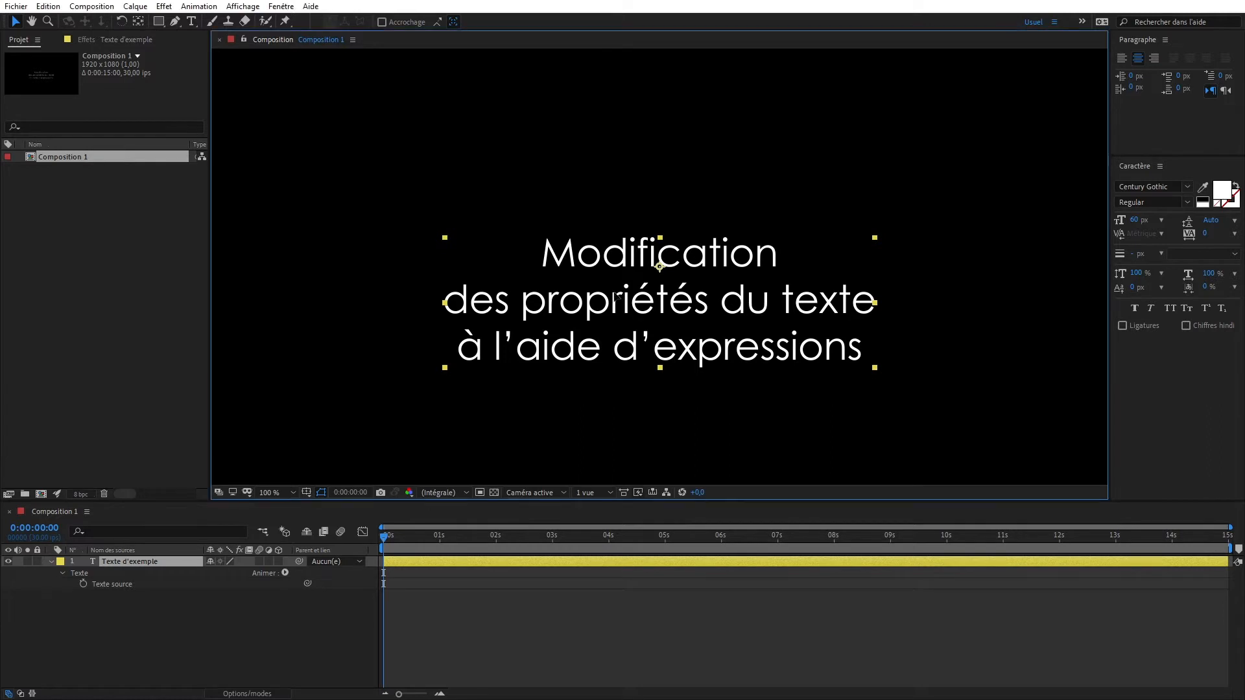
{"action": "left_click", "coordinate": [1144, 170]}
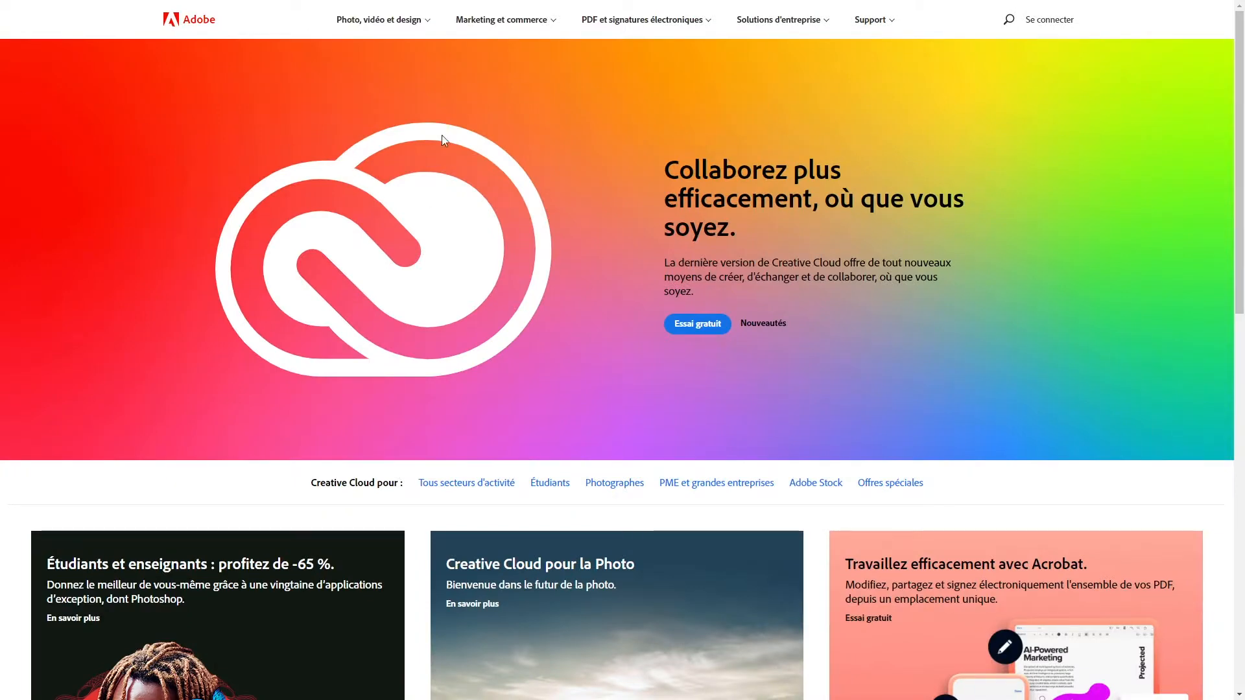
Step: Open the After Effects product page from the full product list on Adobe's French website
{"action": "left_click", "coordinate": [403, 23]}
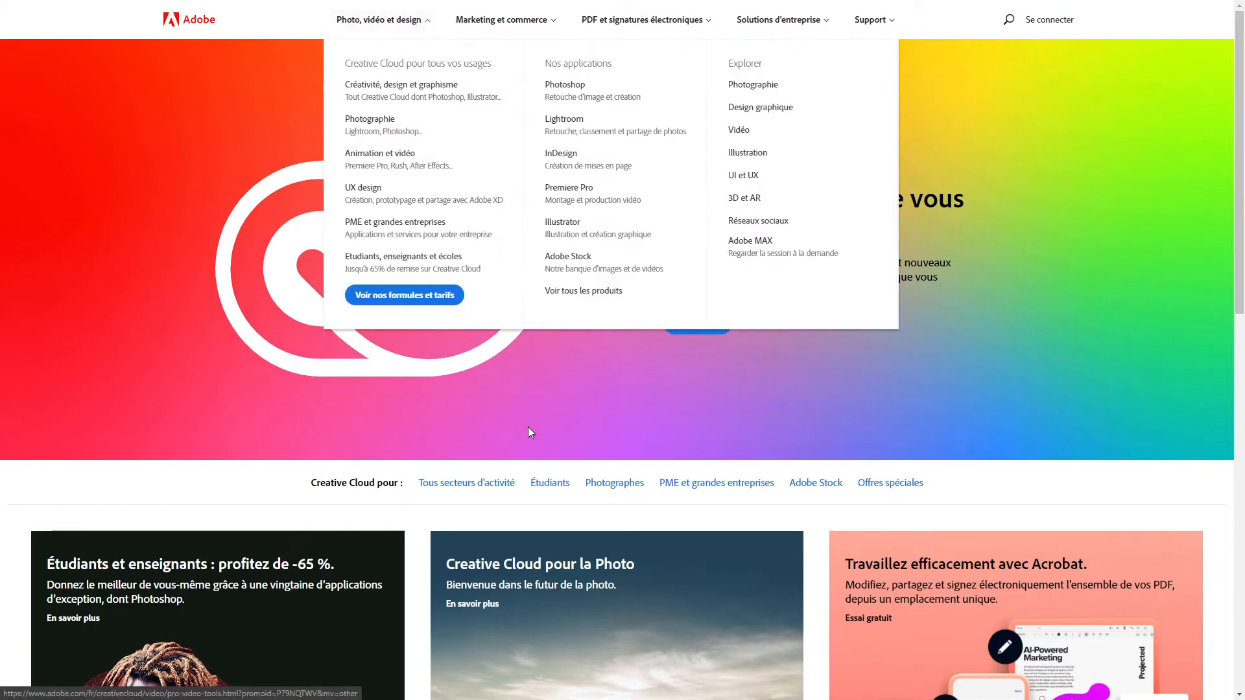
{"action": "left_click", "coordinate": [596, 295]}
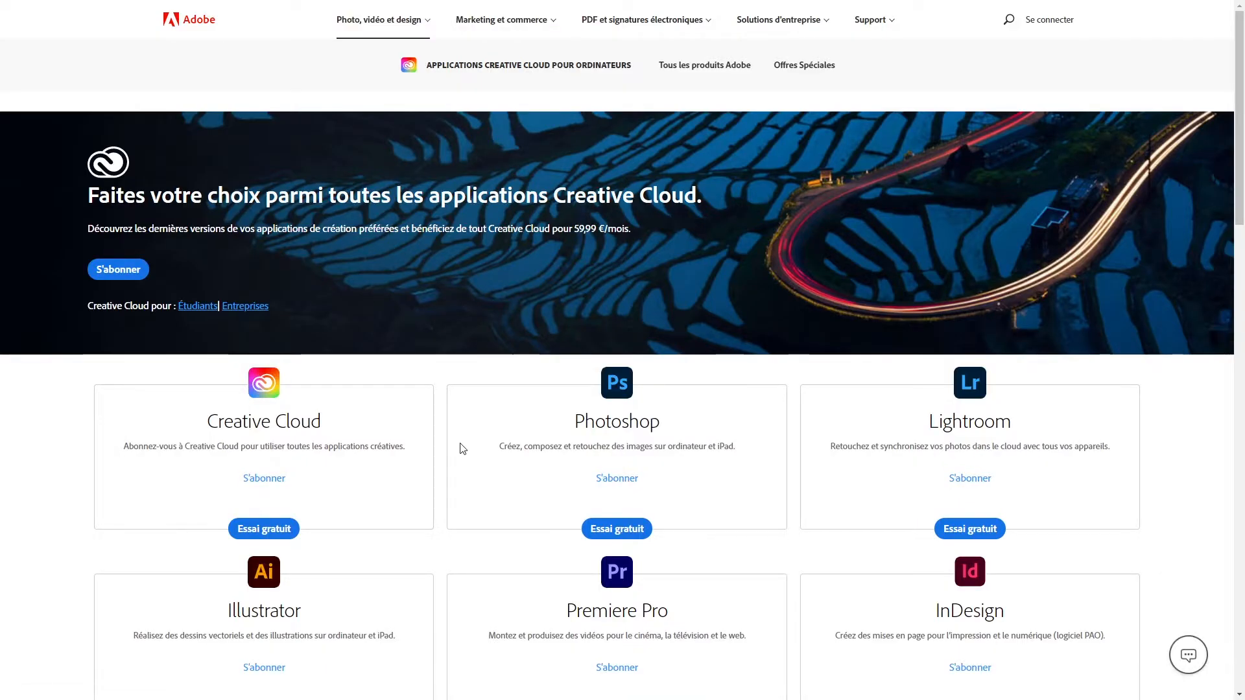
{"action": "scroll", "coordinate": [460, 440], "scroll_direction": "down", "scroll_amount": 13}
{"action": "scroll", "coordinate": [453, 458], "scroll_direction": "up", "scroll_amount": 2}
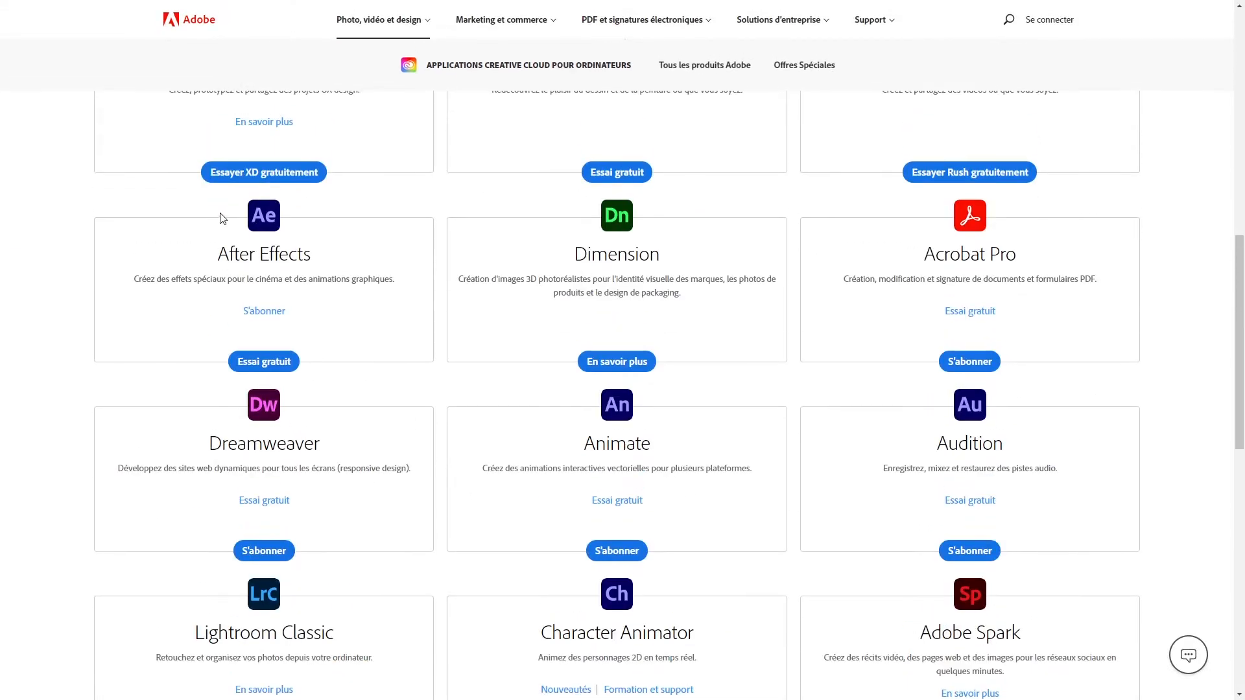
{"action": "left_click", "coordinate": [260, 221]}
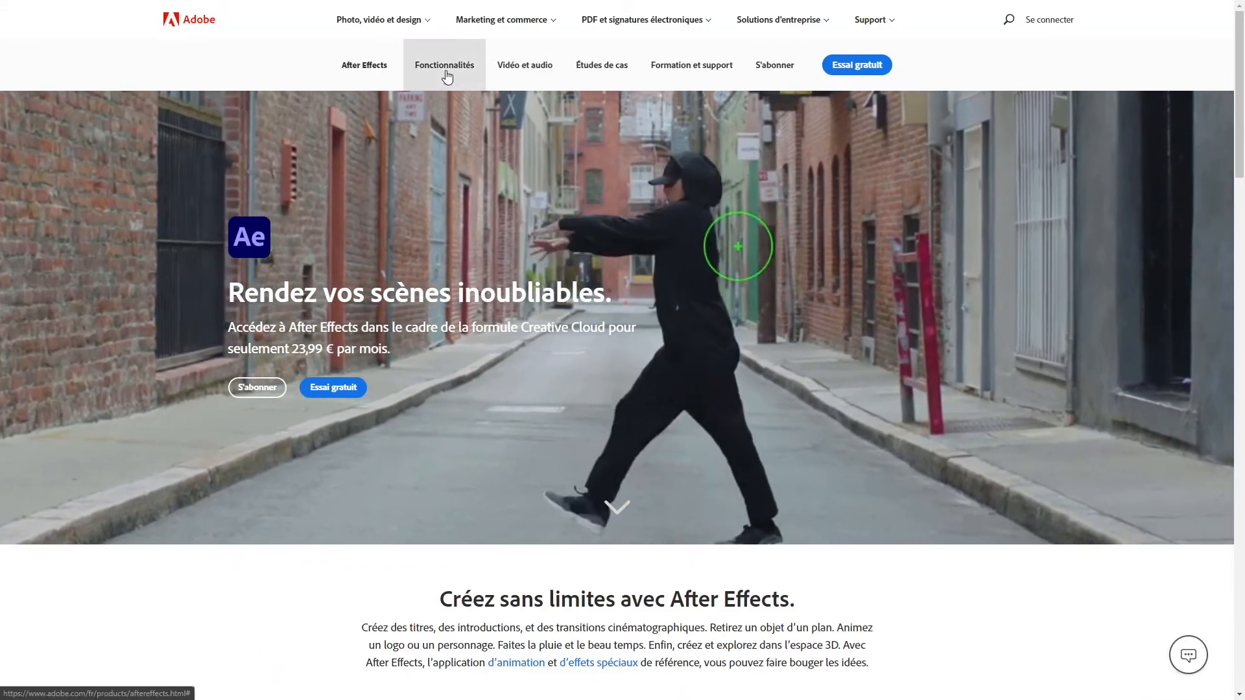
Step: Open the November 2019 features summary from the After Effects Nouveautés page
{"action": "left_click", "coordinate": [448, 77]}
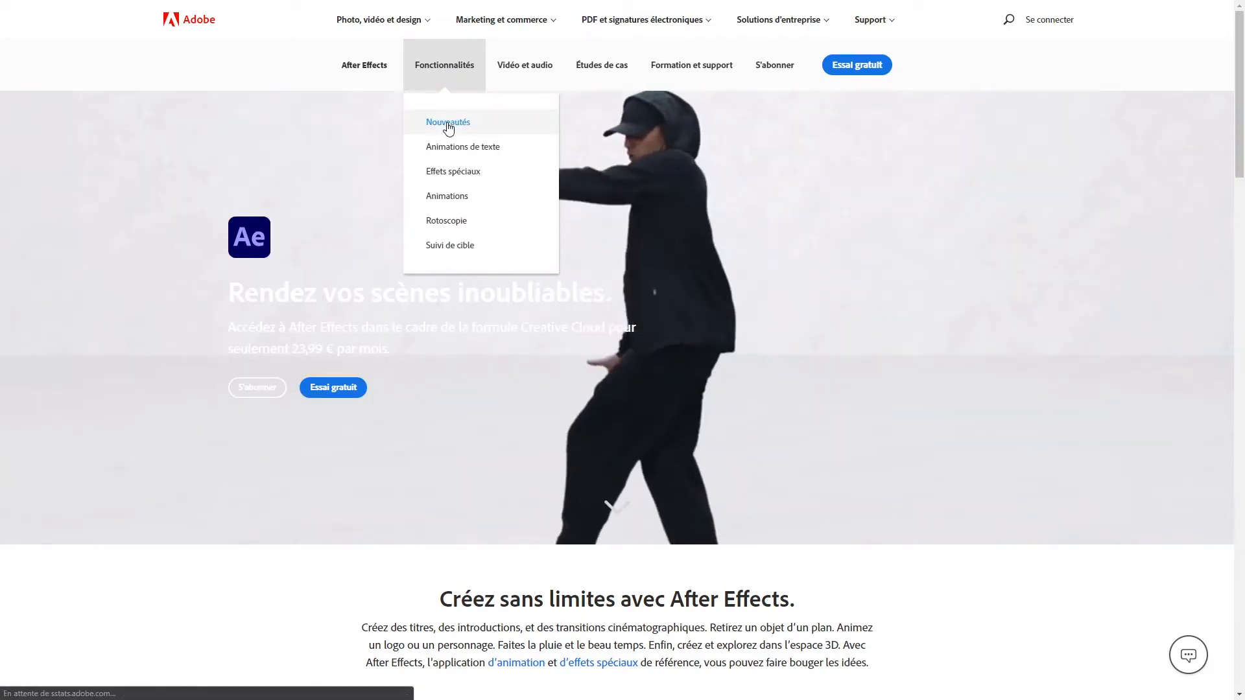
{"action": "left_click", "coordinate": [448, 123]}
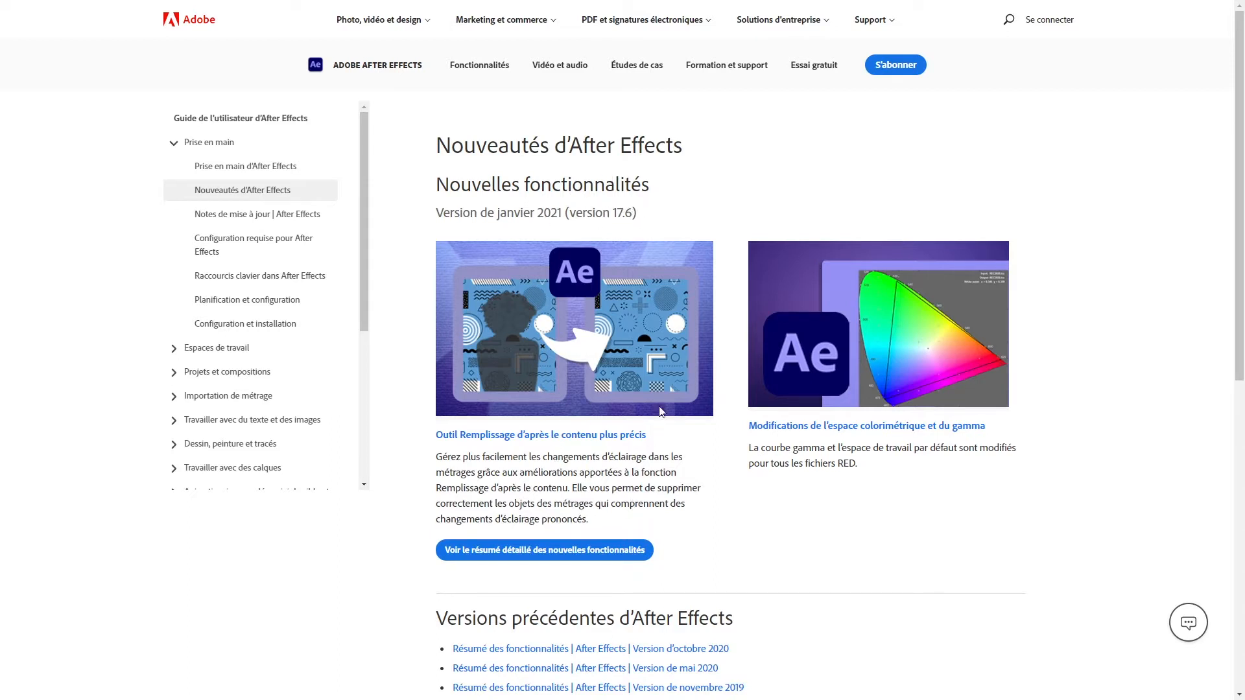
{"action": "scroll", "coordinate": [661, 412], "scroll_direction": "down", "scroll_amount": 2}
{"action": "scroll", "coordinate": [661, 413], "scroll_direction": "down", "scroll_amount": 1}
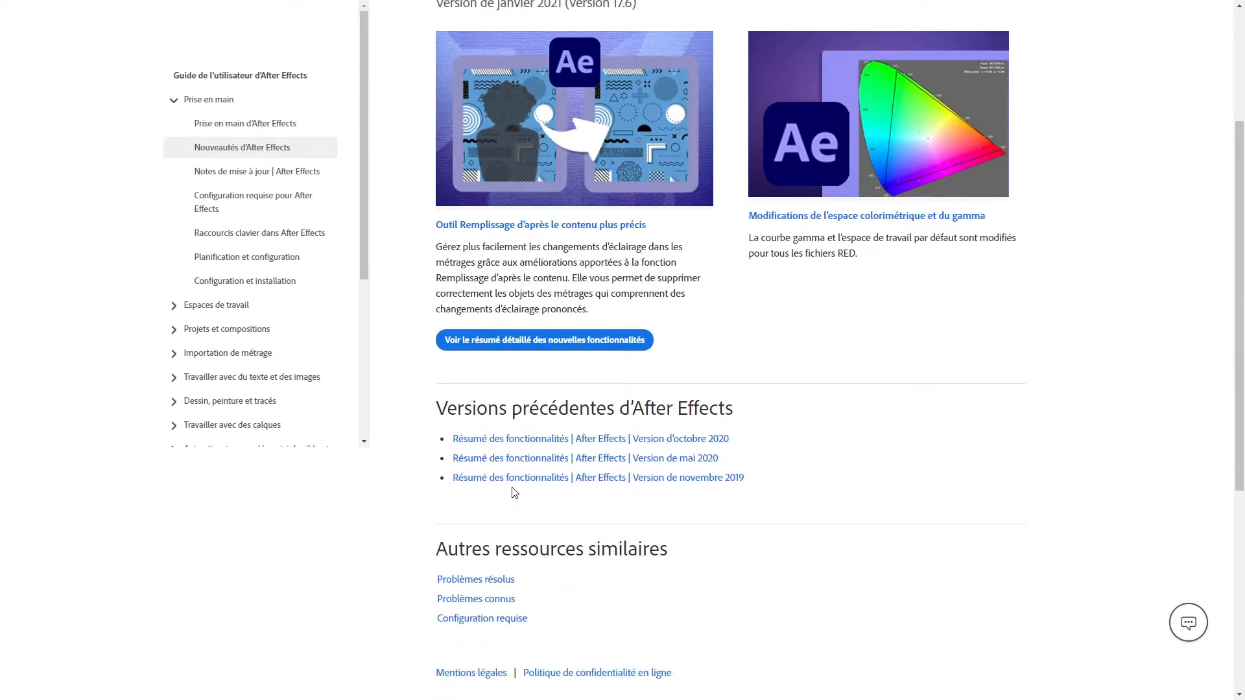
{"action": "left_click", "coordinate": [666, 480]}
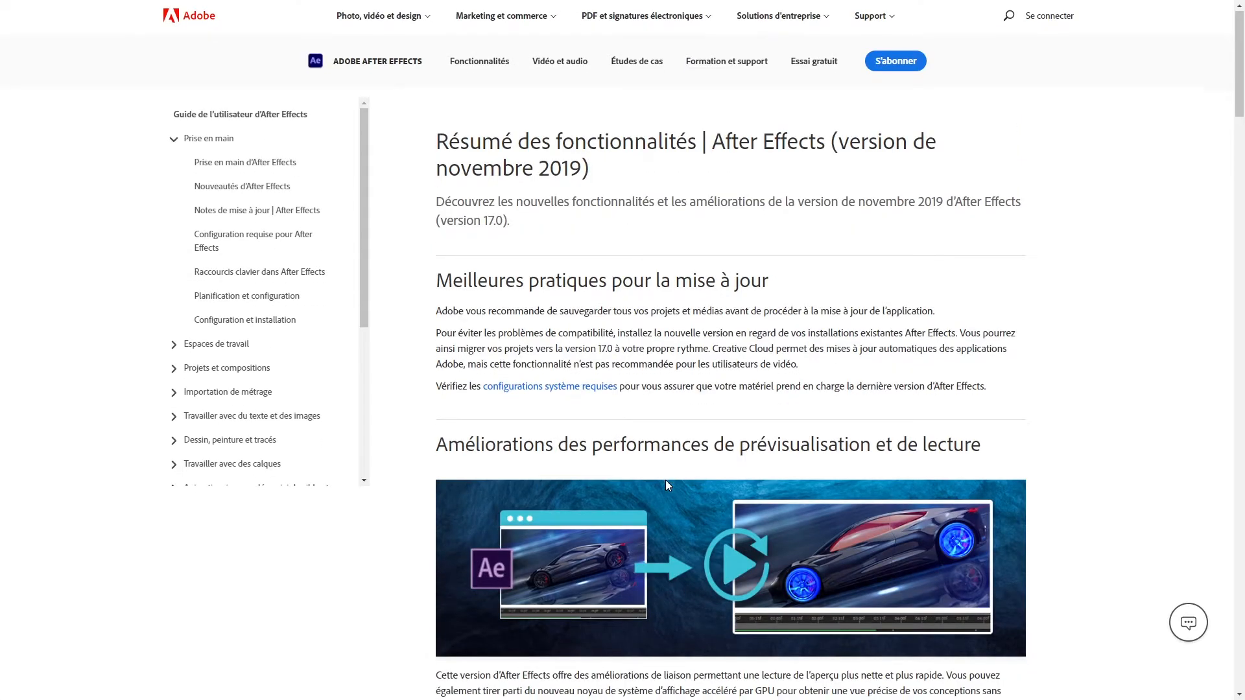
Step: Find the section on editing text properties with expressions and open its article Accès aux propriétés du texte à l'aide d'expressions
{"action": "scroll", "coordinate": [665, 481], "scroll_direction": "down", "scroll_amount": 10}
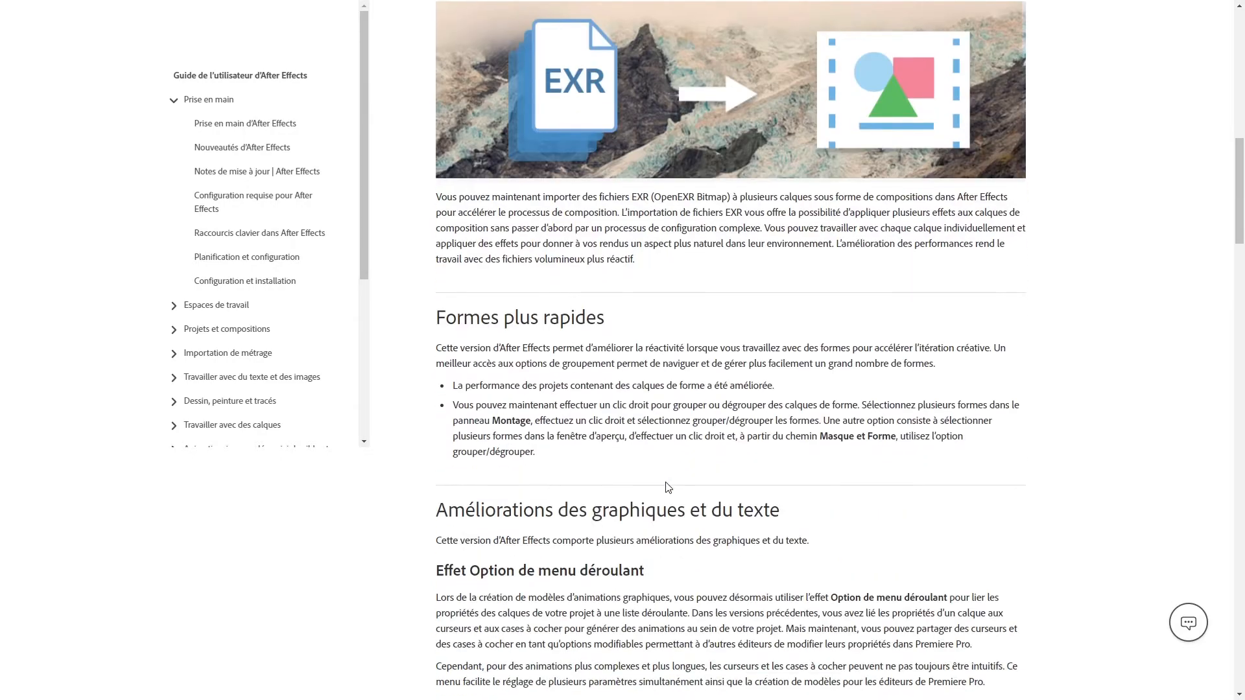
{"action": "scroll", "coordinate": [668, 488], "scroll_direction": "down", "scroll_amount": 7}
{"action": "scroll", "coordinate": [667, 487], "scroll_direction": "down", "scroll_amount": 3}
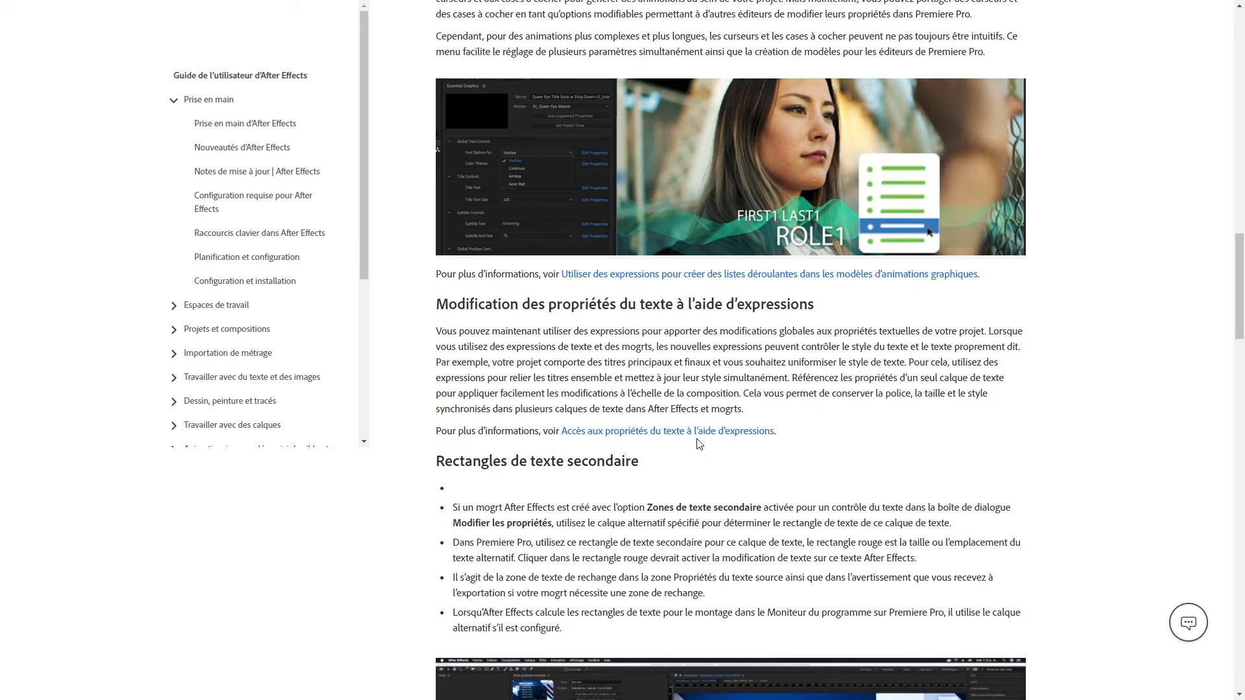
{"action": "left_click", "coordinate": [639, 432]}
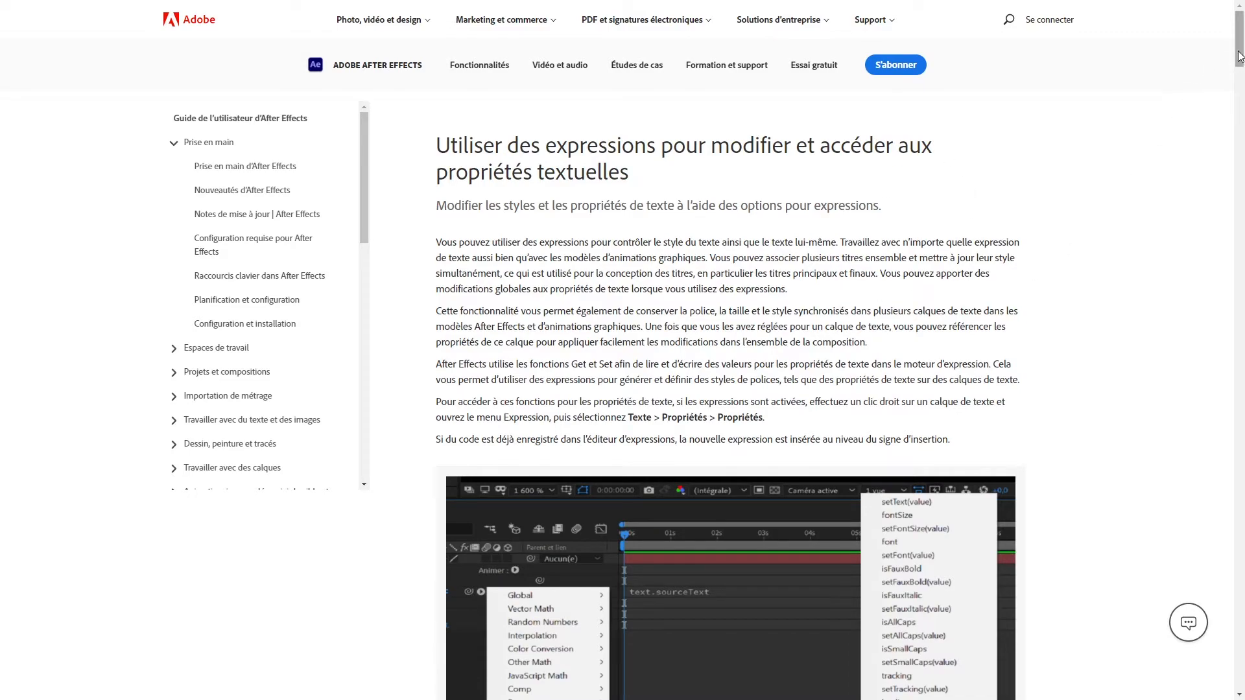
Step: Look through the article's text style expressions, including style.fillColor(2), down to the end of the page
{"action": "left_click_drag", "start_coordinate": [1239, 56], "coordinate": [1223, 221]}
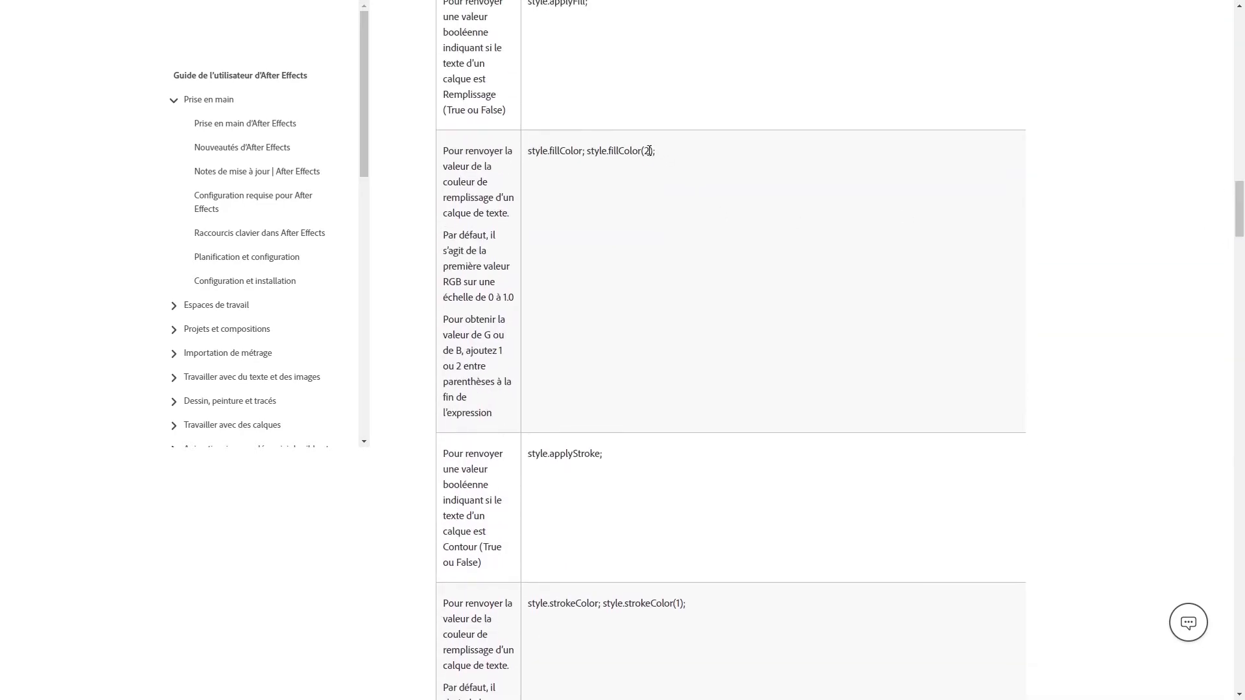
{"action": "left_click_drag", "start_coordinate": [649, 150], "coordinate": [639, 152]}
{"action": "left_click_drag", "start_coordinate": [1238, 223], "coordinate": [1235, 692]}
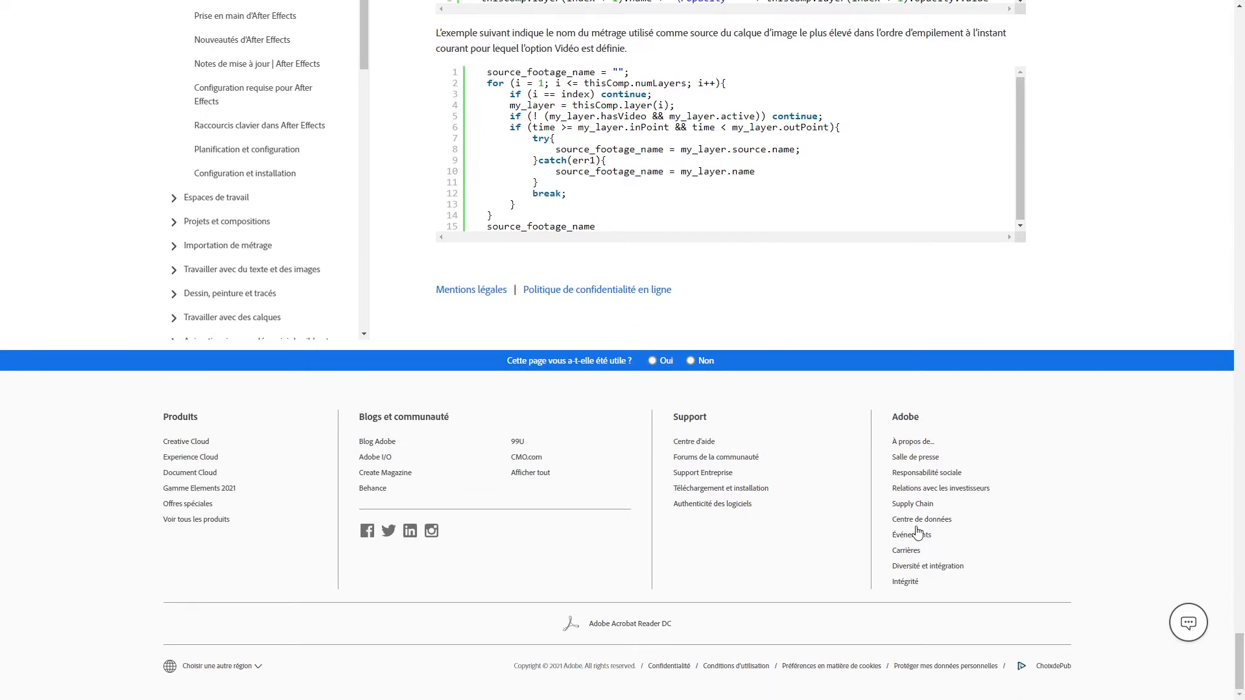
Step: Switch the site region to United States and open the November 2019 features summary from the What's New page
{"action": "left_click", "coordinate": [228, 669]}
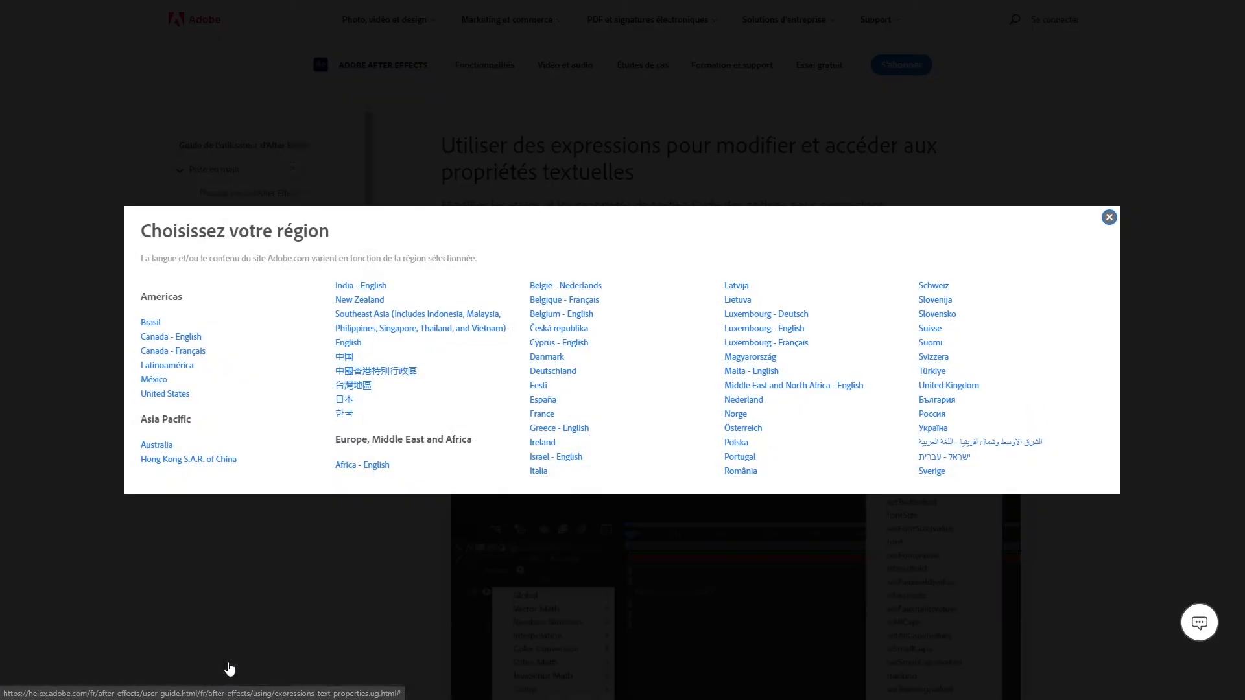
{"action": "left_click", "coordinate": [165, 397]}
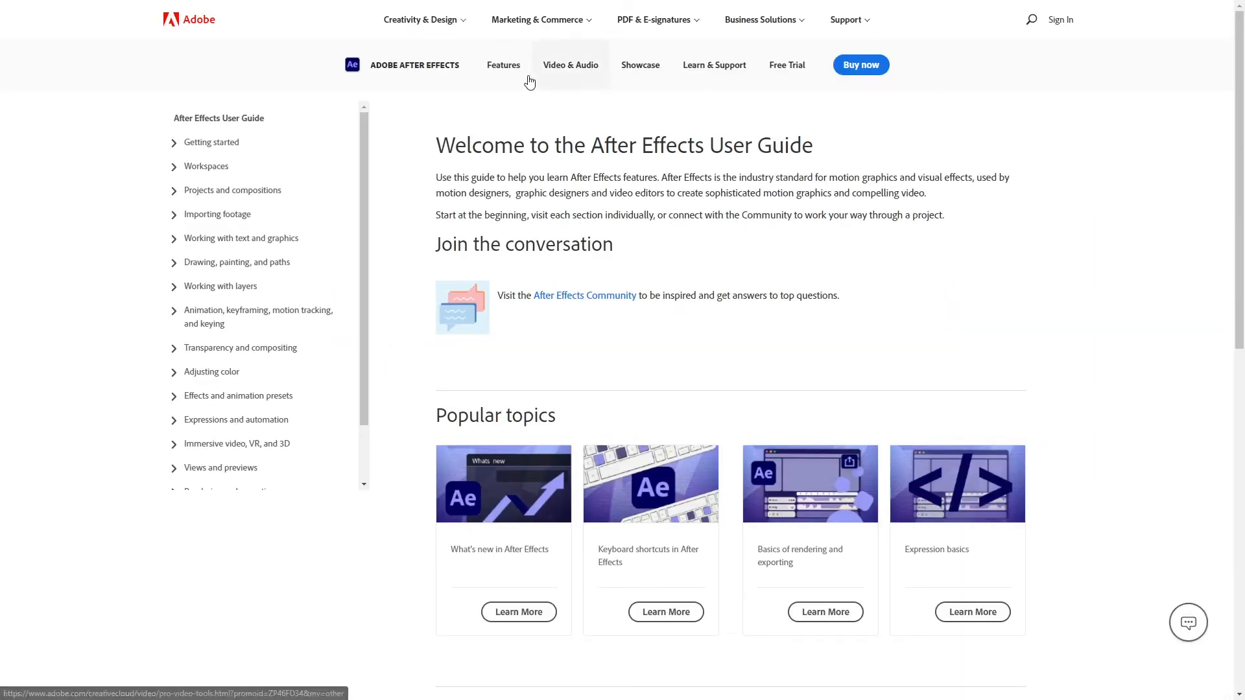
{"action": "left_click", "coordinate": [506, 70]}
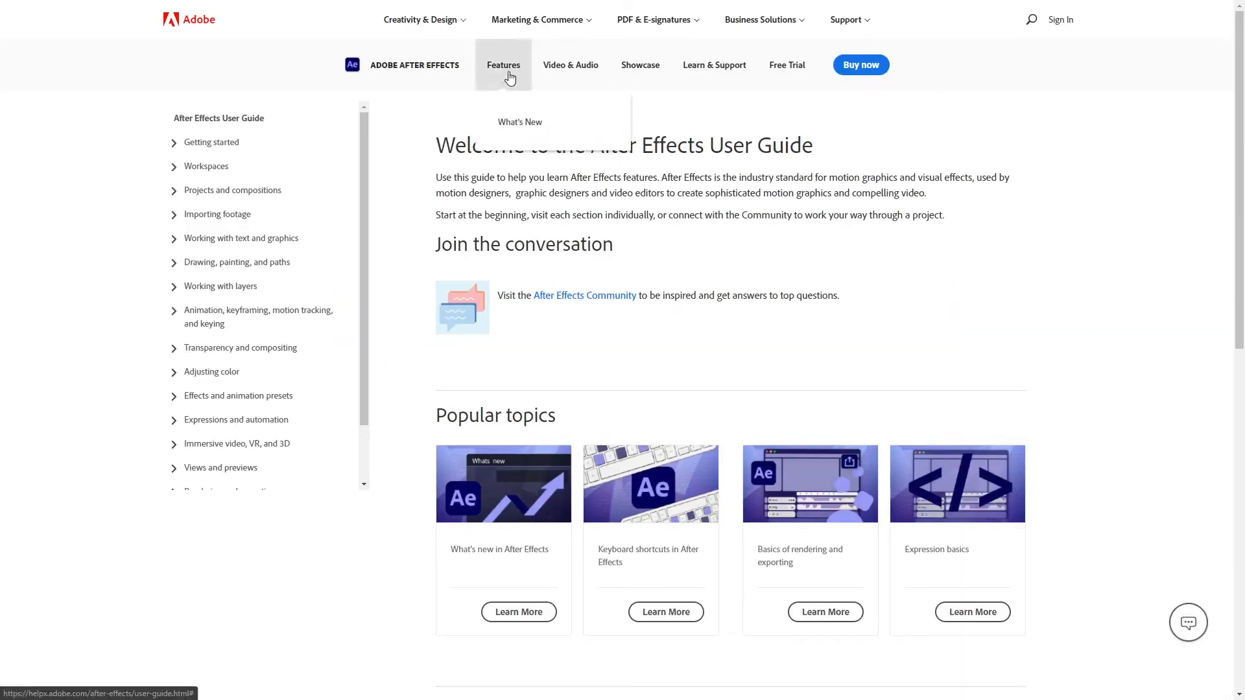
{"action": "left_click", "coordinate": [525, 131]}
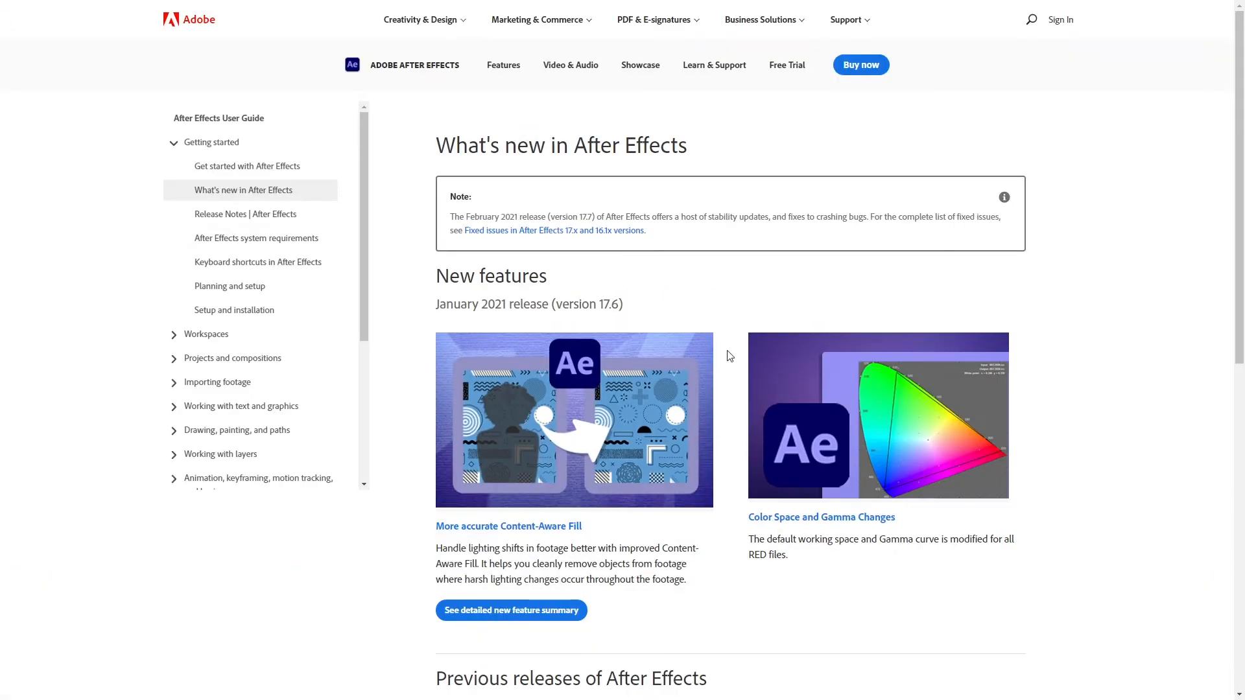
{"action": "scroll", "coordinate": [1240, 307], "scroll_direction": "down", "scroll_amount": 1}
{"action": "scroll", "coordinate": [1240, 306], "scroll_direction": "down", "scroll_amount": 5}
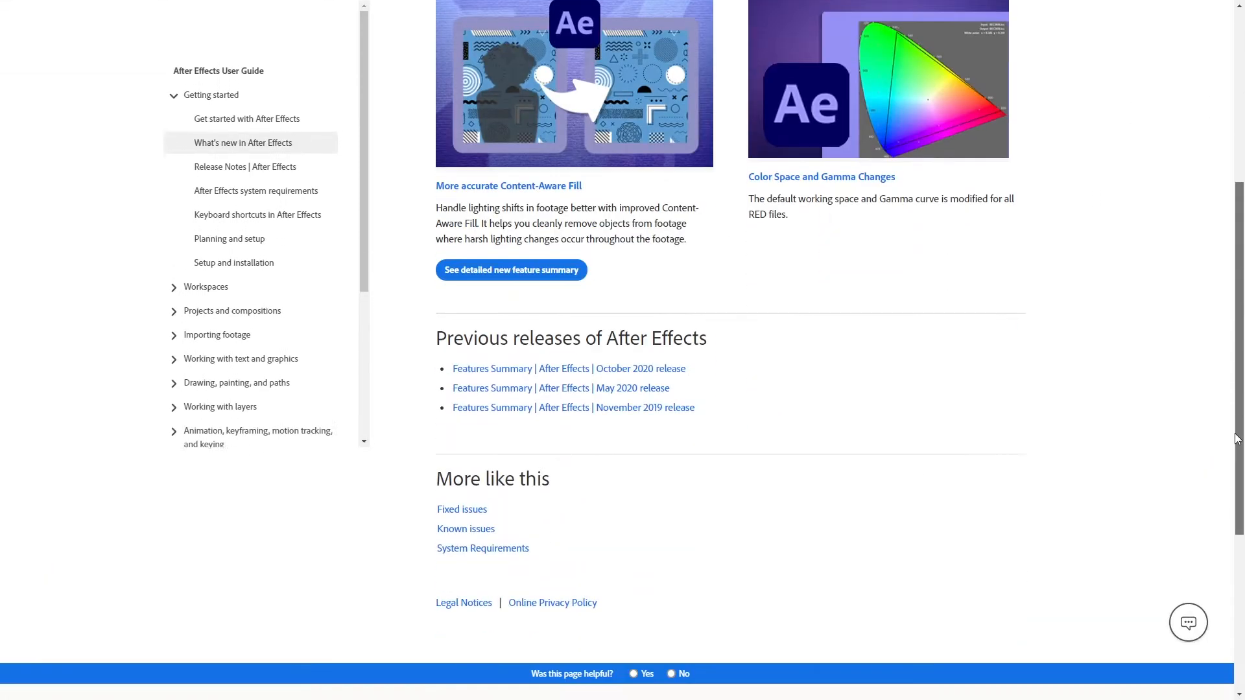
{"action": "left_click", "coordinate": [607, 416]}
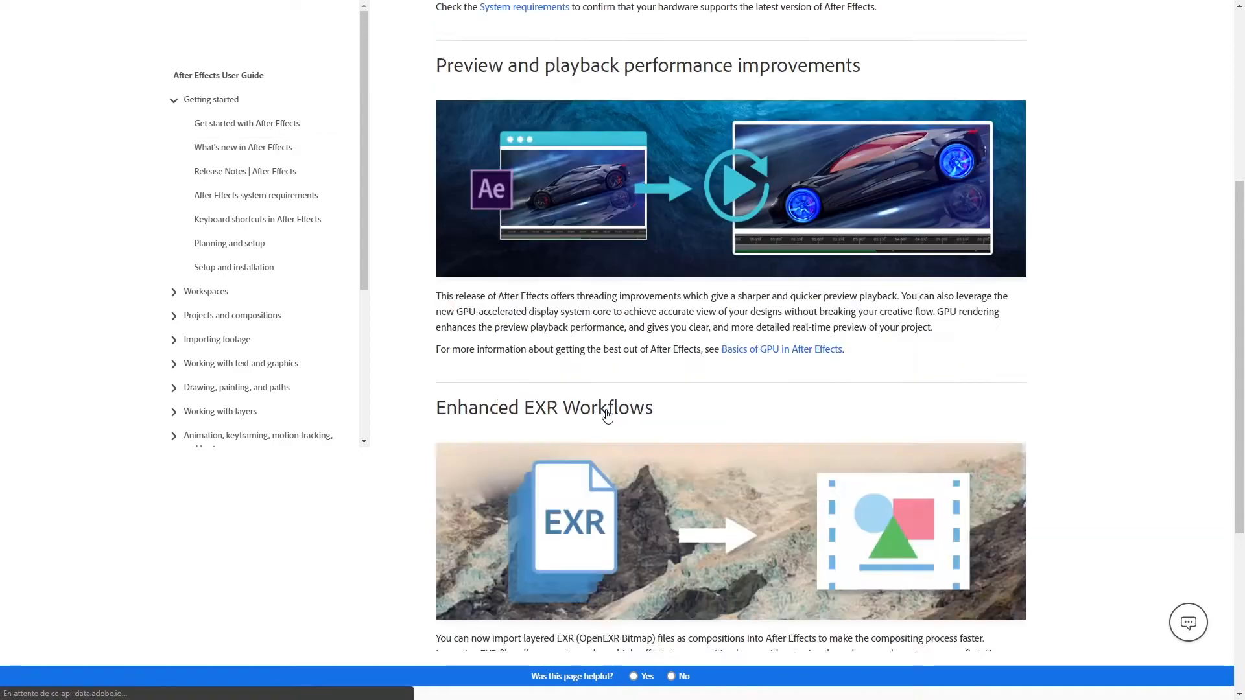
Step: Open the English article Accessing text properties with expressions and look at its content
{"action": "left_click_drag", "start_coordinate": [1240, 114], "coordinate": [1240, 329]}
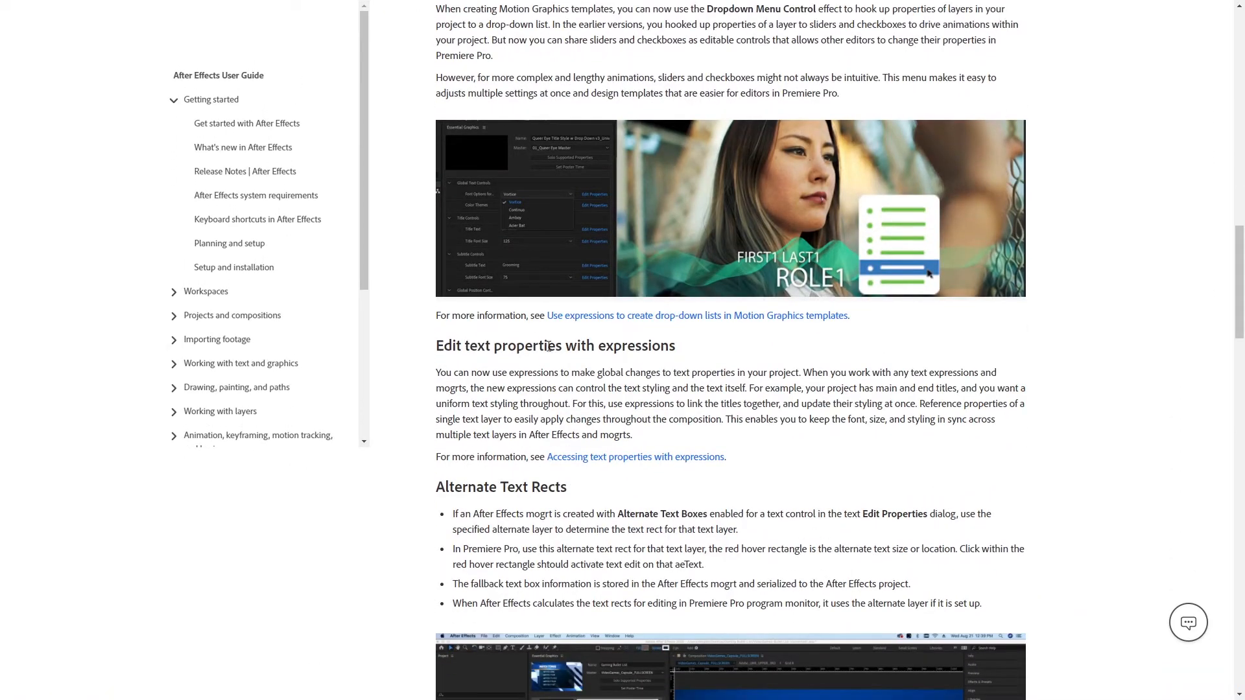
{"action": "left_click", "coordinate": [698, 458]}
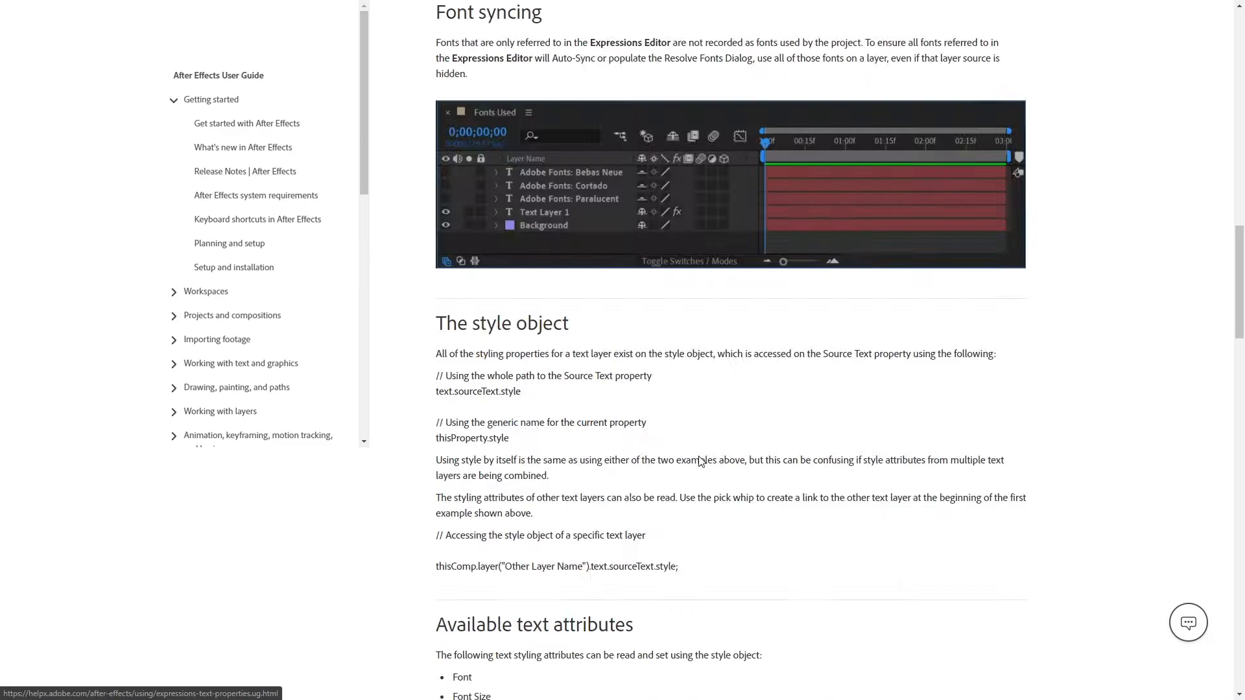
{"action": "mouse_move", "coordinate": [1241, 65]}
{"action": "left_mouse_down"}
{"action": "mouse_move", "coordinate": [1242, 474]}
{"action": "mouse_move", "coordinate": [1228, 655]}
{"action": "mouse_move", "coordinate": [1242, 79]}
{"action": "left_mouse_up"}
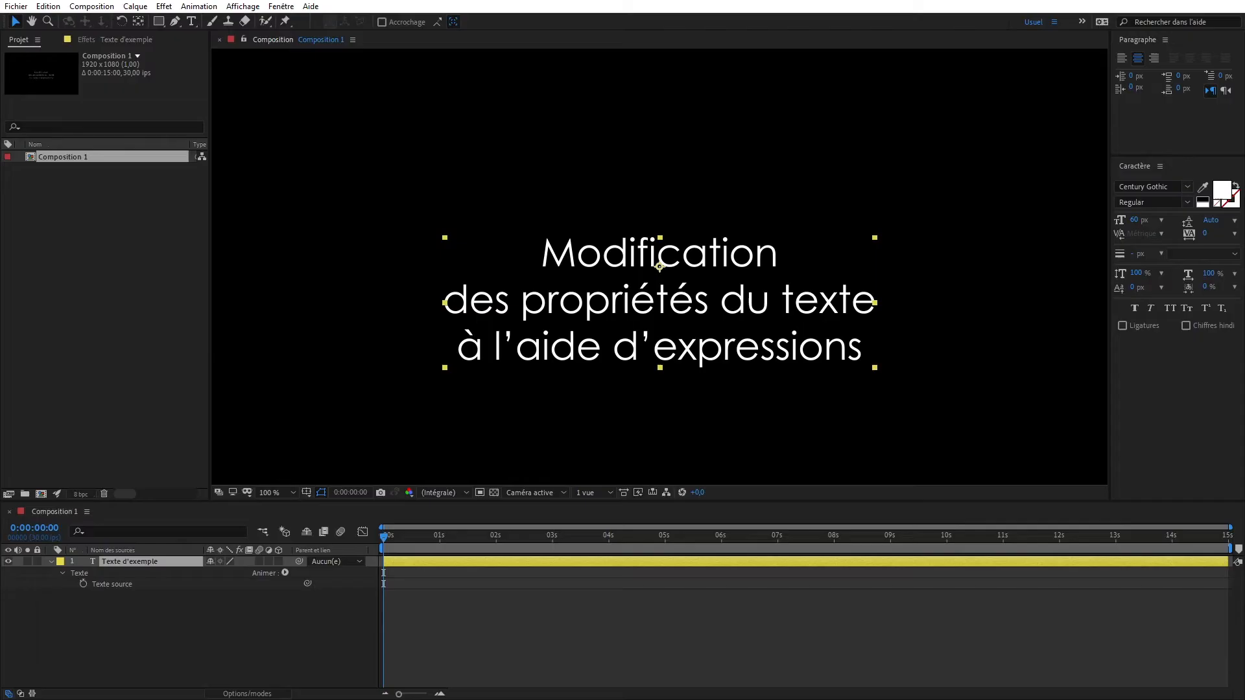
Step: Switch to After Effects and add an expression to the Texte source property of the Texte d'exemple layer
{"action": "left_click", "coordinate": [1177, 402]}
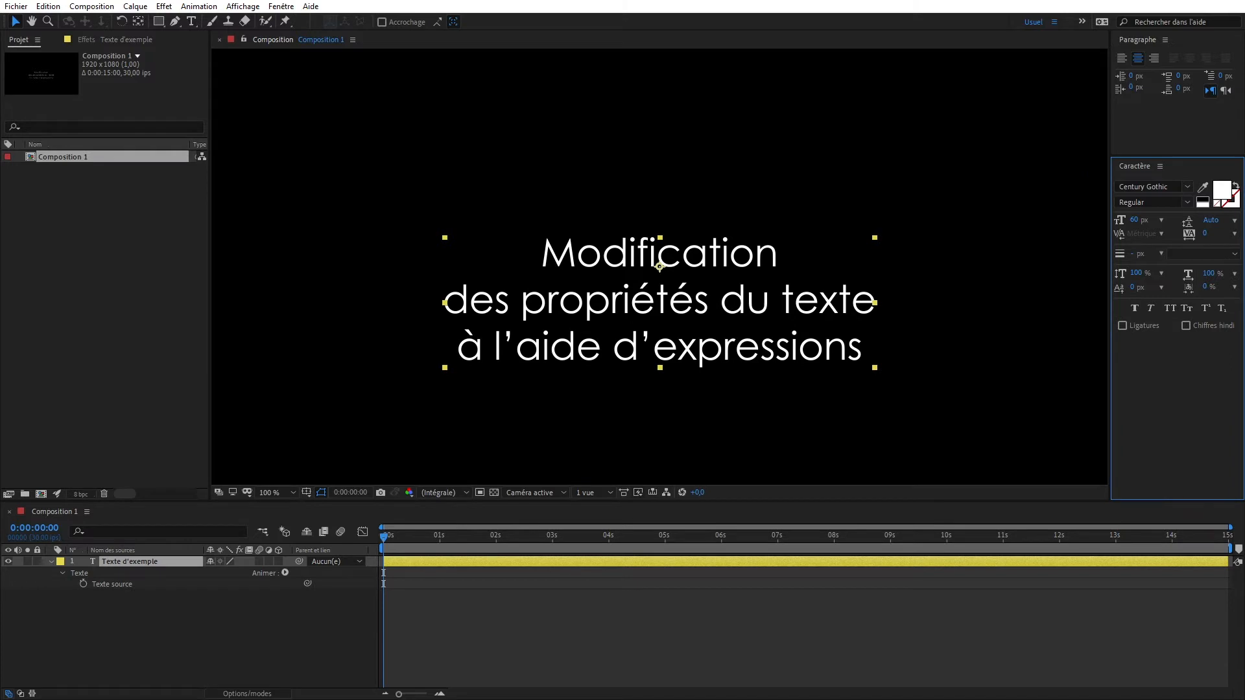
{"action": "left_click", "coordinate": [130, 560]}
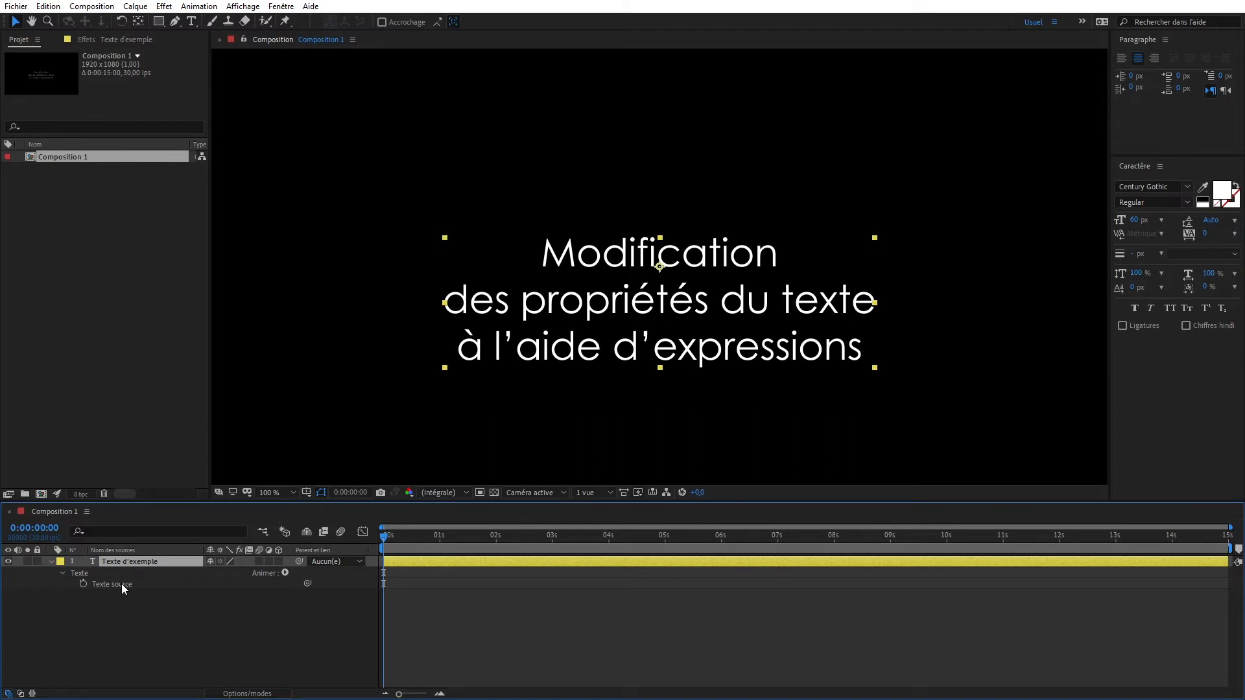
{"action": "left_click", "coordinate": [122, 584]}
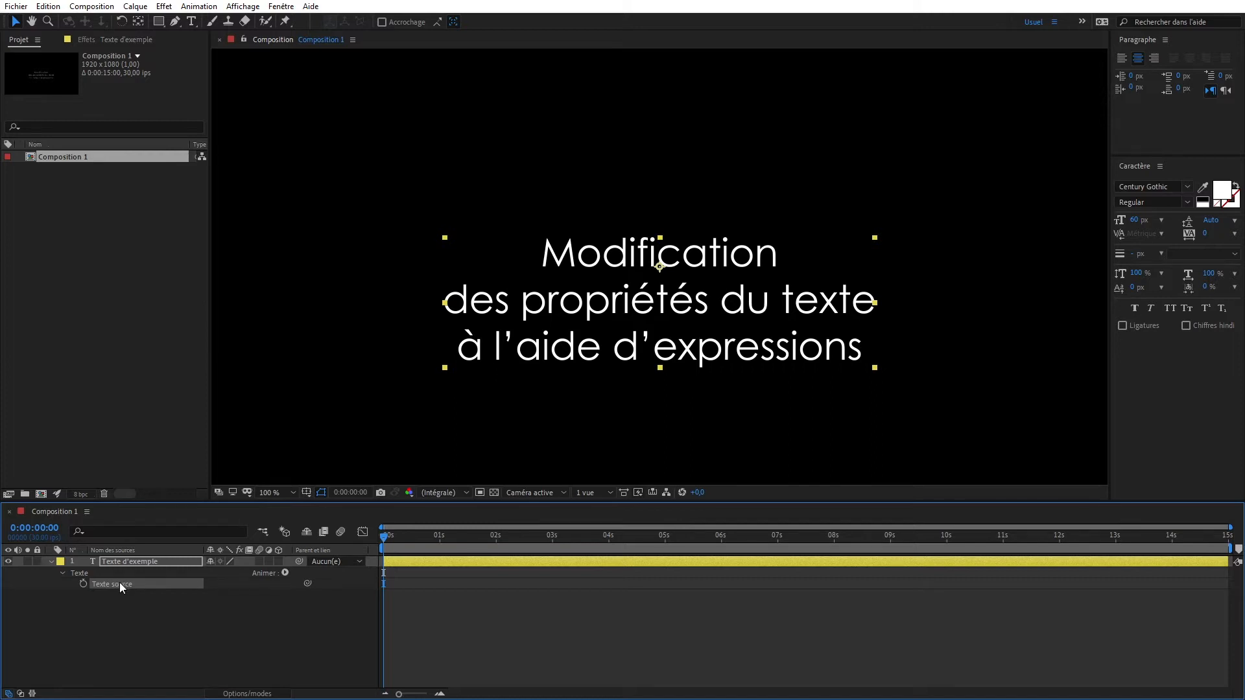
{"action": "right_click", "coordinate": [120, 584]}
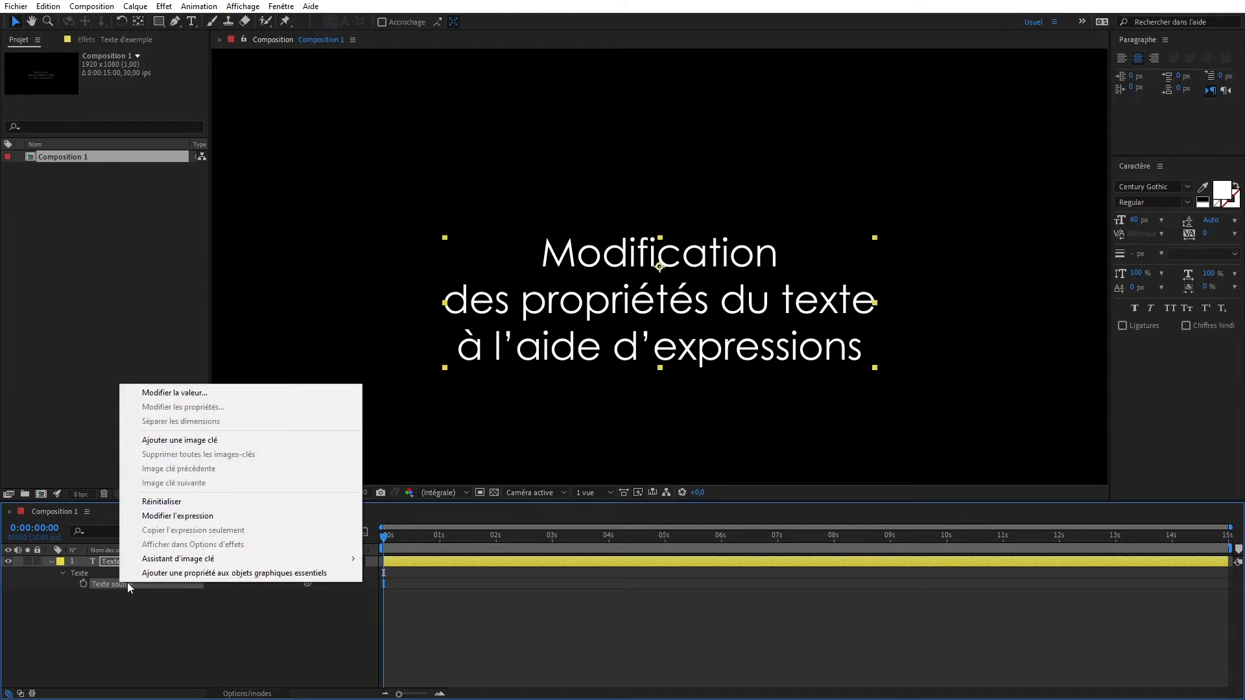
{"action": "left_click", "coordinate": [190, 516]}
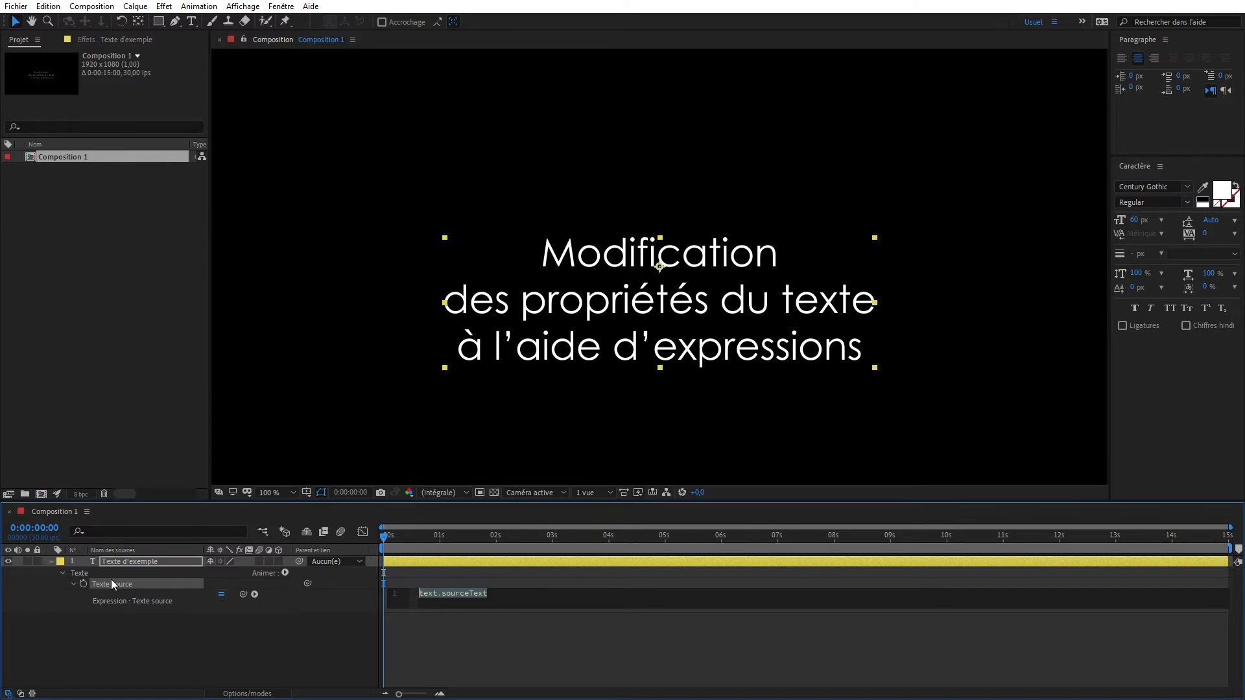
Step: Extend the Texte source expression to text.sourceText.style by inserting style from the expression language's Text properties
{"action": "left_click", "coordinate": [510, 594]}
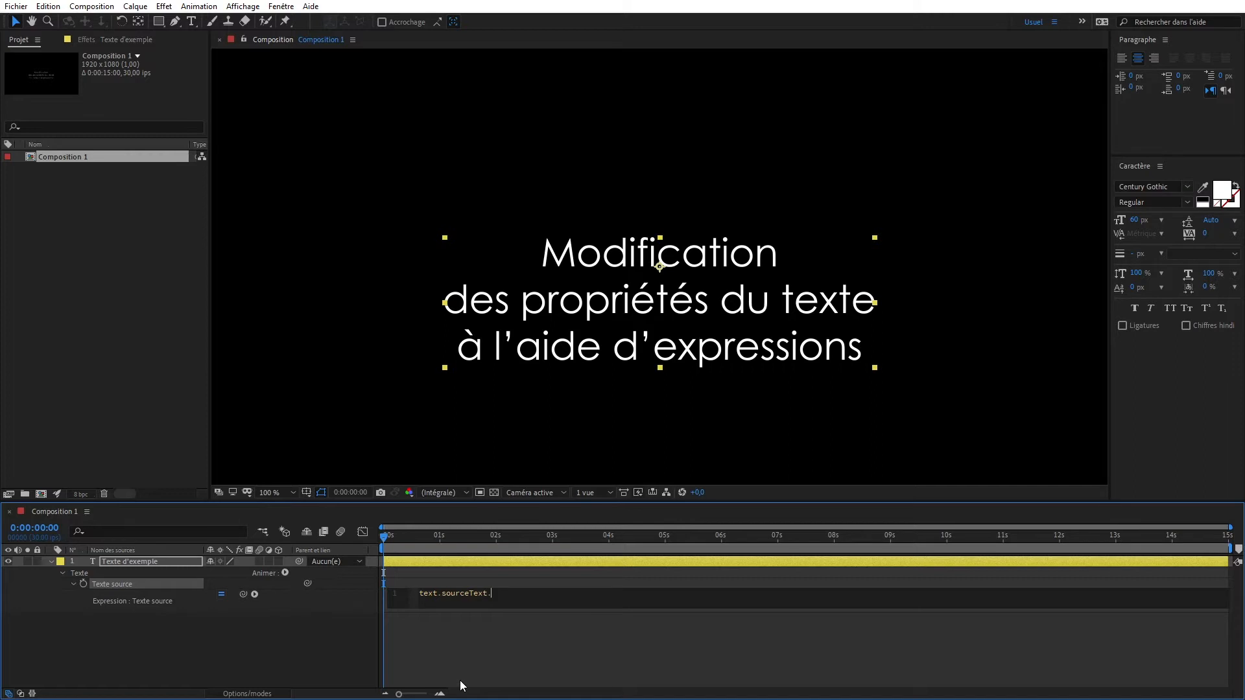
{"action": "left_click", "coordinate": [254, 594]}
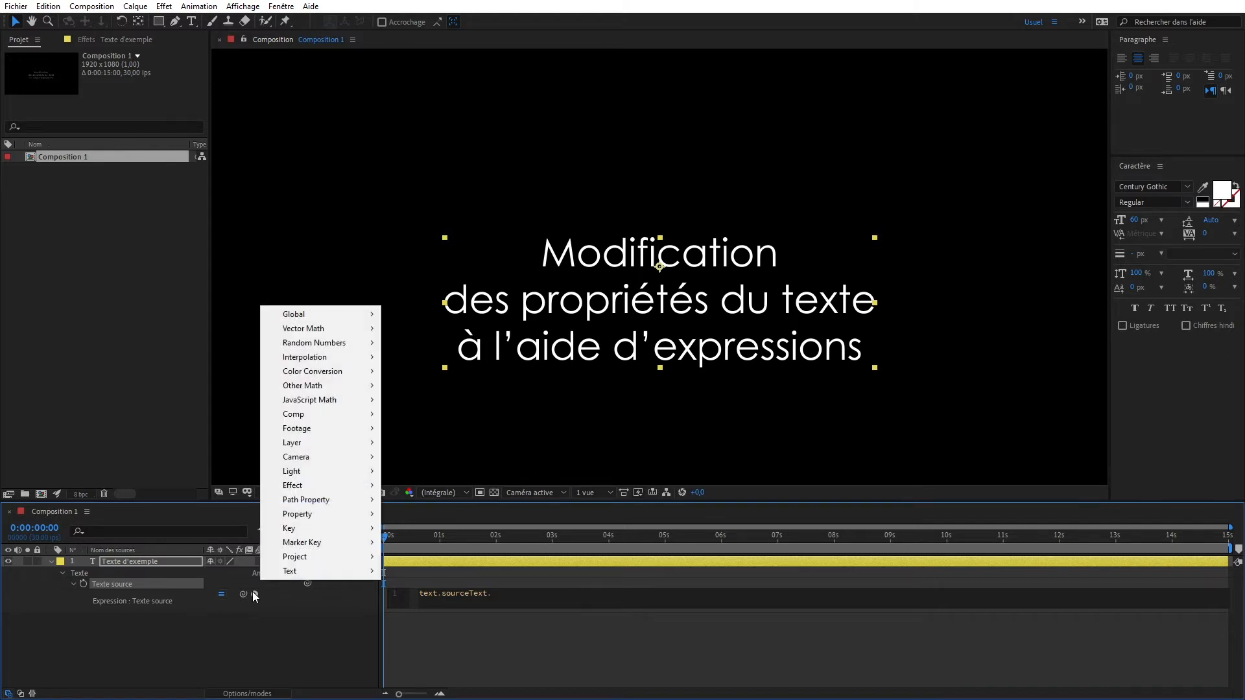
{"action": "mouse_move", "coordinate": [291, 572]}
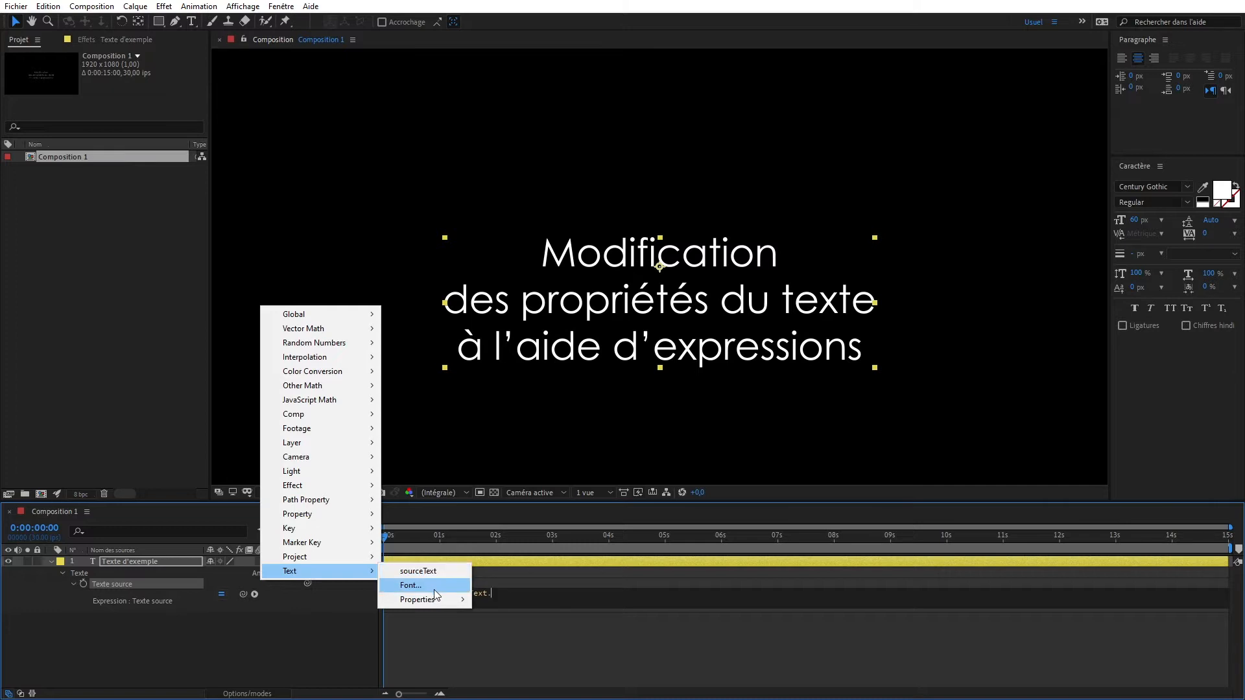
{"action": "mouse_move", "coordinate": [445, 602]}
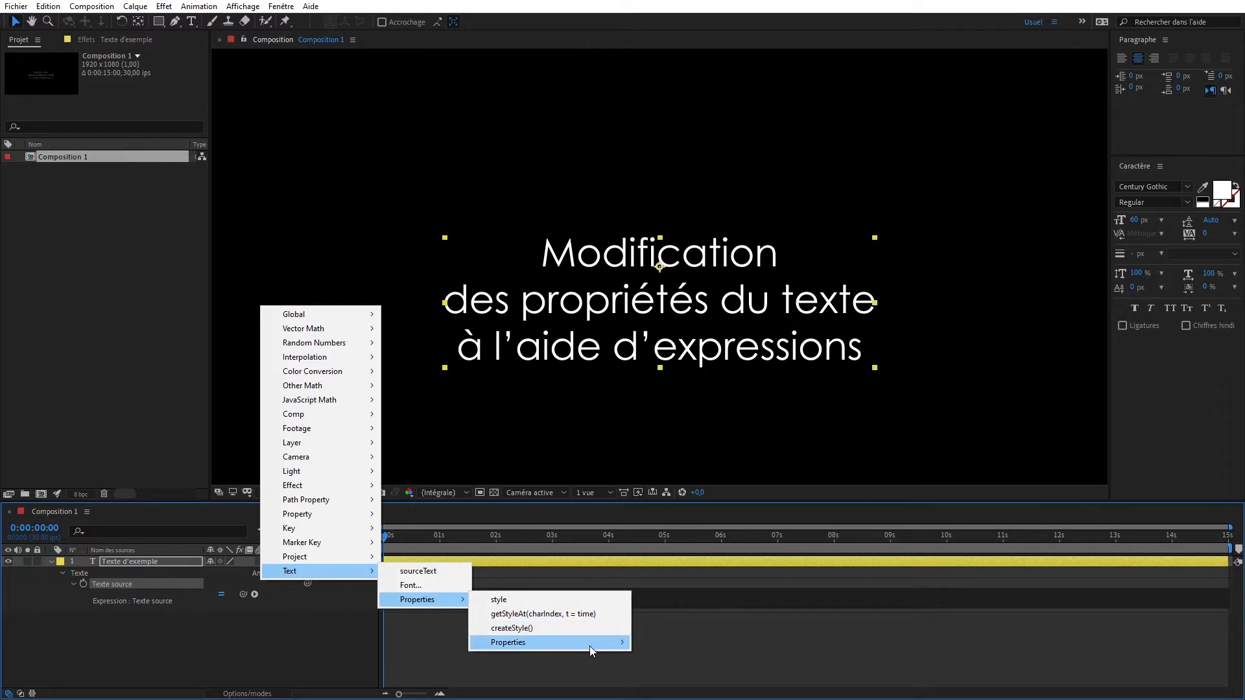
{"action": "mouse_move", "coordinate": [589, 646]}
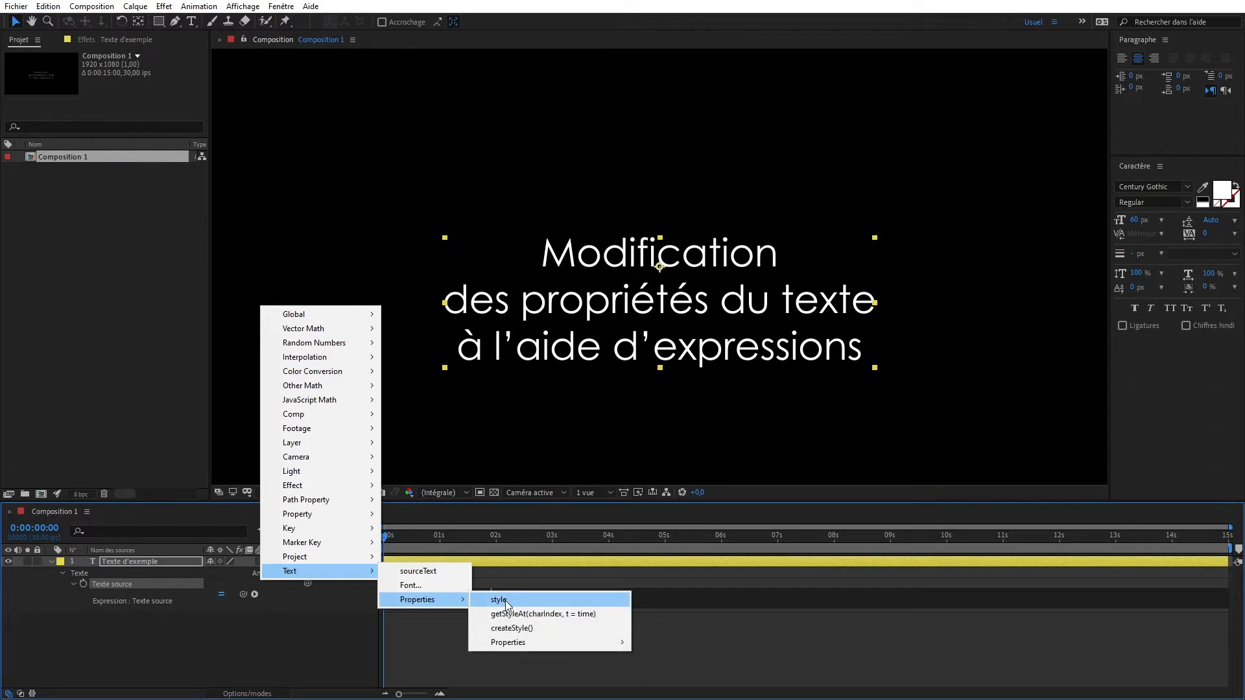
{"action": "left_click", "coordinate": [505, 600]}
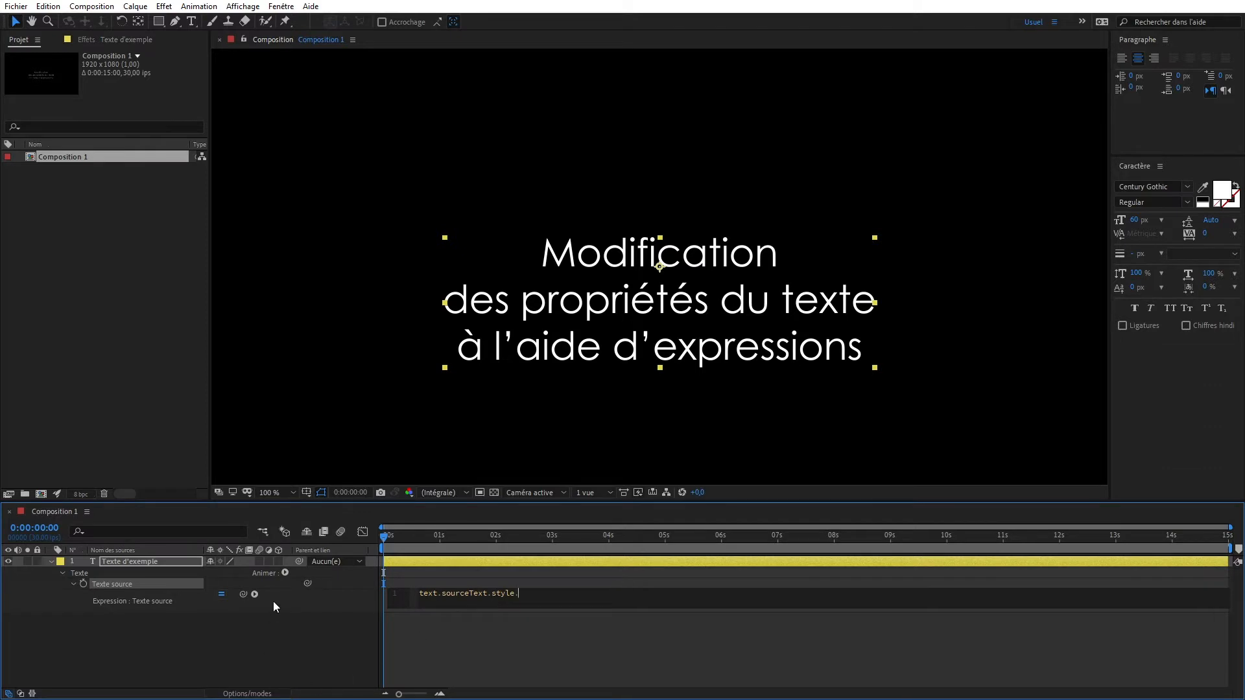
Step: Append the fontSize attribute from the expression language's text style properties to text.sourceText.style and apply the expression
{"action": "left_click", "coordinate": [255, 594]}
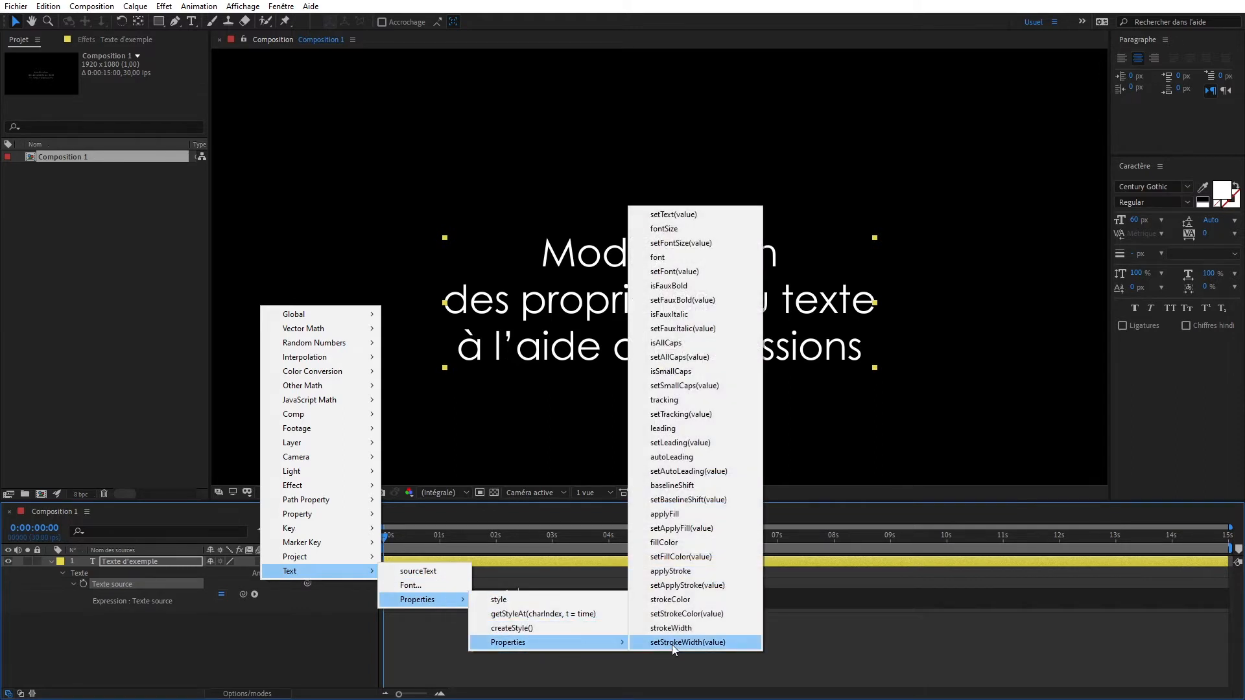
{"action": "left_click", "coordinate": [709, 230]}
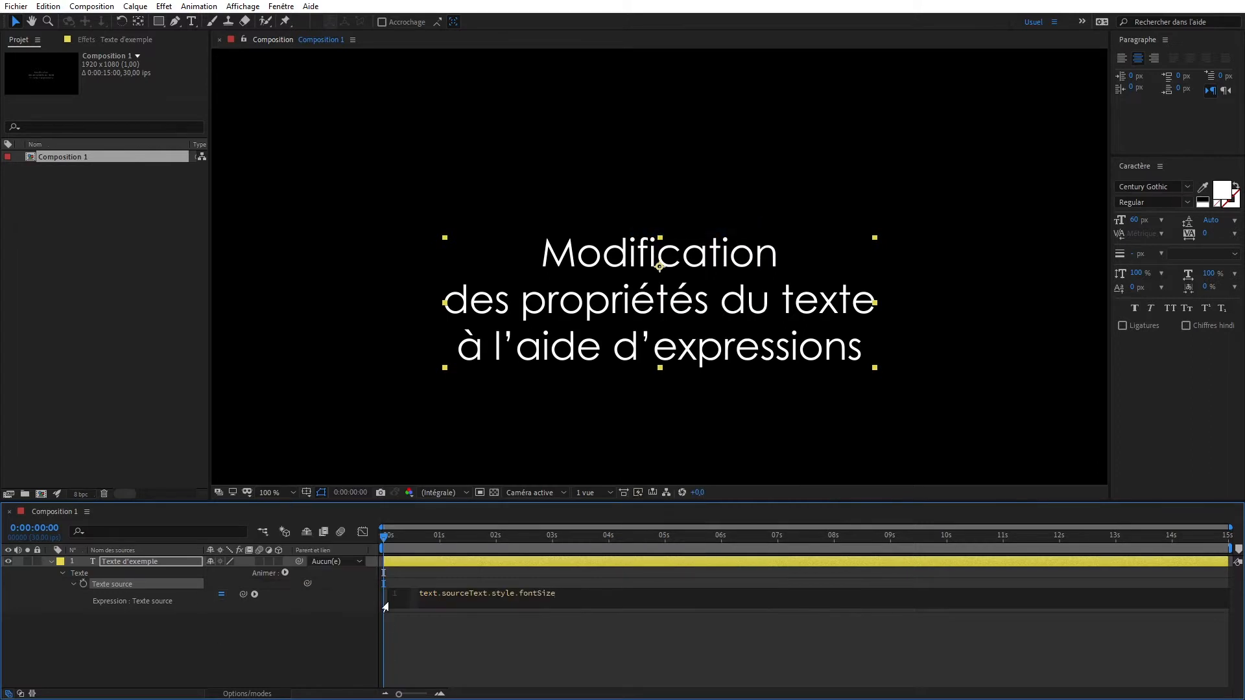
{"action": "left_click", "coordinate": [303, 652]}
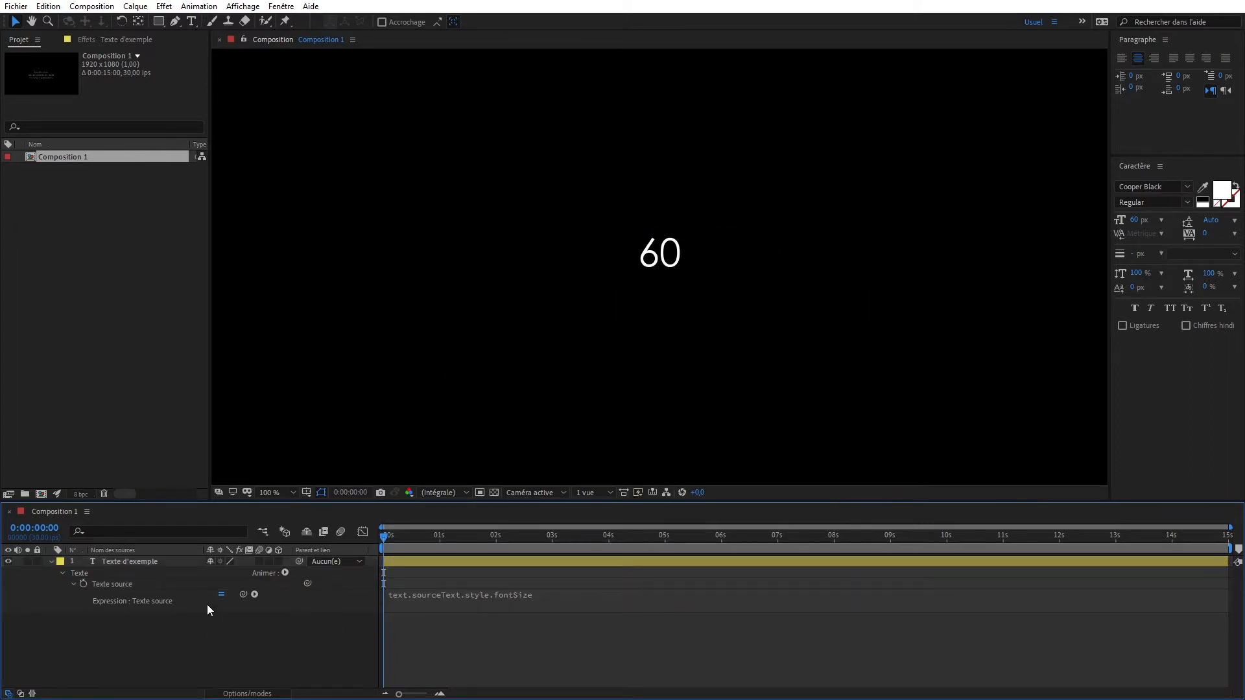
Step: Test the expression by changing the Texte d'exemple layer's font size to 50 px and back to 60 px
{"action": "left_click", "coordinate": [143, 563]}
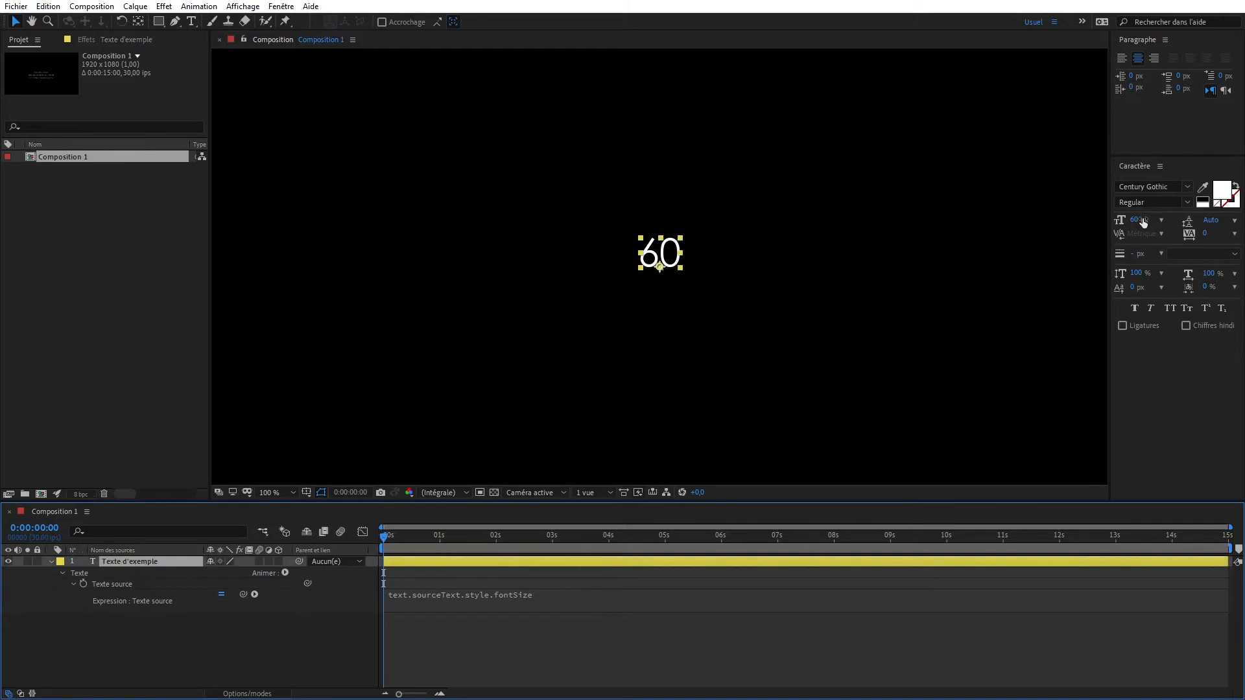
{"action": "left_click_drag", "start_coordinate": [1135, 220], "coordinate": [1138, 227]}
{"action": "type", "text": "6"}
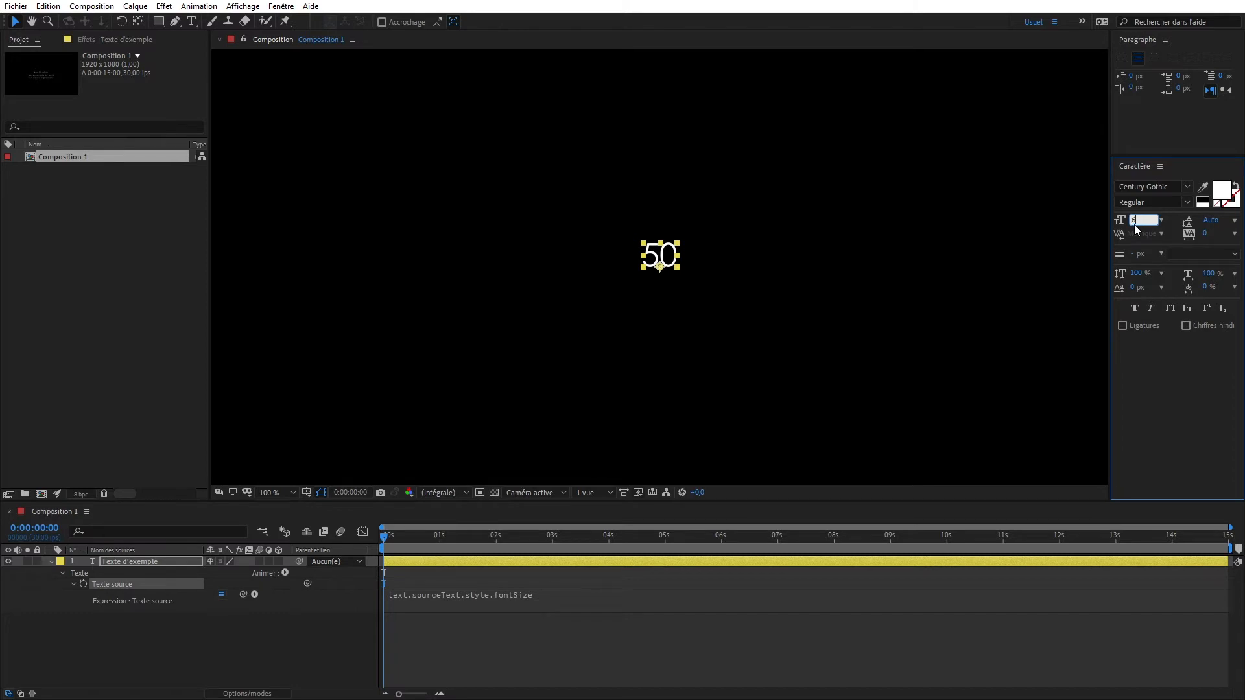
{"action": "type", "text": "0"}
{"action": "key", "text": "Return"}
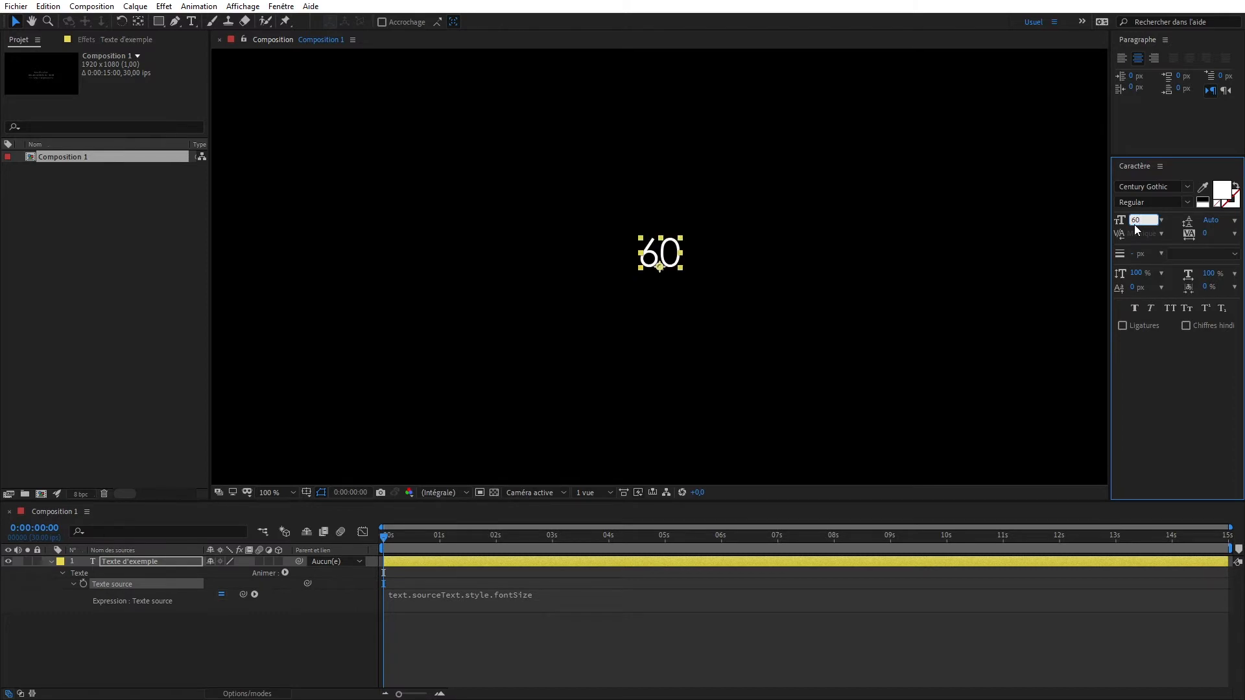
{"action": "left_click", "coordinate": [166, 562]}
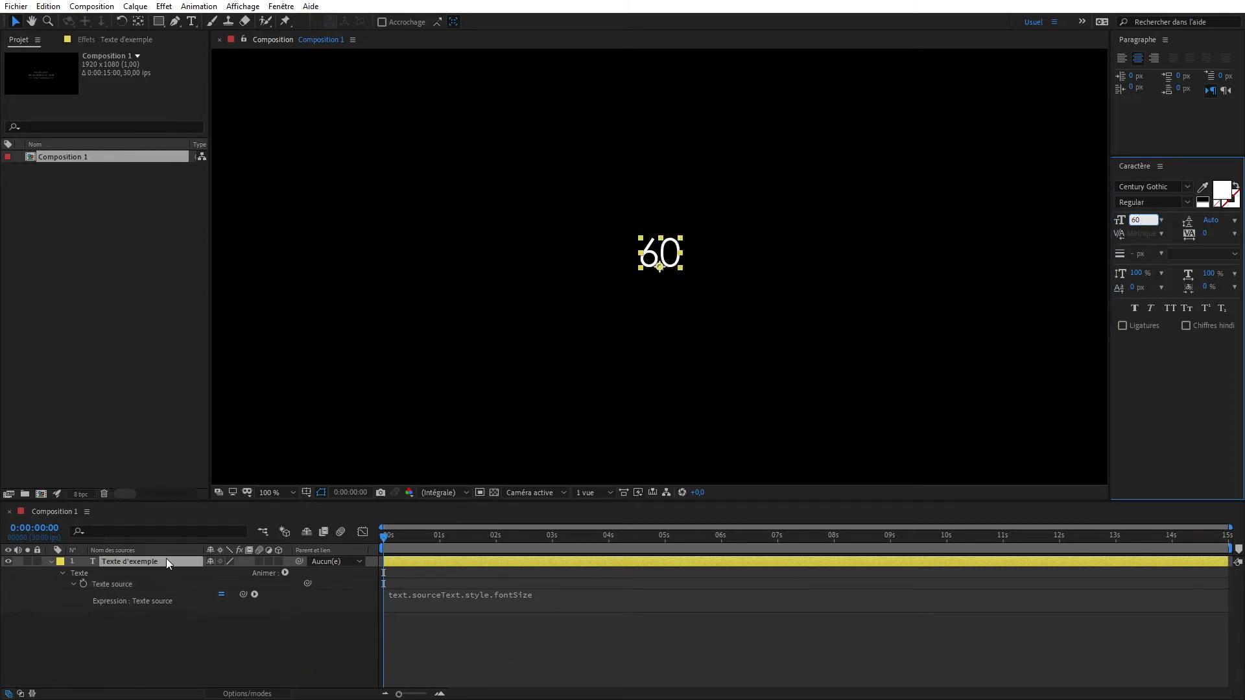
Step: Replace fontSize in the Texte source expression with setFontSize(40) and apply it
{"action": "left_click", "coordinate": [514, 598]}
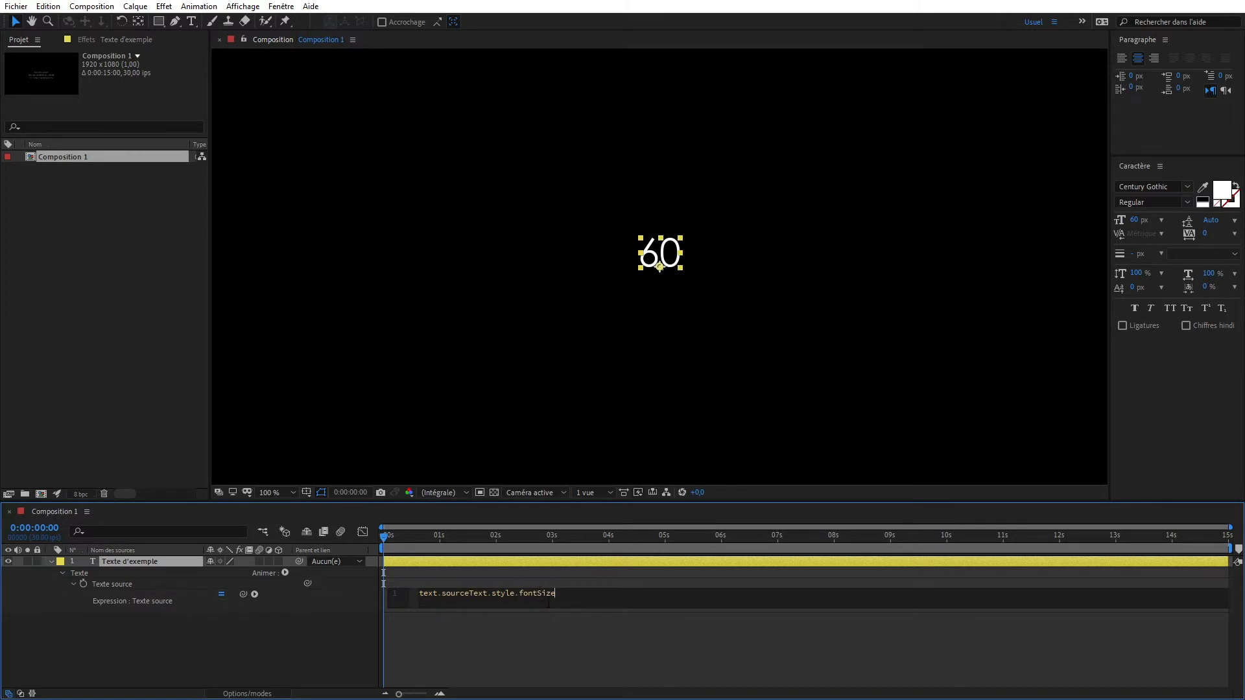
{"action": "double_click", "coordinate": [541, 595]}
{"action": "key", "text": "BackSpace"}
{"action": "type", "text": "set"}
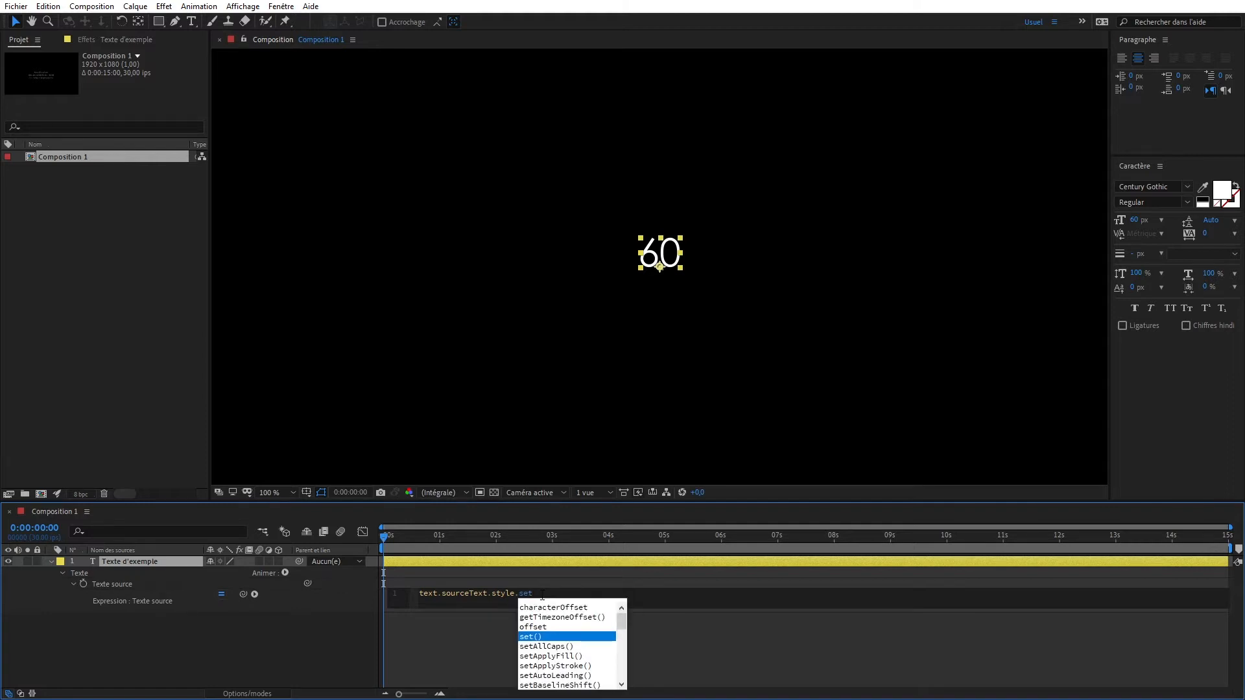
{"action": "type", "text": "F"}
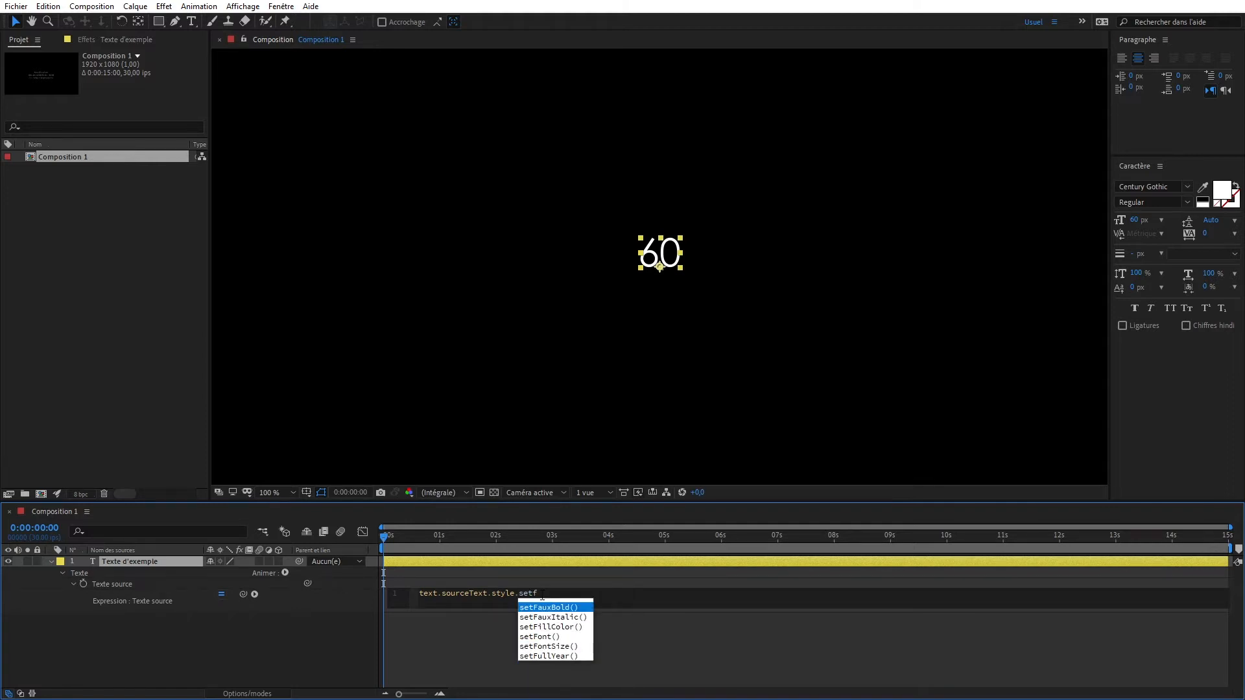
{"action": "type", "text": "o"}
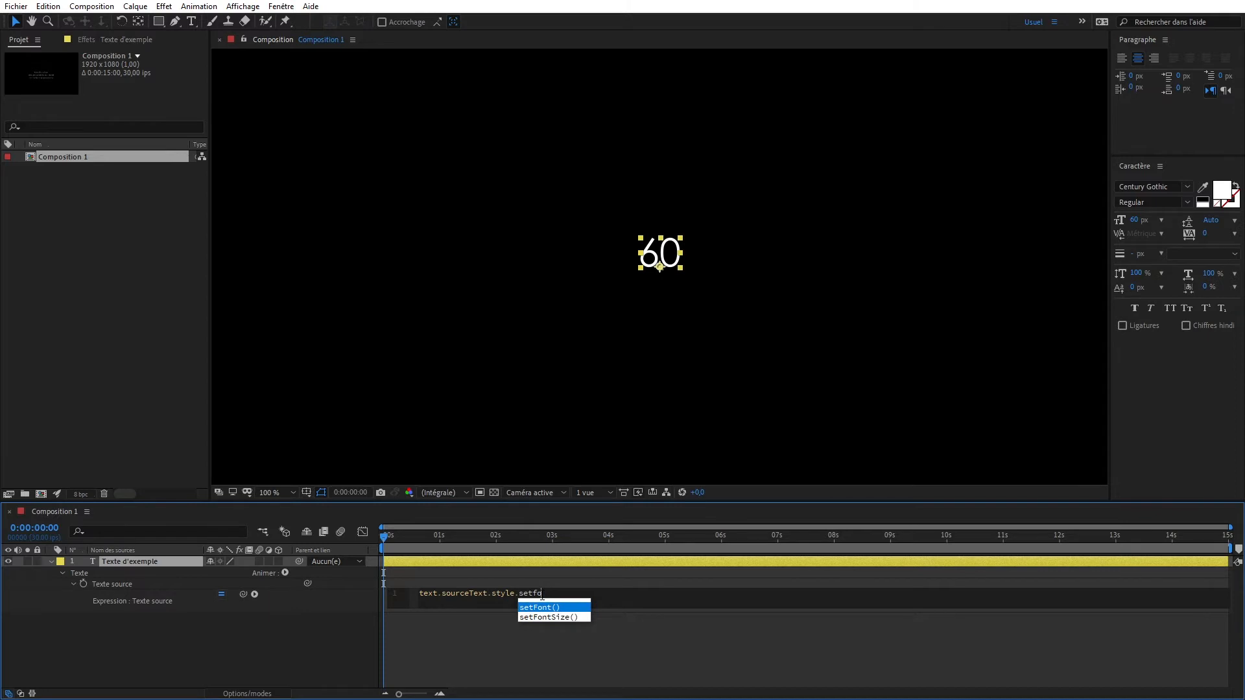
{"action": "key", "text": "Down"}
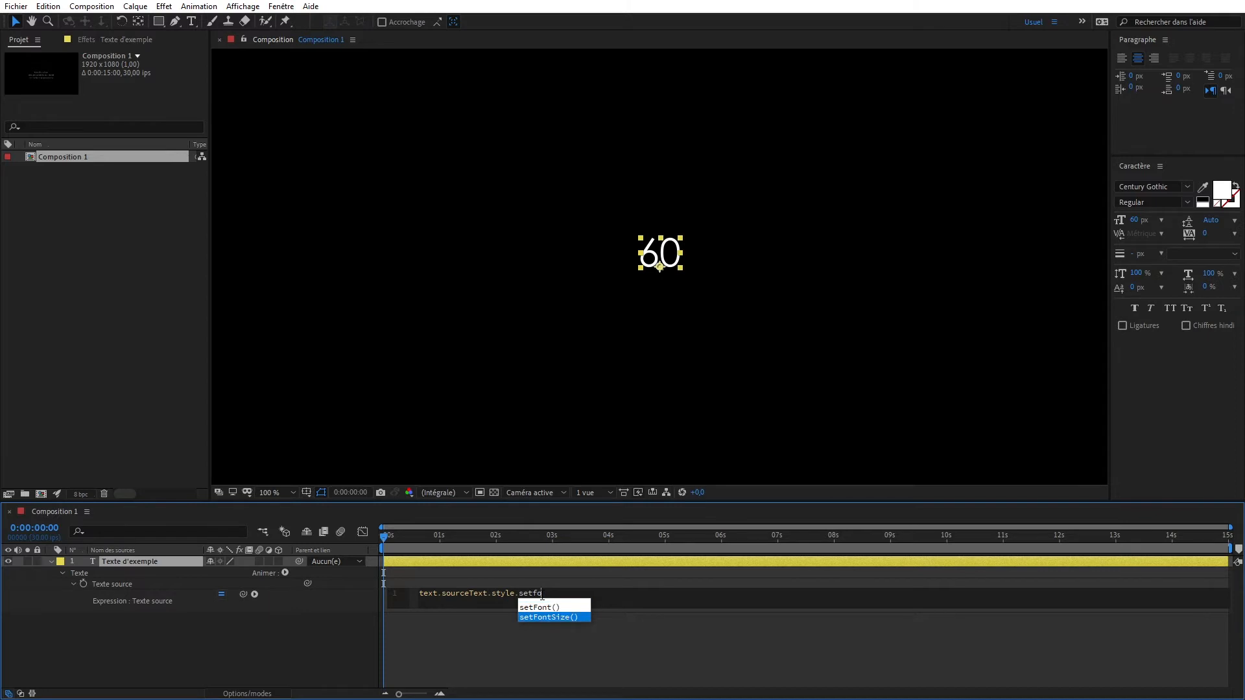
{"action": "key", "text": "Return"}
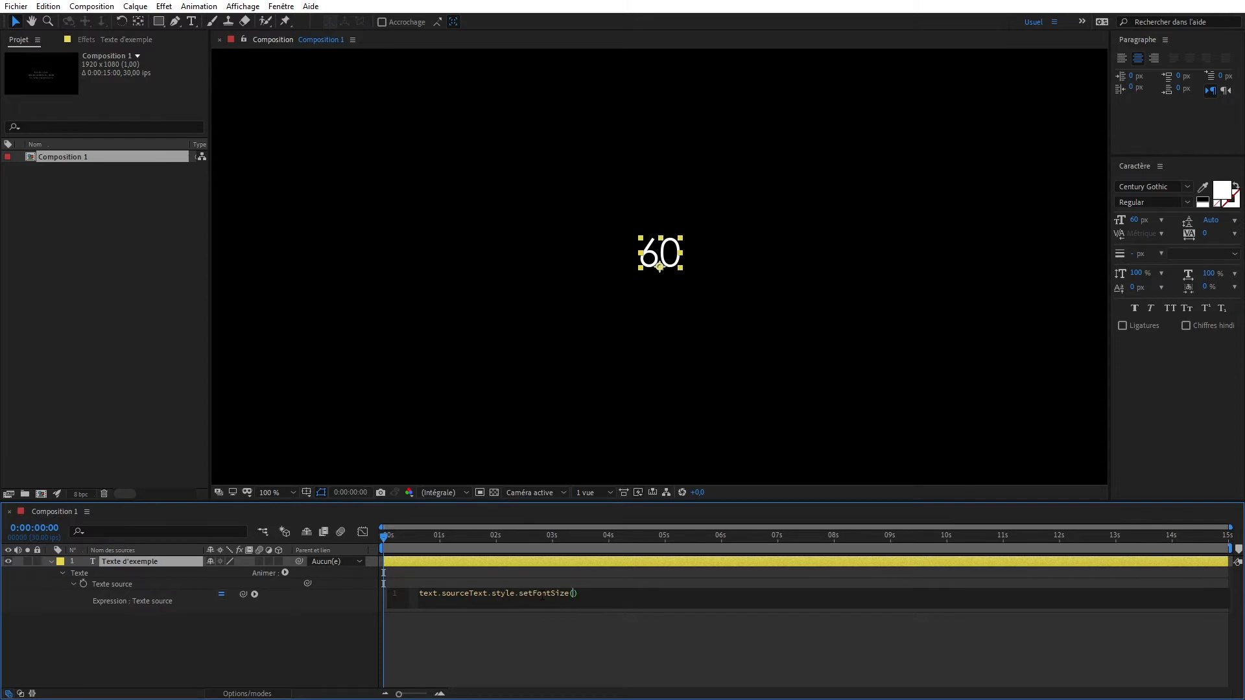
{"action": "type", "text": "40"}
{"action": "key", "text": "KP_Enter"}
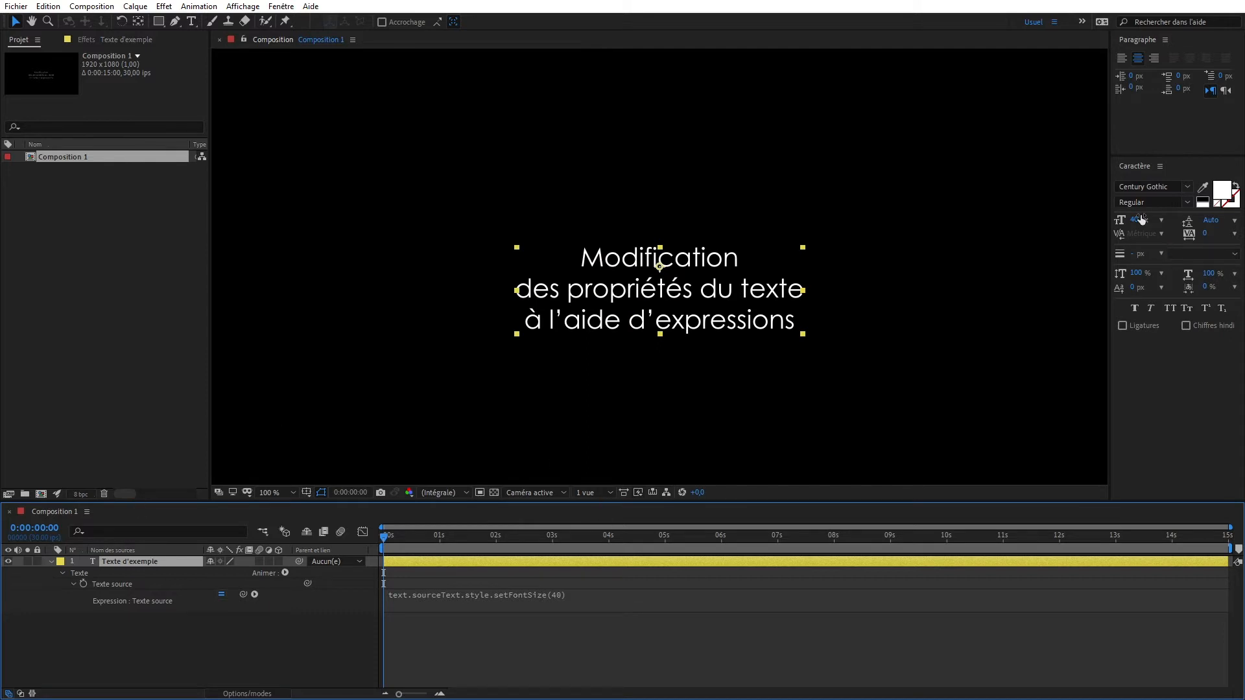
Step: Compare manual font size changes with the Texte source expression disabled and enabled, undoing the change to 65 px
{"action": "left_click", "coordinate": [222, 594]}
{"action": "left_click_drag", "start_coordinate": [1131, 220], "coordinate": [1133, 218]}
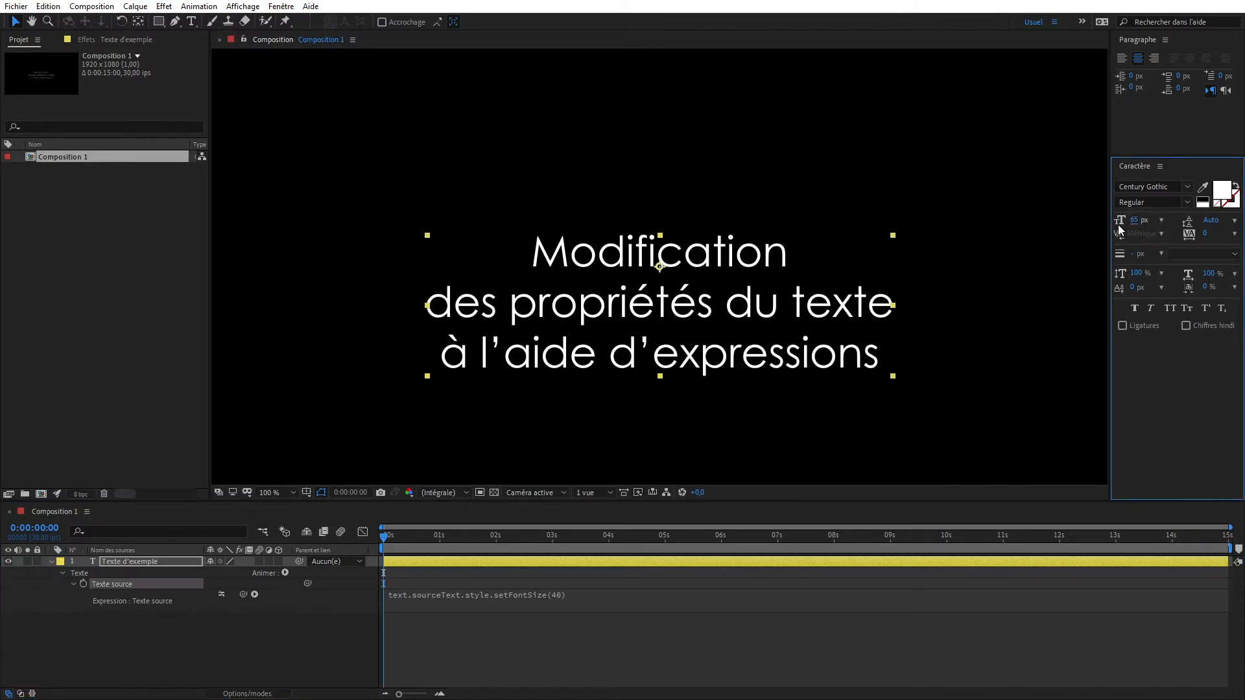
{"action": "key", "text": "ctrl+z"}
{"action": "left_click", "coordinate": [222, 594]}
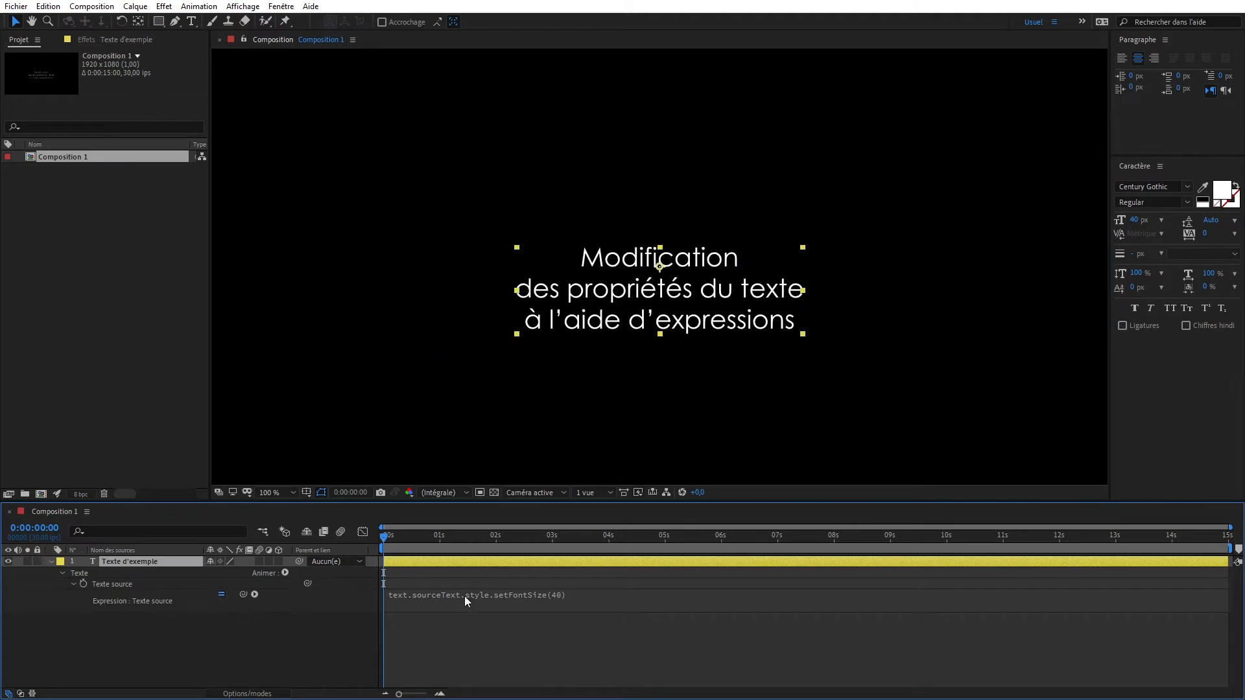
{"action": "left_click_drag", "start_coordinate": [1132, 224], "coordinate": [1141, 225]}
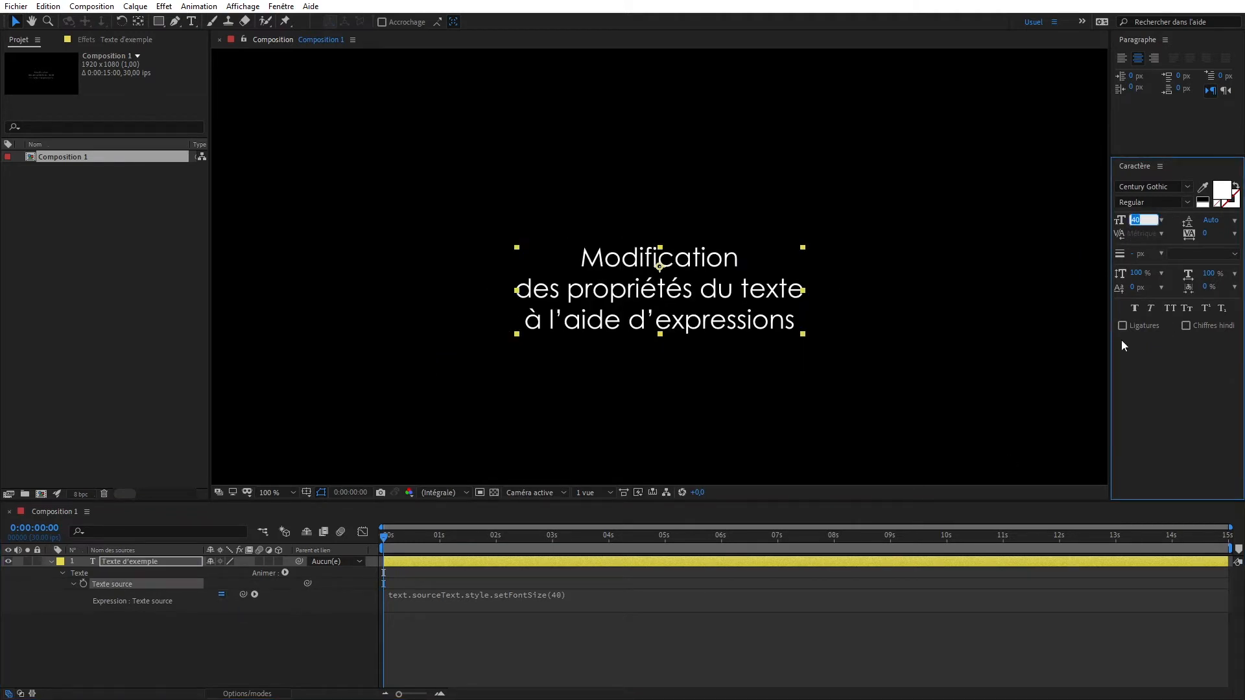
{"action": "key", "text": "Return"}
Step: Append .setFont() after setFontSize(40) from the expression language's text properties and delete the value placeholder between its parentheses
{"action": "left_click", "coordinate": [578, 591]}
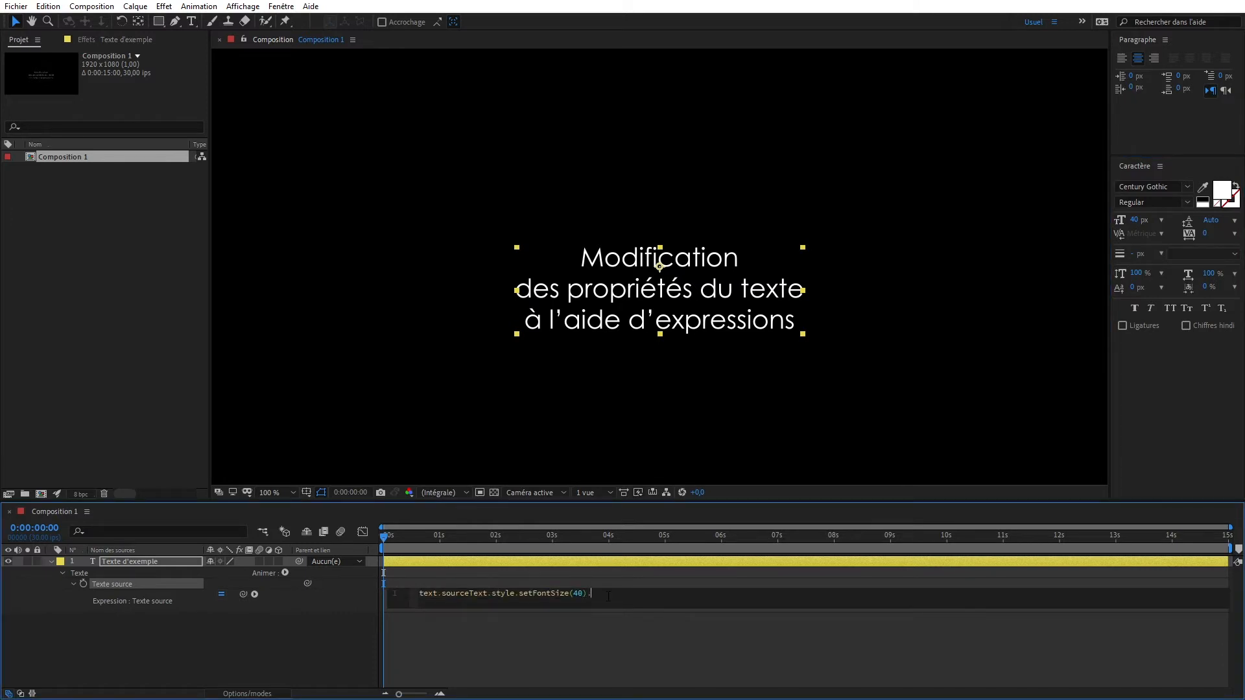
{"action": "left_click", "coordinate": [255, 594]}
{"action": "mouse_move", "coordinate": [289, 571]}
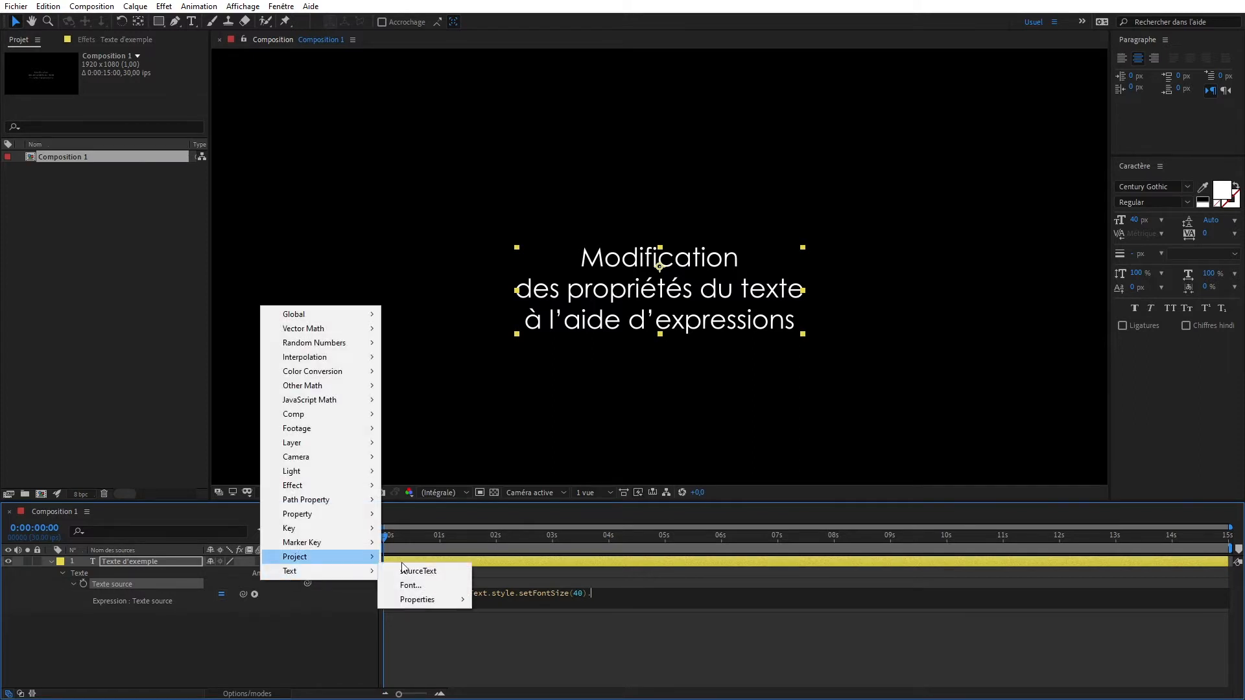
{"action": "mouse_move", "coordinate": [428, 600]}
{"action": "mouse_move", "coordinate": [544, 644]}
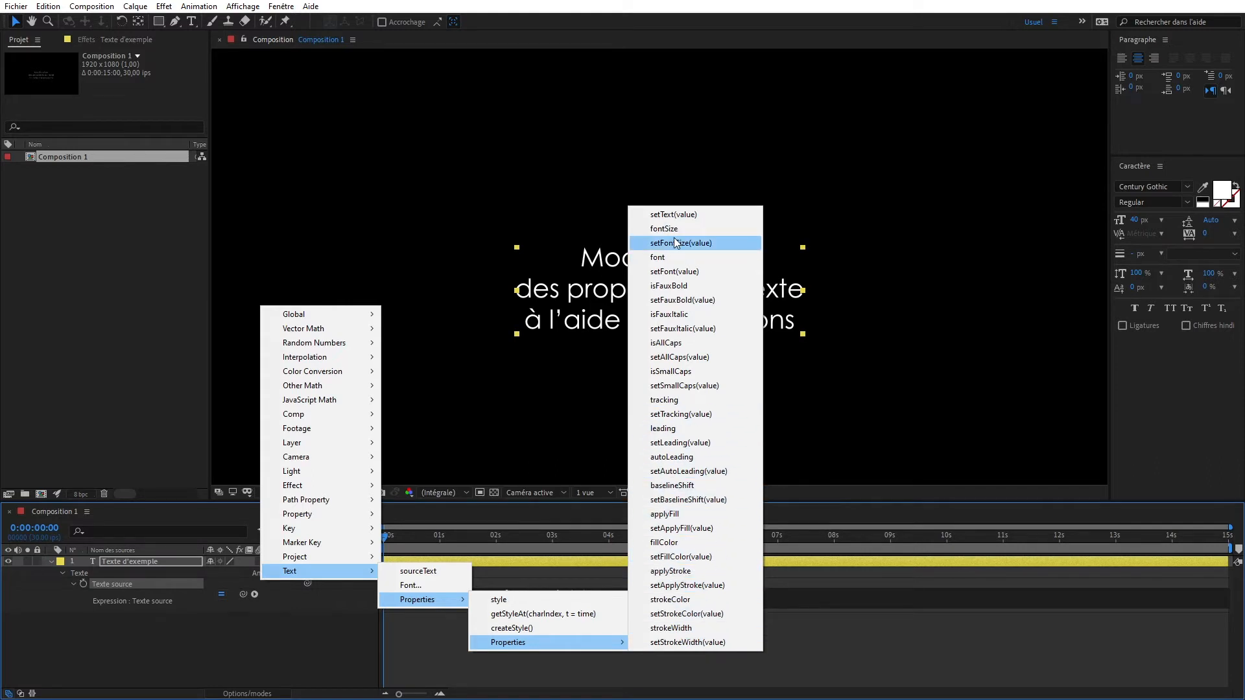
{"action": "left_click", "coordinate": [677, 273]}
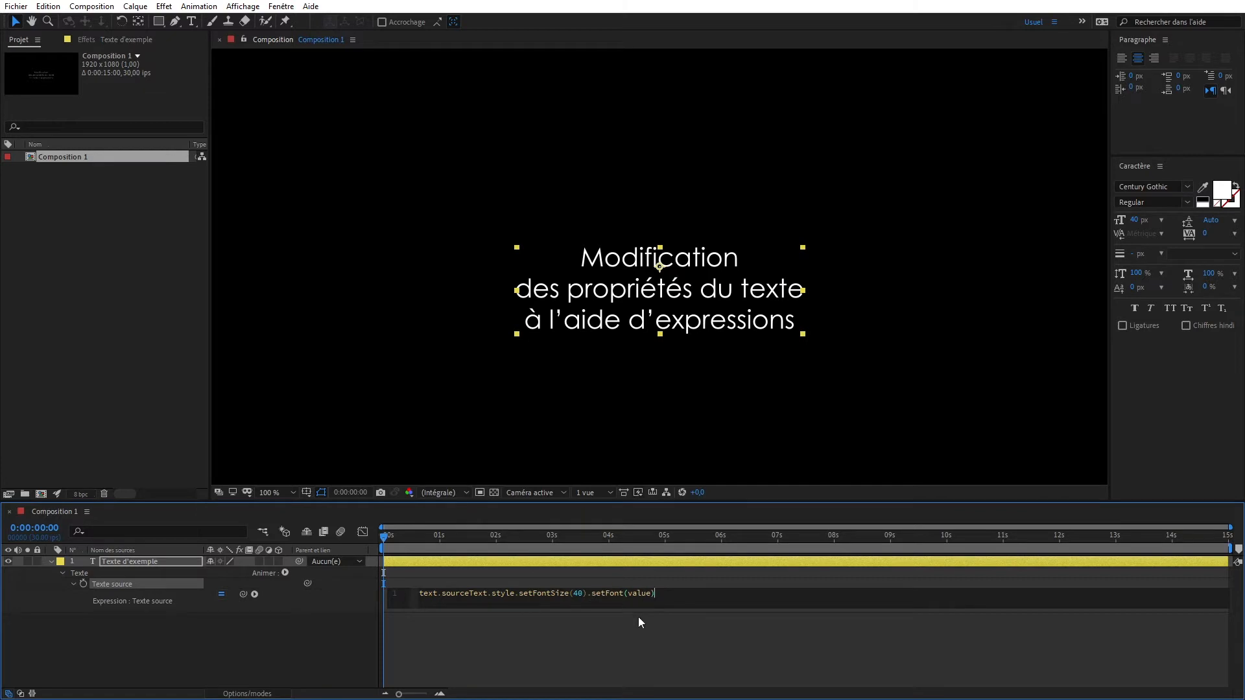
{"action": "double_click", "coordinate": [639, 594]}
{"action": "key", "text": "BackSpace"}
Step: Insert the font Bodoni MT in Bold as the setFont argument, apply the expression and select the text layer
{"action": "left_click", "coordinate": [255, 595]}
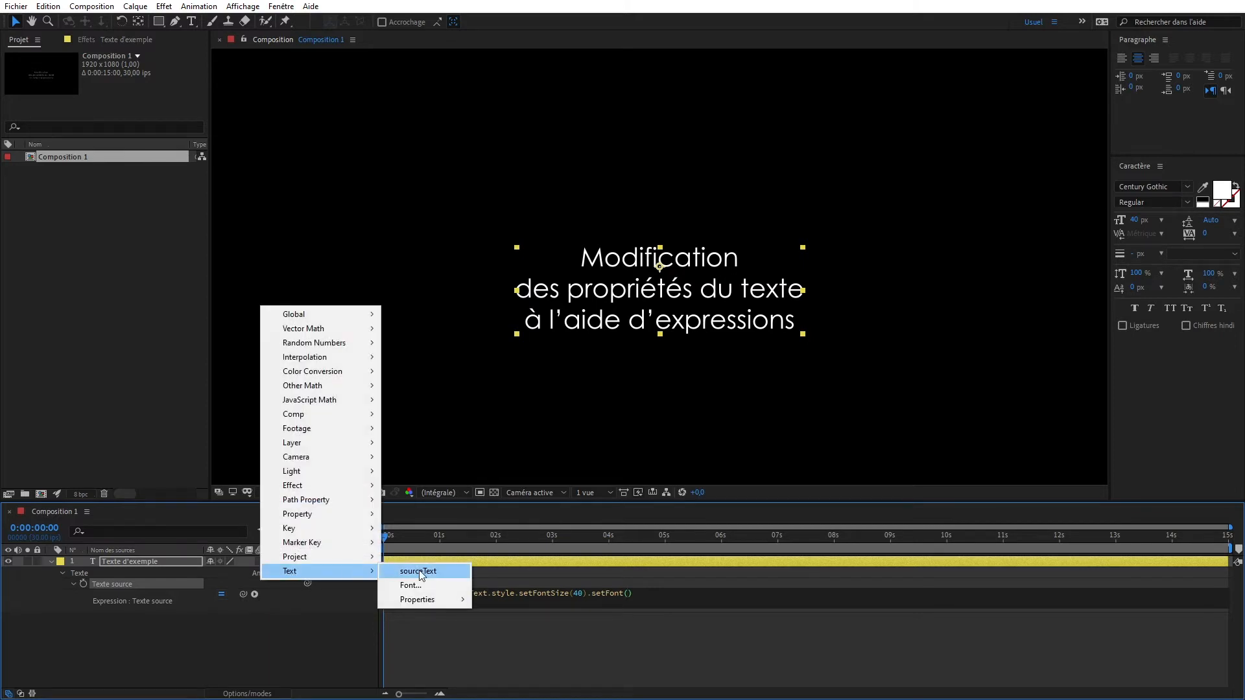
{"action": "left_click", "coordinate": [422, 584]}
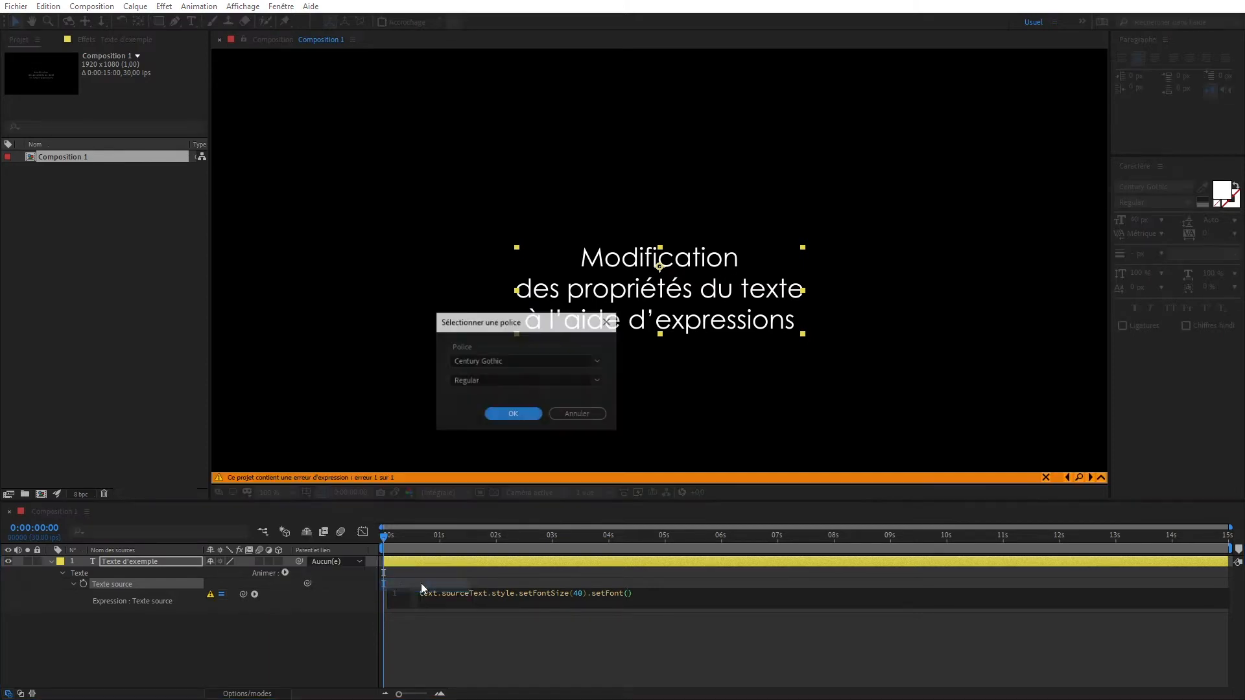
{"action": "left_click", "coordinate": [593, 363]}
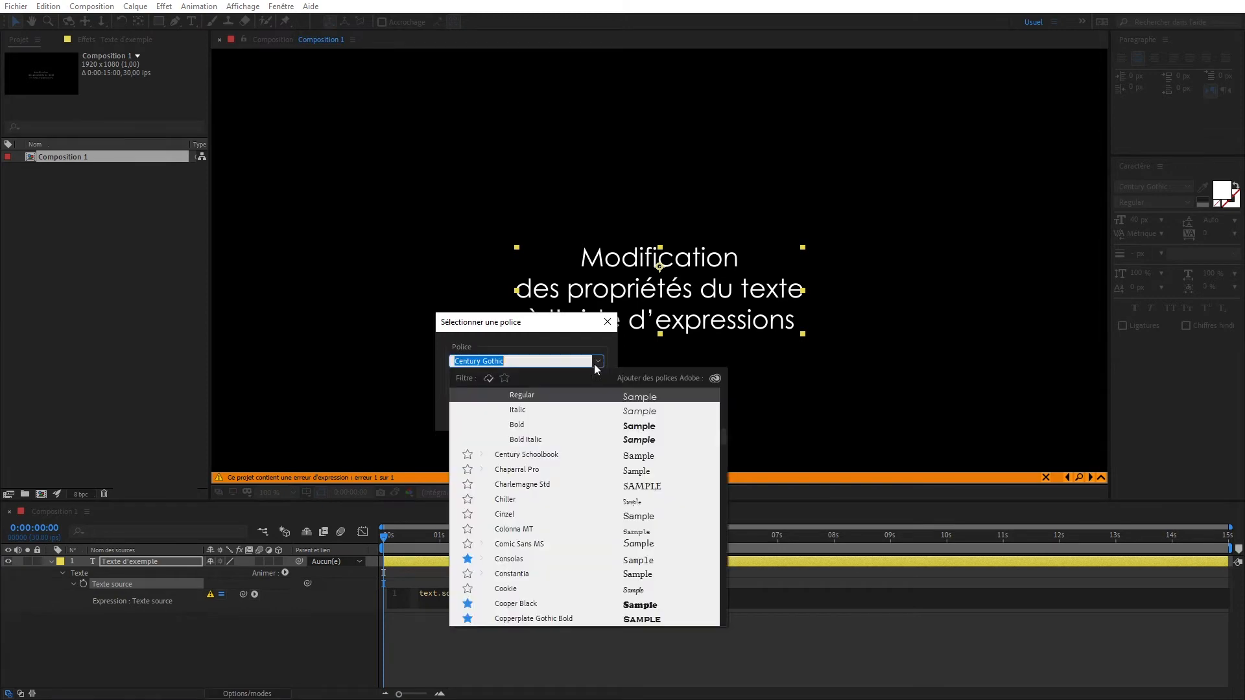
{"action": "scroll", "coordinate": [558, 542], "scroll_direction": "down", "scroll_amount": 5}
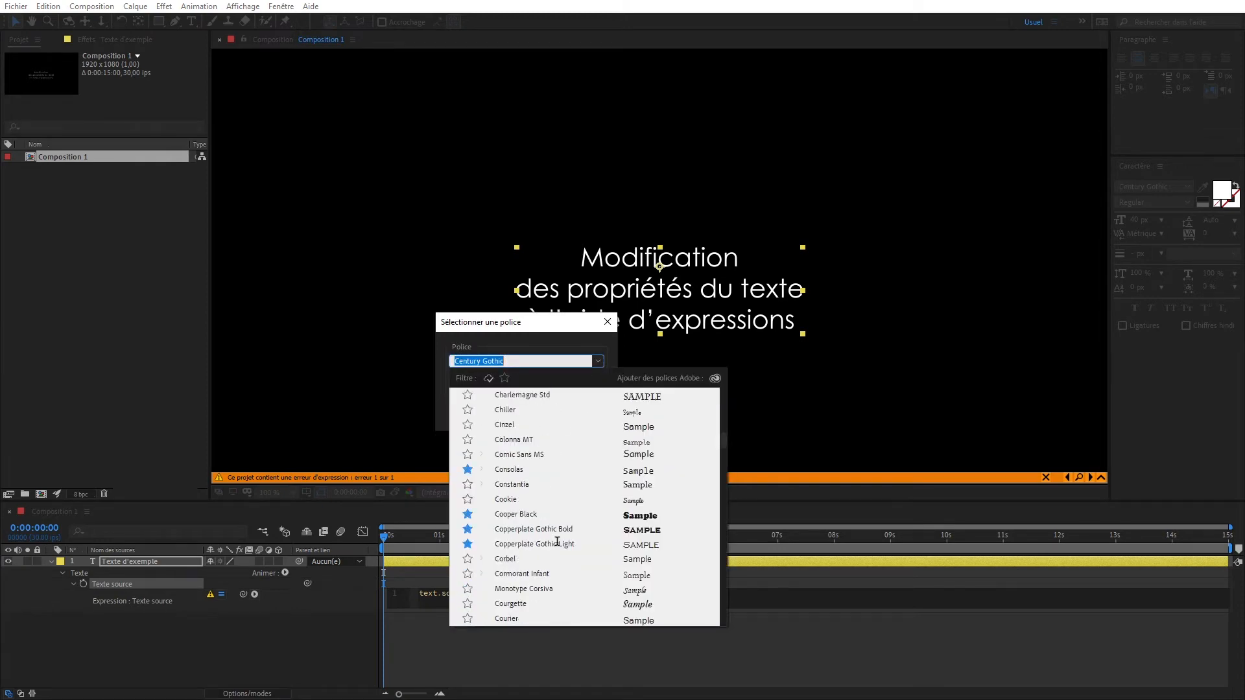
{"action": "scroll", "coordinate": [564, 556], "scroll_direction": "up", "scroll_amount": 10}
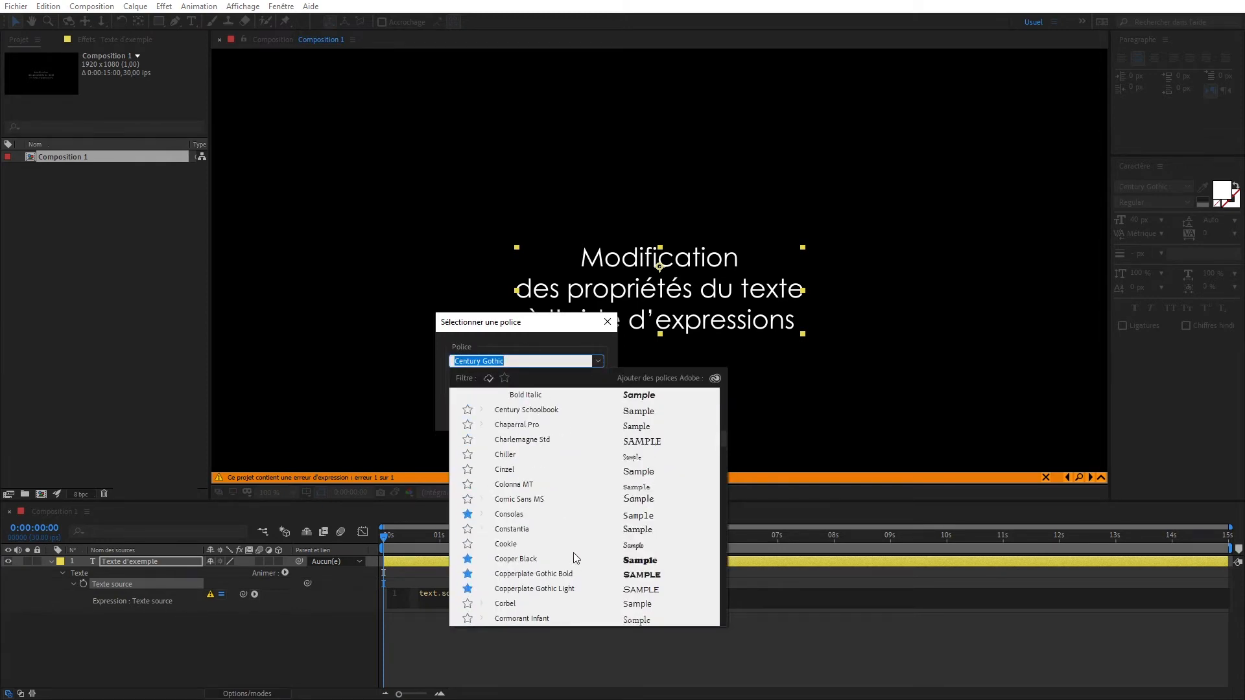
{"action": "scroll", "coordinate": [575, 553], "scroll_direction": "up", "scroll_amount": 4}
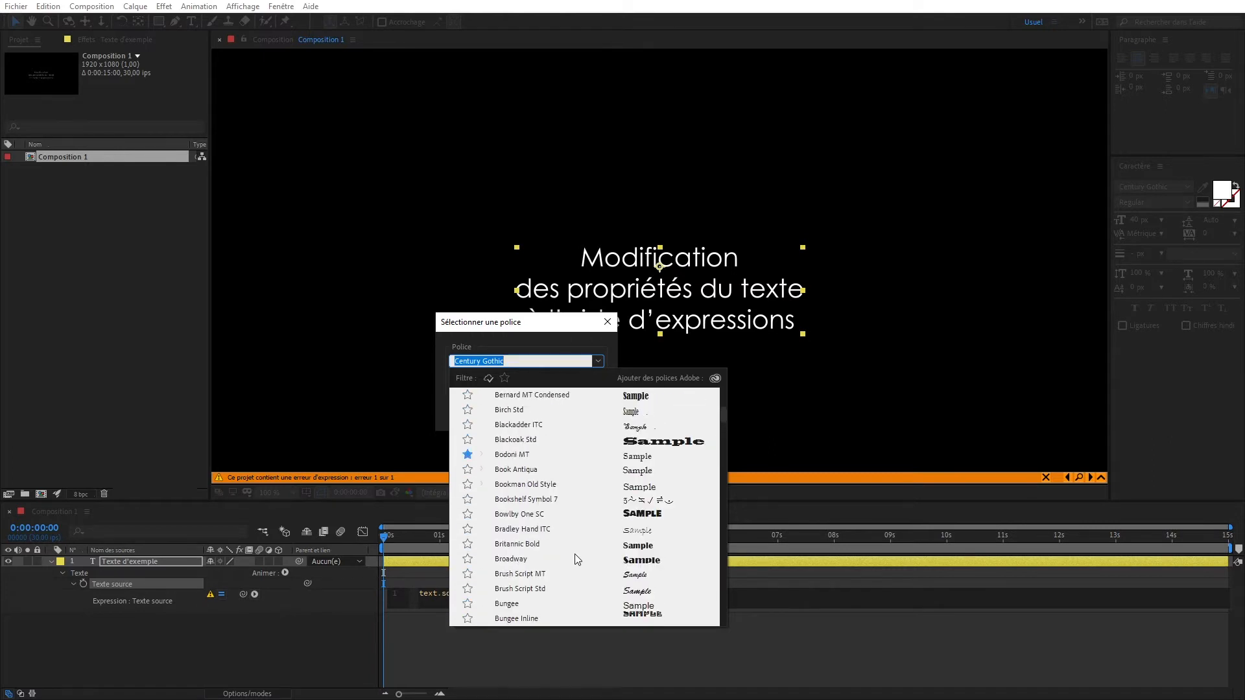
{"action": "left_click", "coordinate": [520, 455]}
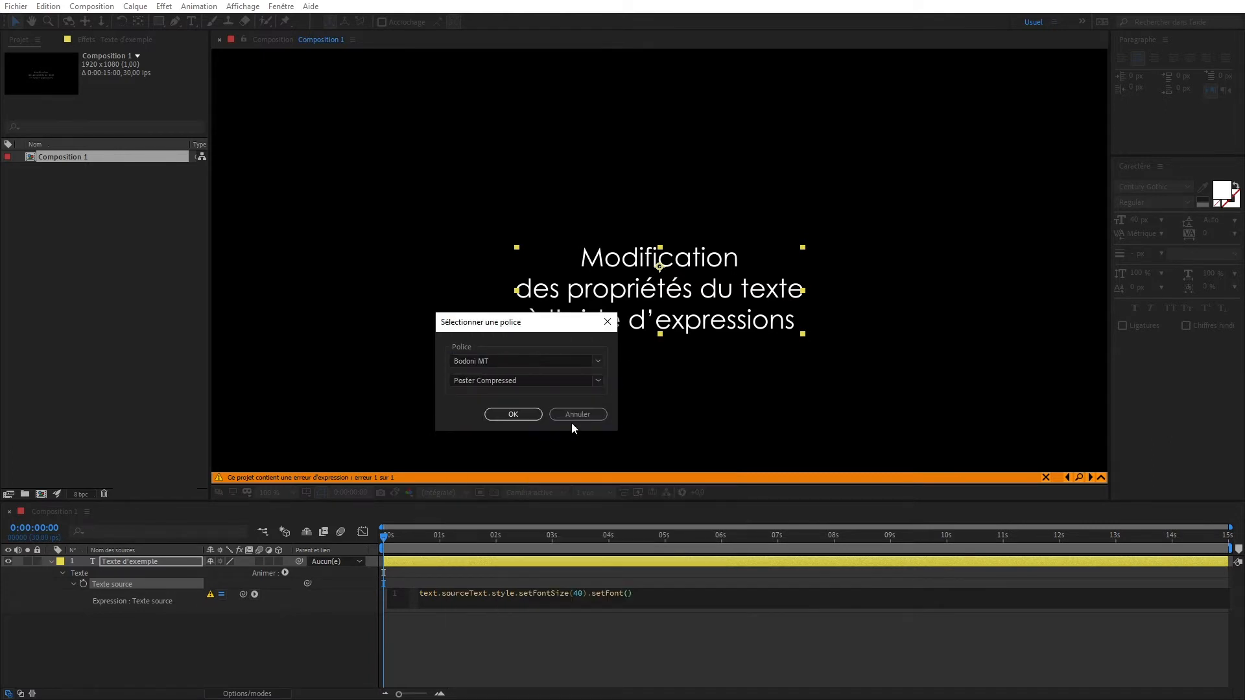
{"action": "left_click", "coordinate": [597, 380]}
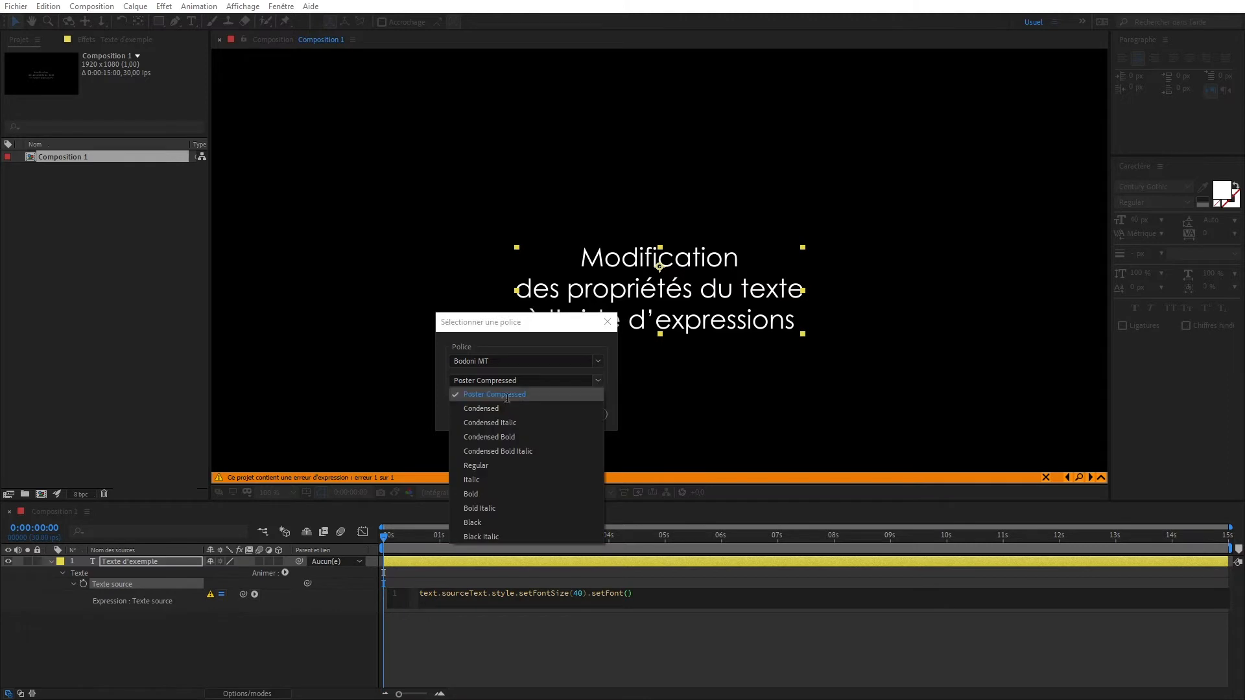
{"action": "left_click", "coordinate": [493, 499]}
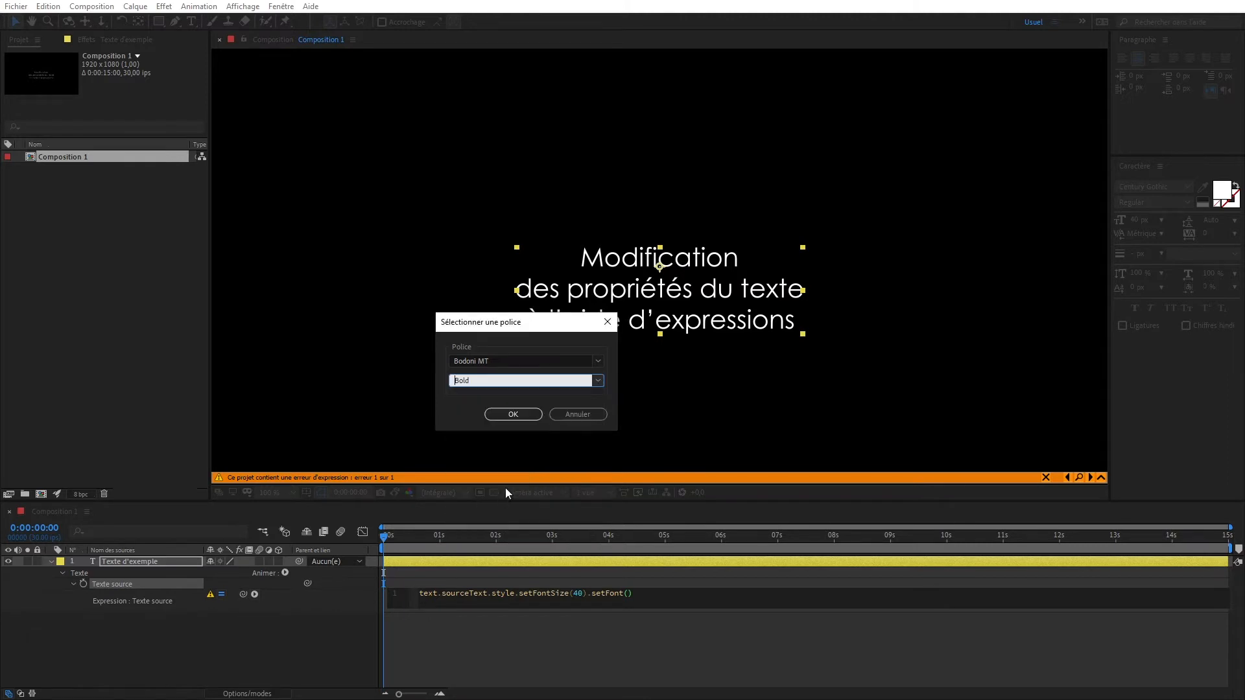
{"action": "left_click", "coordinate": [525, 416]}
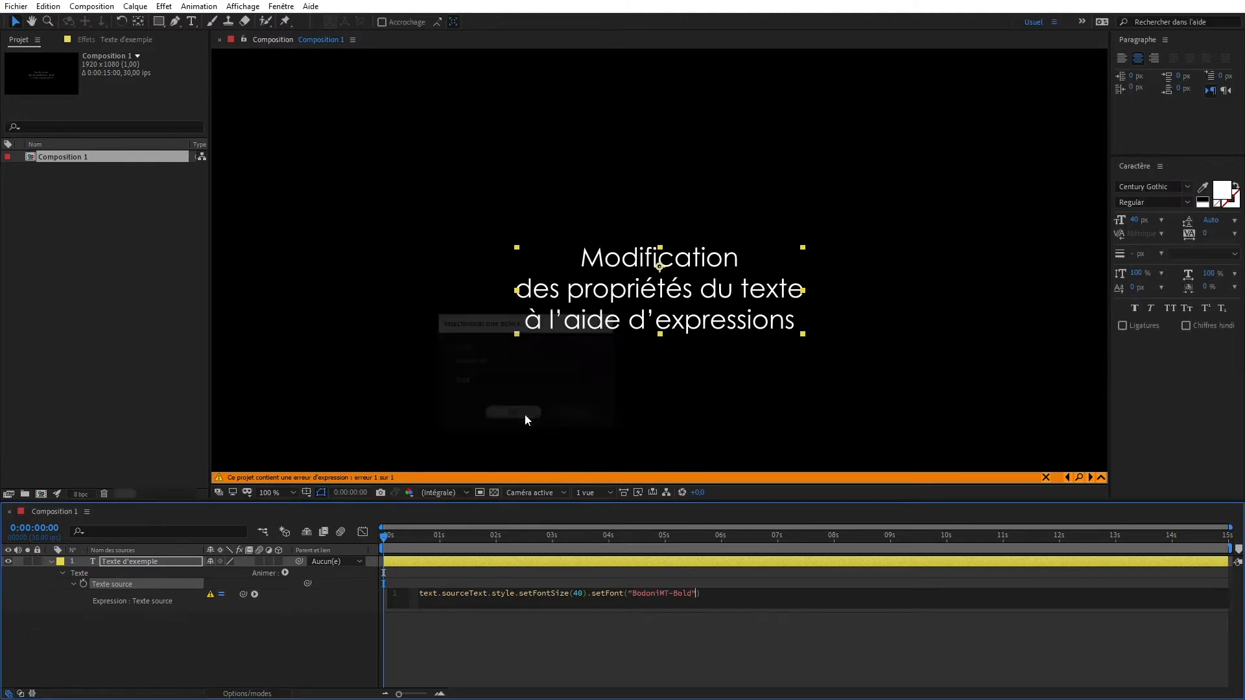
{"action": "left_click", "coordinate": [282, 650]}
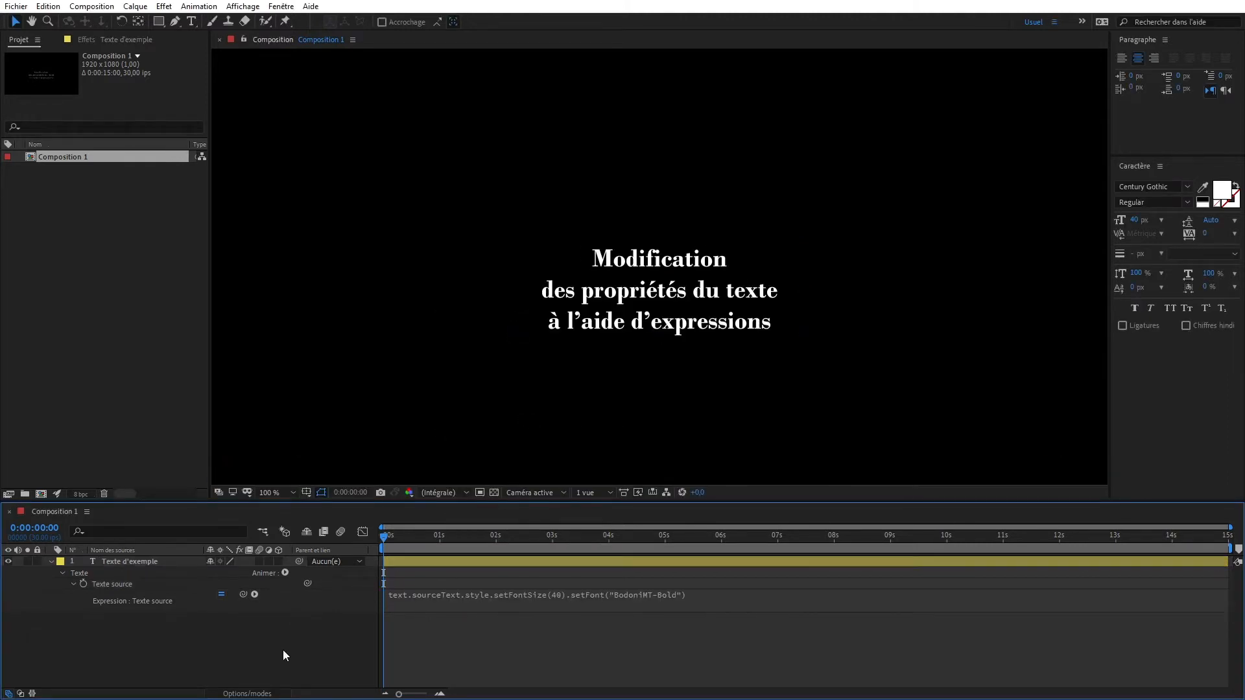
{"action": "left_click", "coordinate": [127, 562]}
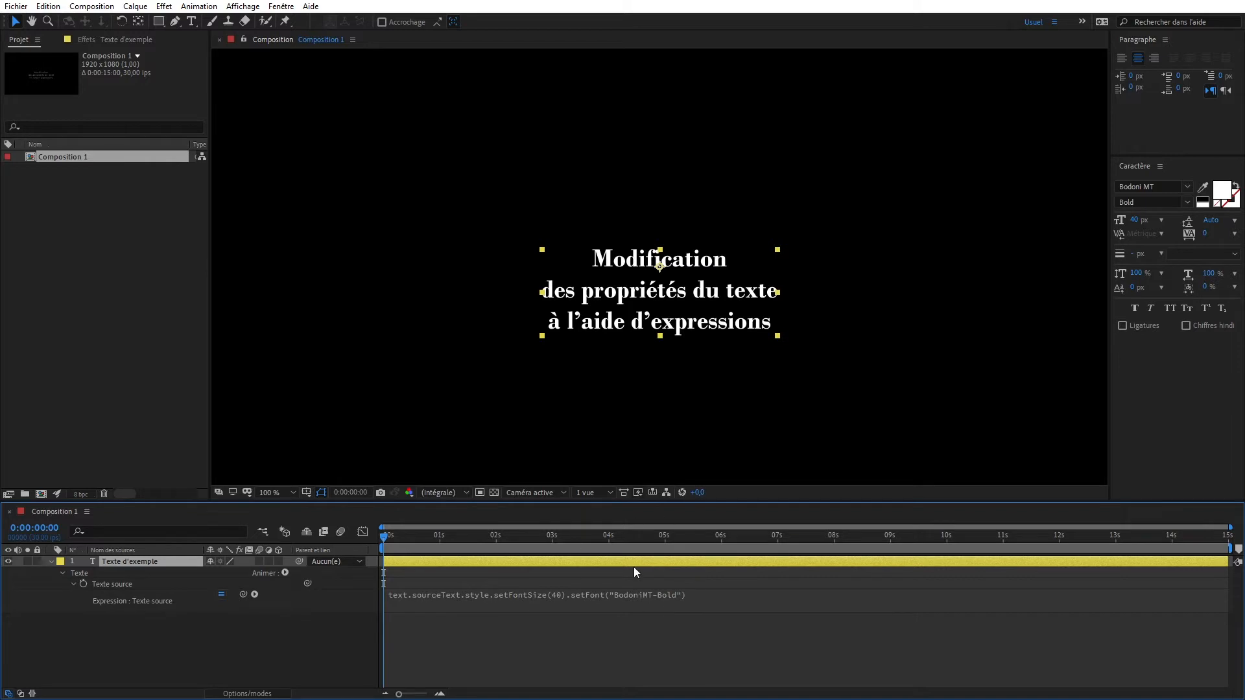
Step: Start a new Texte source expression from text.sourceText. and append getStyleAt(charIndex, t = time) from the expression language's text properties
{"action": "left_click", "coordinate": [116, 585]}
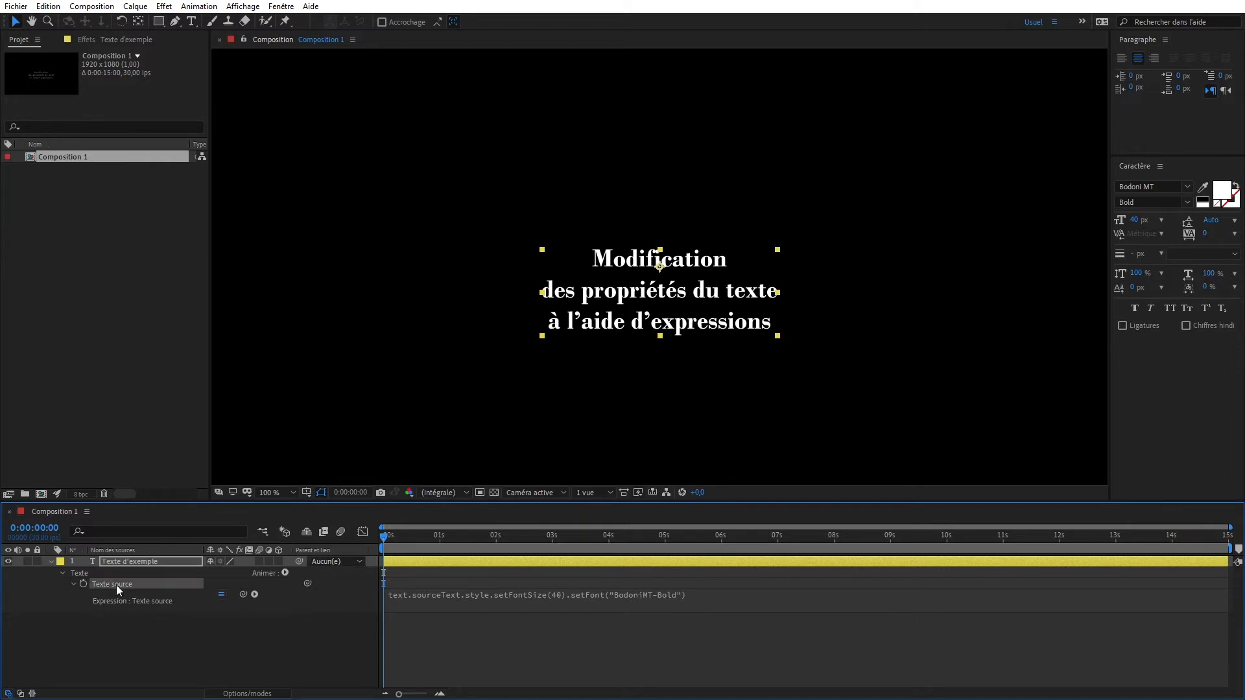
{"action": "left_click", "coordinate": [199, 7]}
{"action": "left_click_drag", "start_coordinate": [204, 616], "coordinate": [150, 584]}
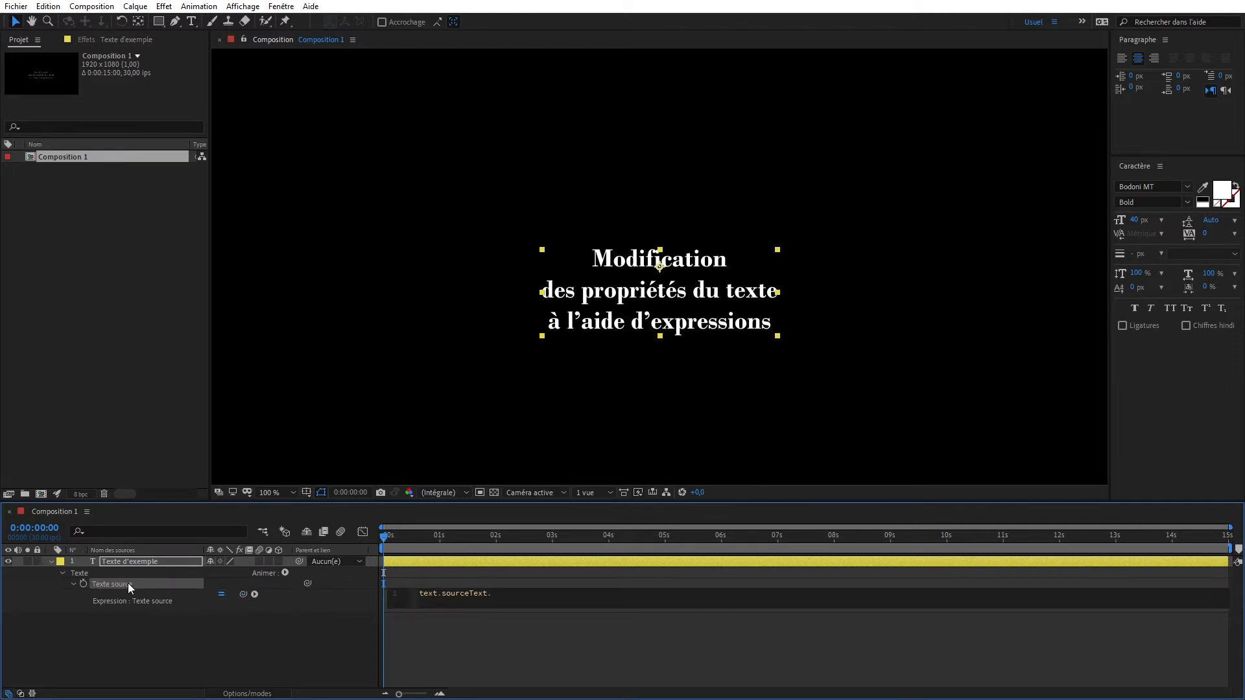
{"action": "left_click", "coordinate": [254, 594]}
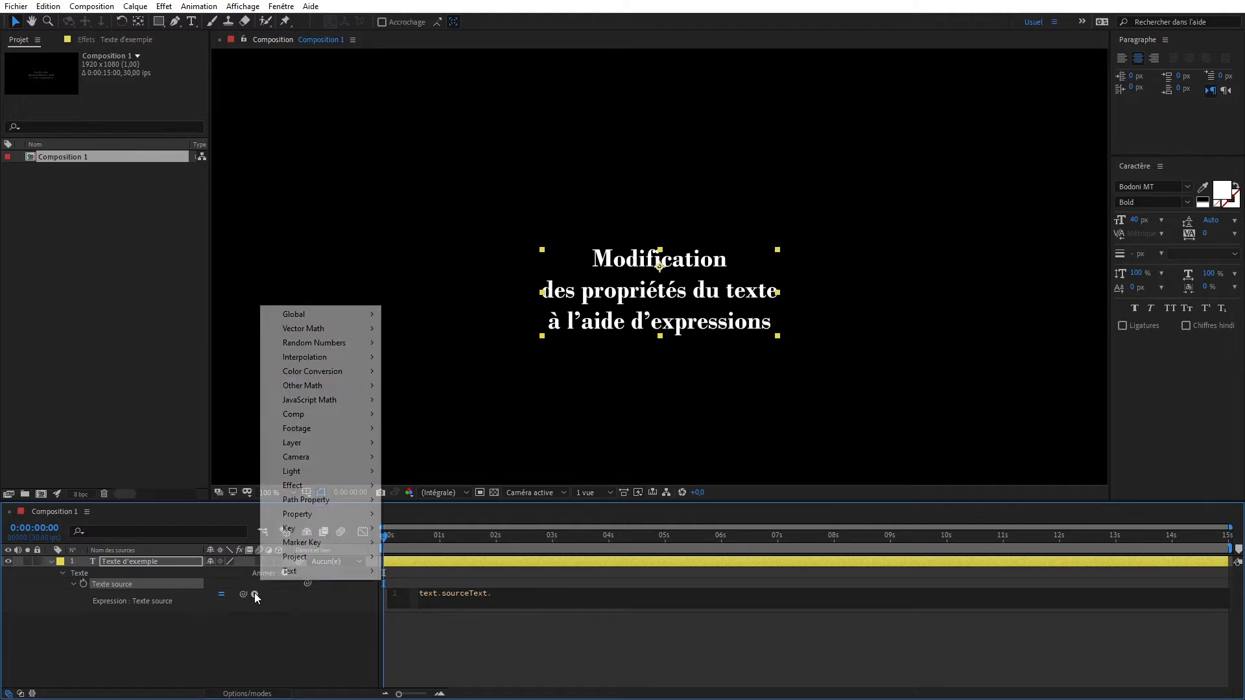
{"action": "mouse_move", "coordinate": [316, 572]}
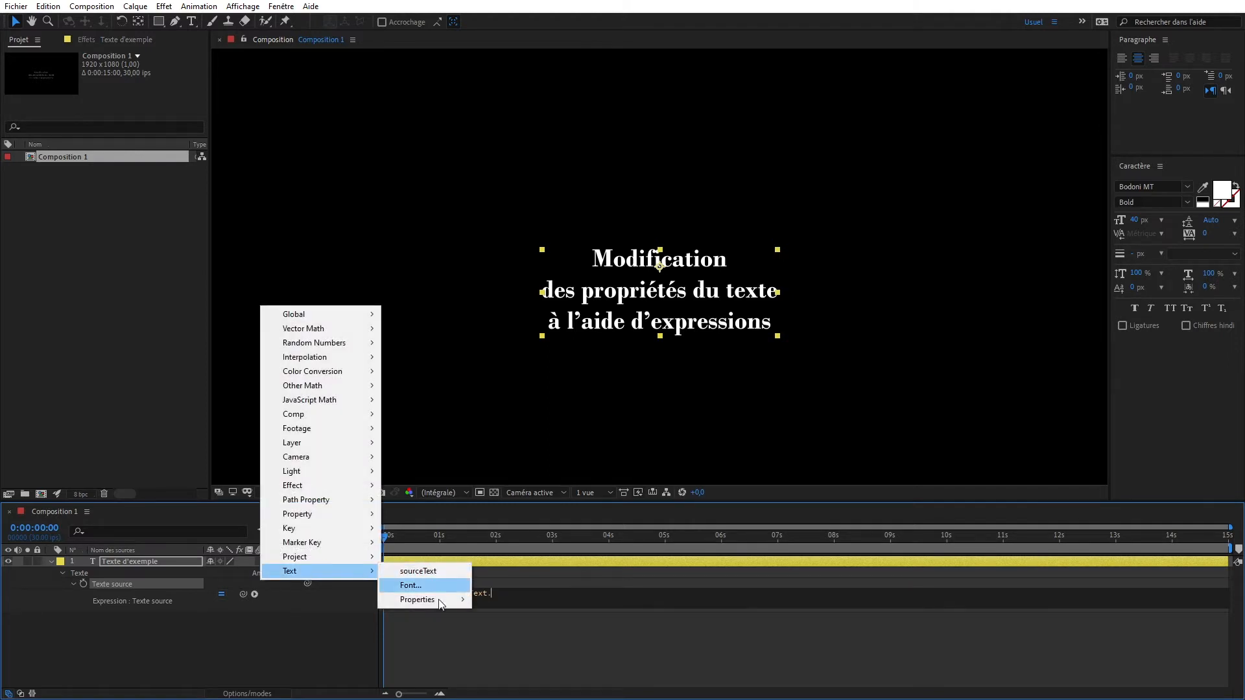
{"action": "mouse_move", "coordinate": [441, 601]}
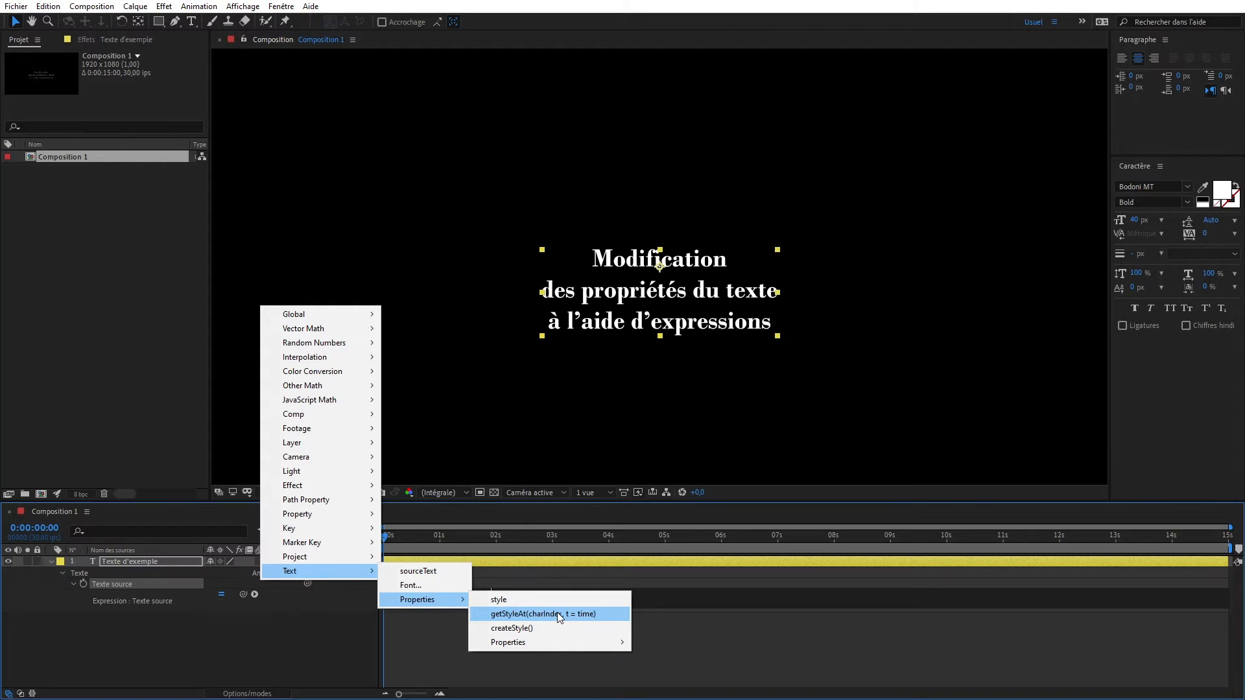
{"action": "left_click", "coordinate": [557, 614]}
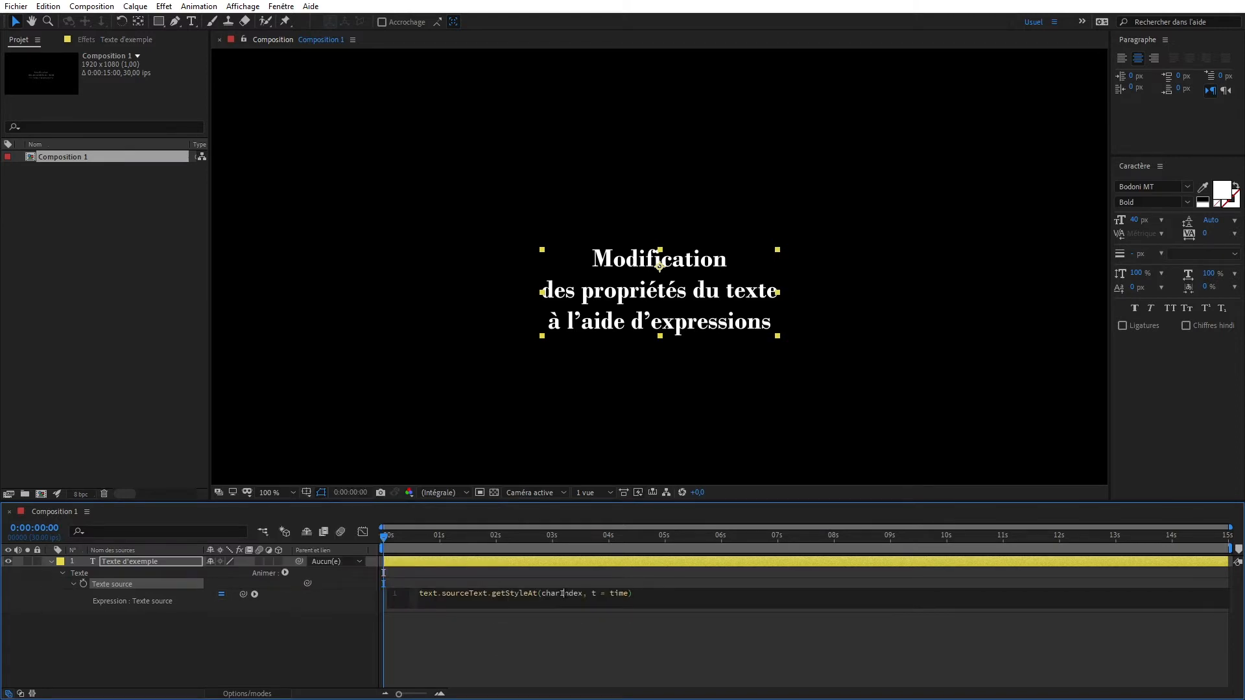
Step: Replace charIndex with 1 in the getStyleAt call, append .font after it and apply the expression
{"action": "double_click", "coordinate": [563, 594]}
{"action": "type", "text": "1"}
{"action": "type", "text": "fon"}
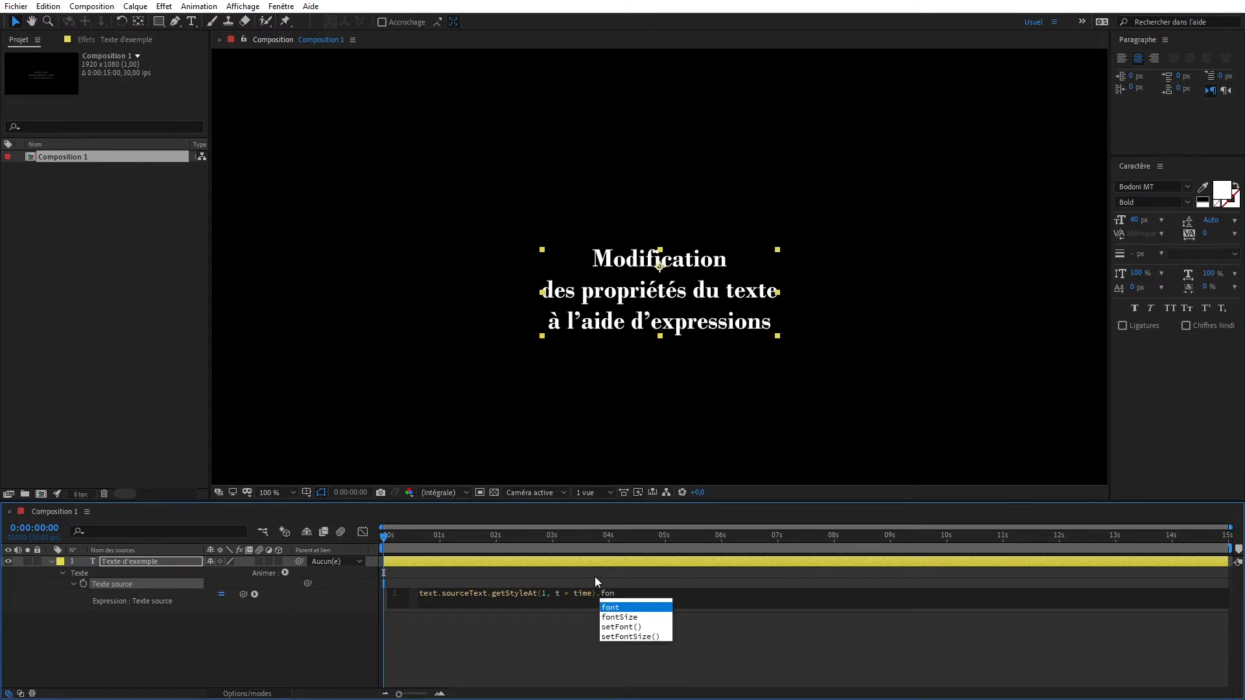
{"action": "key", "text": "Return"}
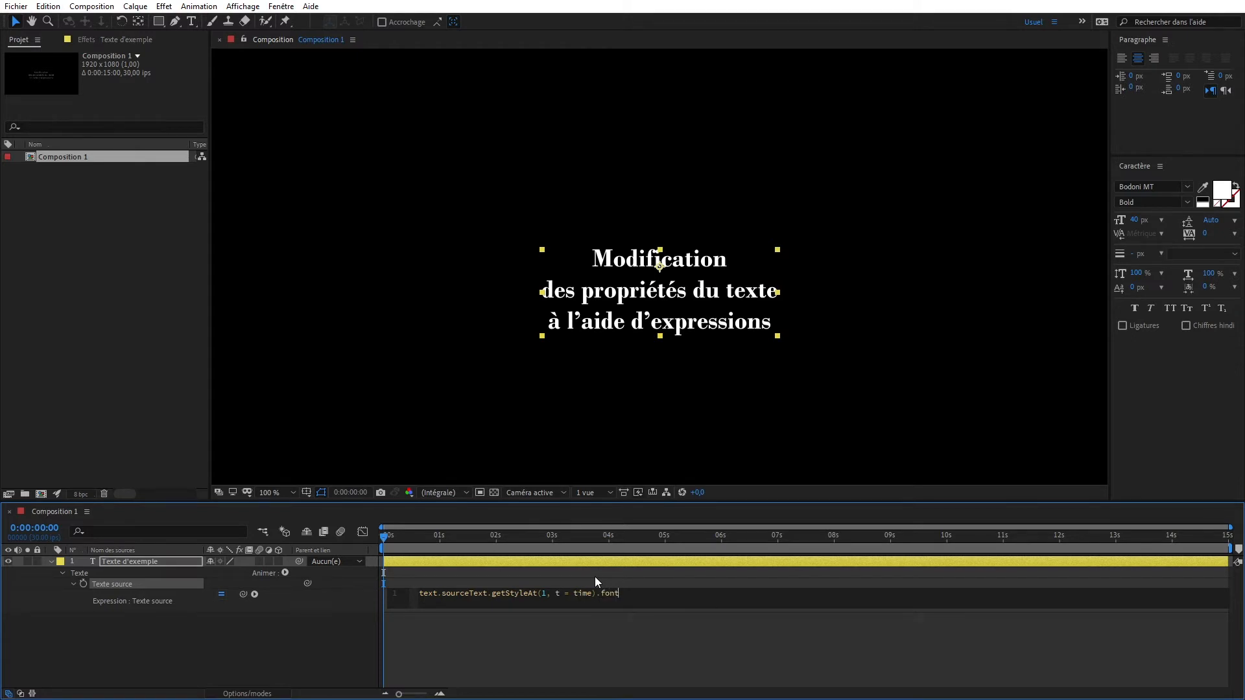
{"action": "left_click", "coordinate": [594, 577]}
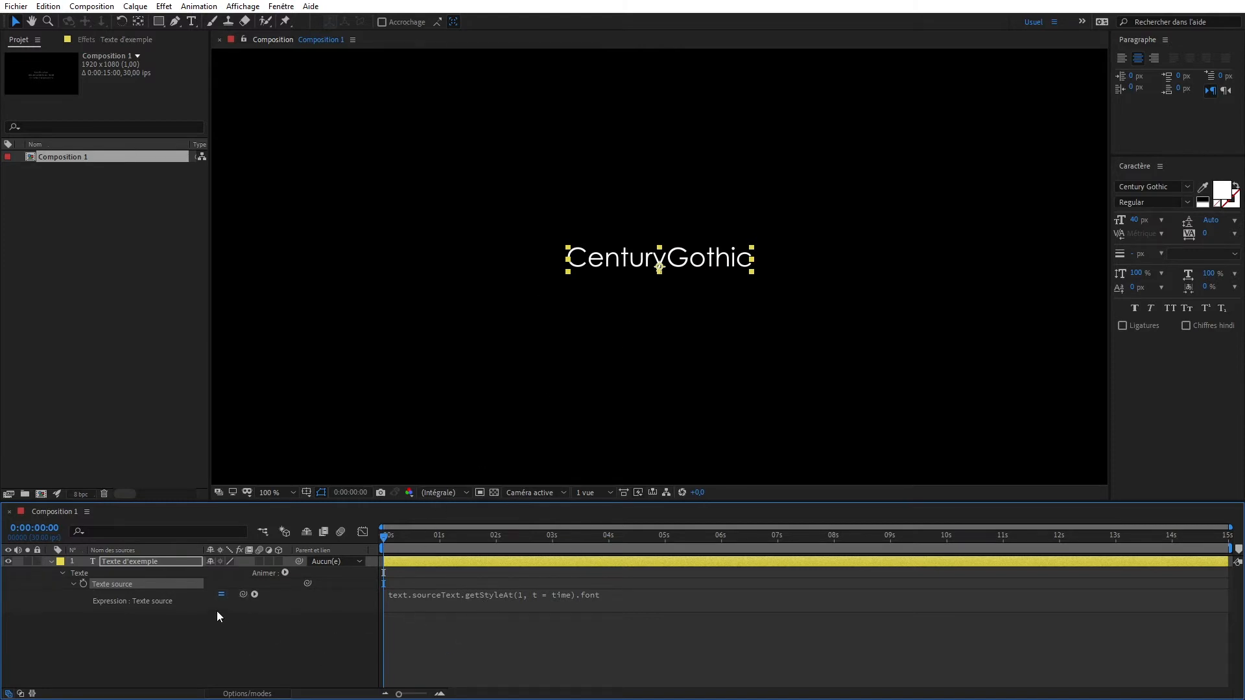
Step: Disable the Texte source expression and set only the letter "o" of "Modification" to Bodoni MT Bold
{"action": "left_click", "coordinate": [222, 594]}
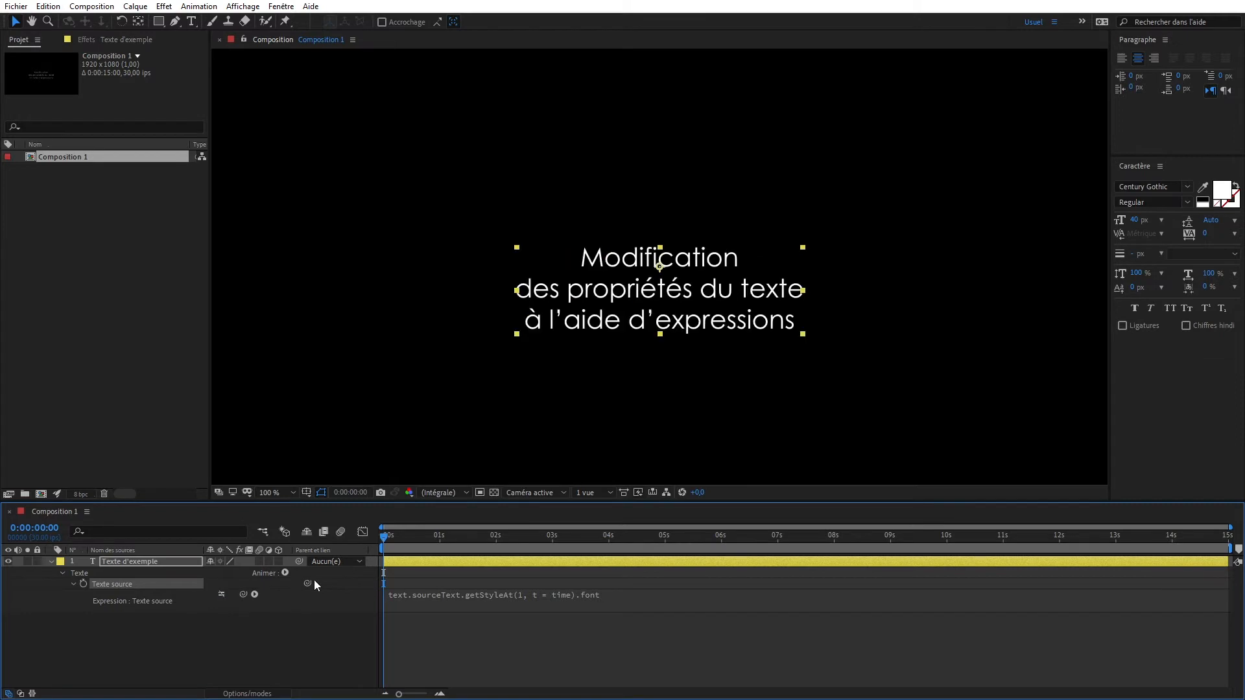
{"action": "double_click", "coordinate": [613, 259]}
{"action": "double_click", "coordinate": [614, 260]}
{"action": "left_click", "coordinate": [620, 263]}
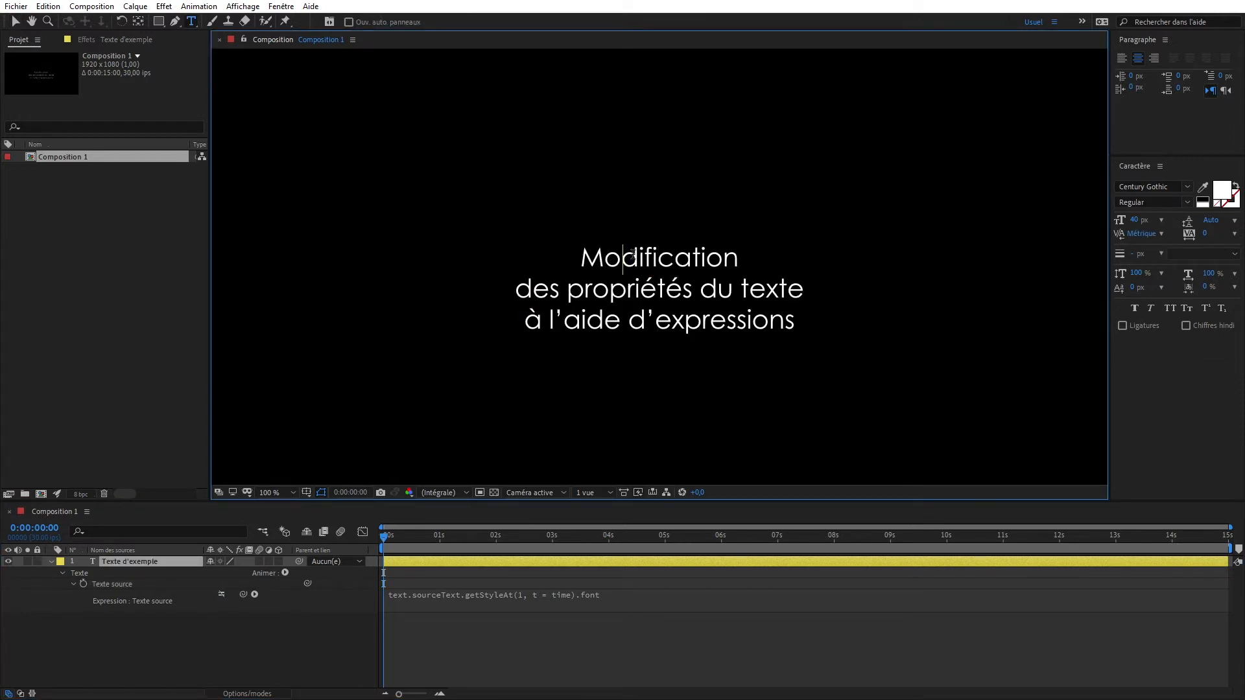
{"action": "left_click_drag", "start_coordinate": [622, 252], "coordinate": [611, 253]}
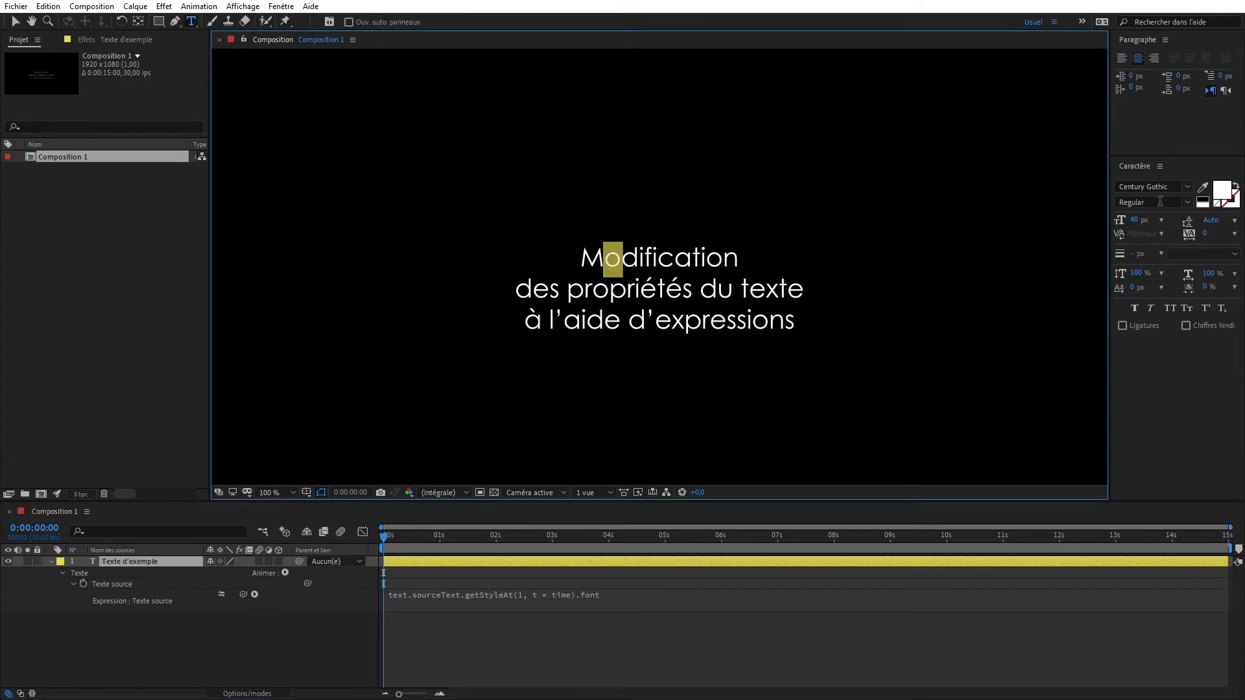
{"action": "left_click", "coordinate": [1187, 188]}
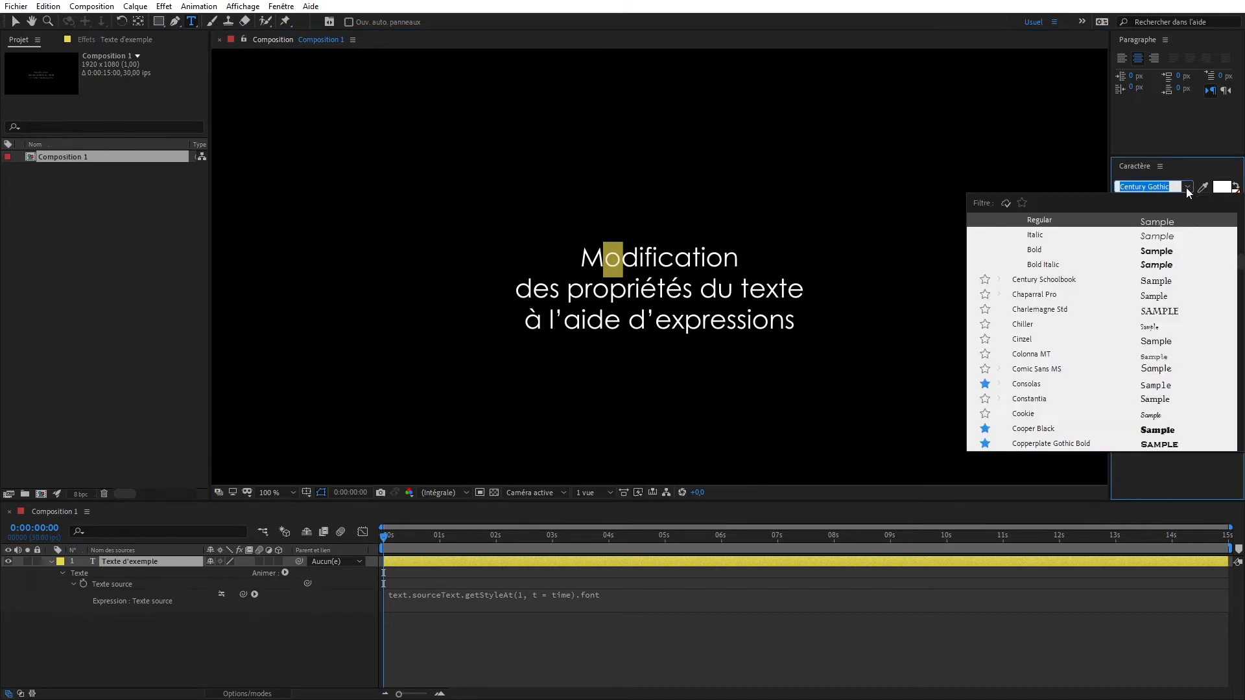
{"action": "scroll", "coordinate": [1110, 371], "scroll_direction": "up", "scroll_amount": 5}
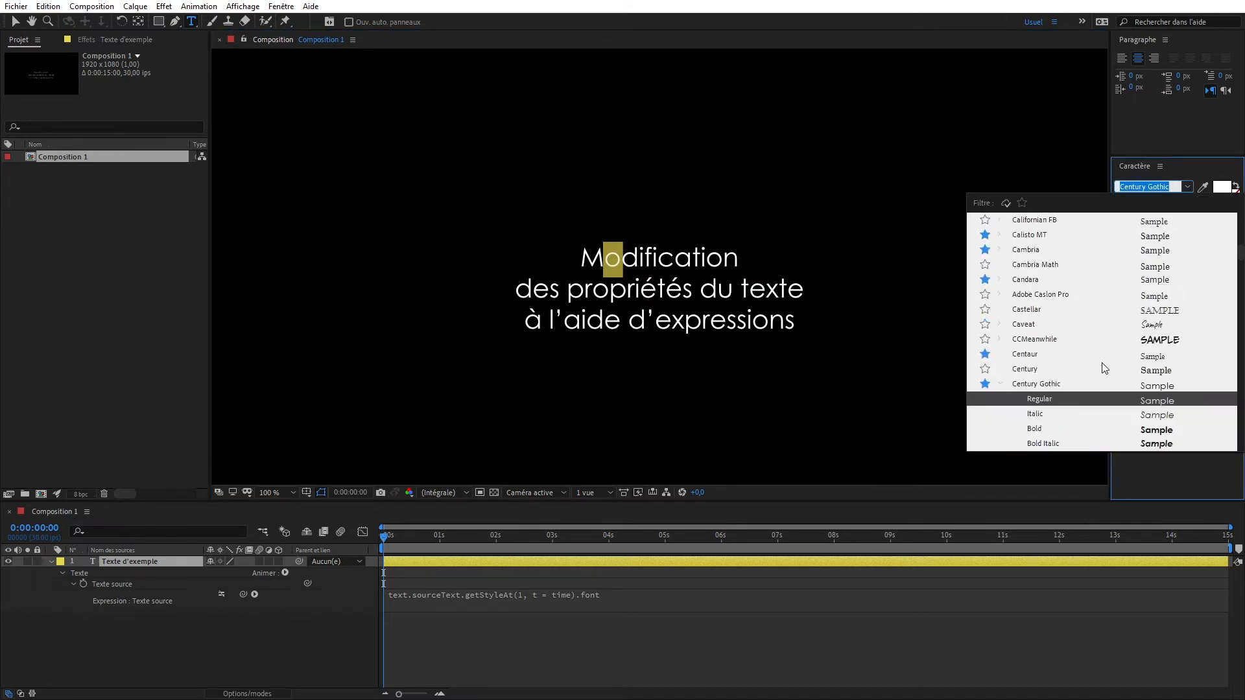
{"action": "scroll", "coordinate": [1104, 368], "scroll_direction": "up", "scroll_amount": 5}
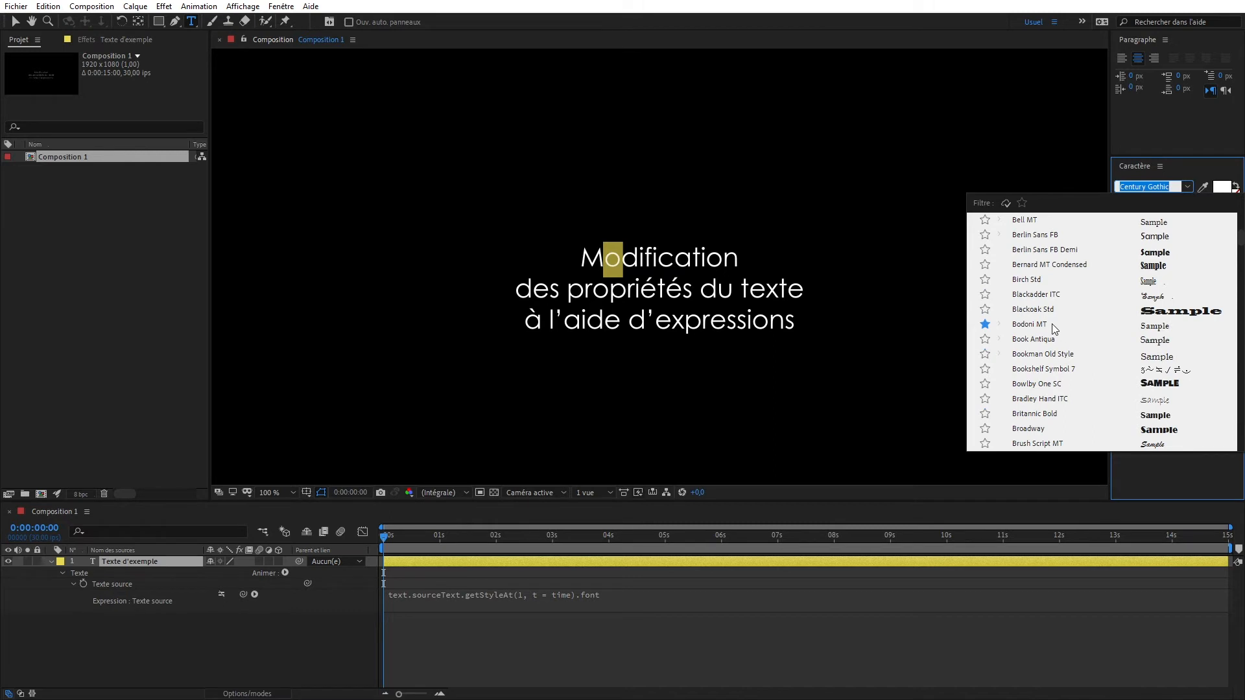
{"action": "left_click", "coordinate": [1051, 324]}
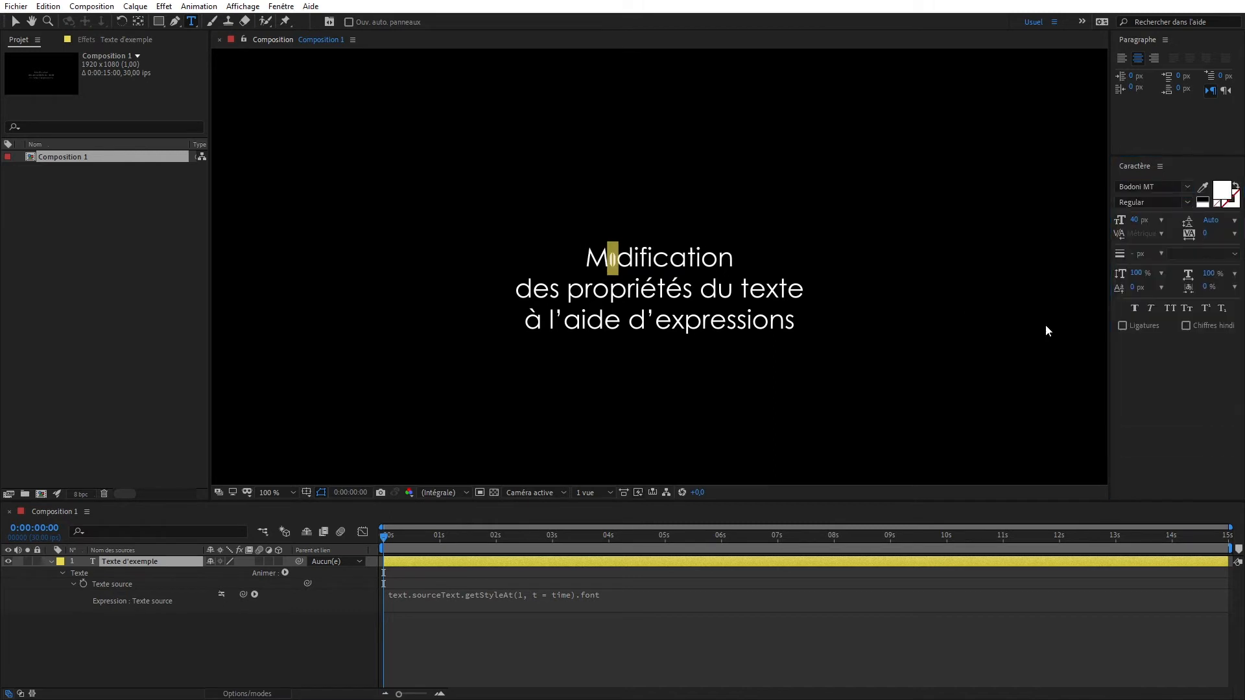
{"action": "left_click", "coordinate": [1191, 202]}
{"action": "left_click", "coordinate": [1143, 317]}
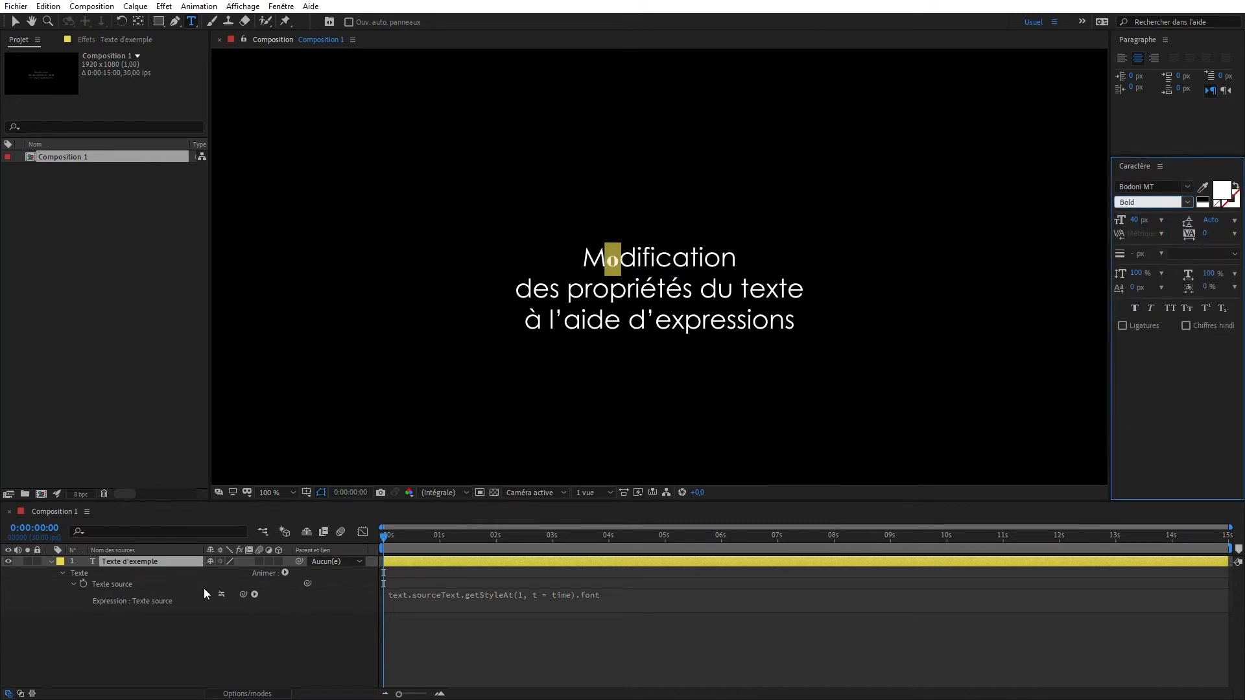
{"action": "left_click", "coordinate": [184, 635]}
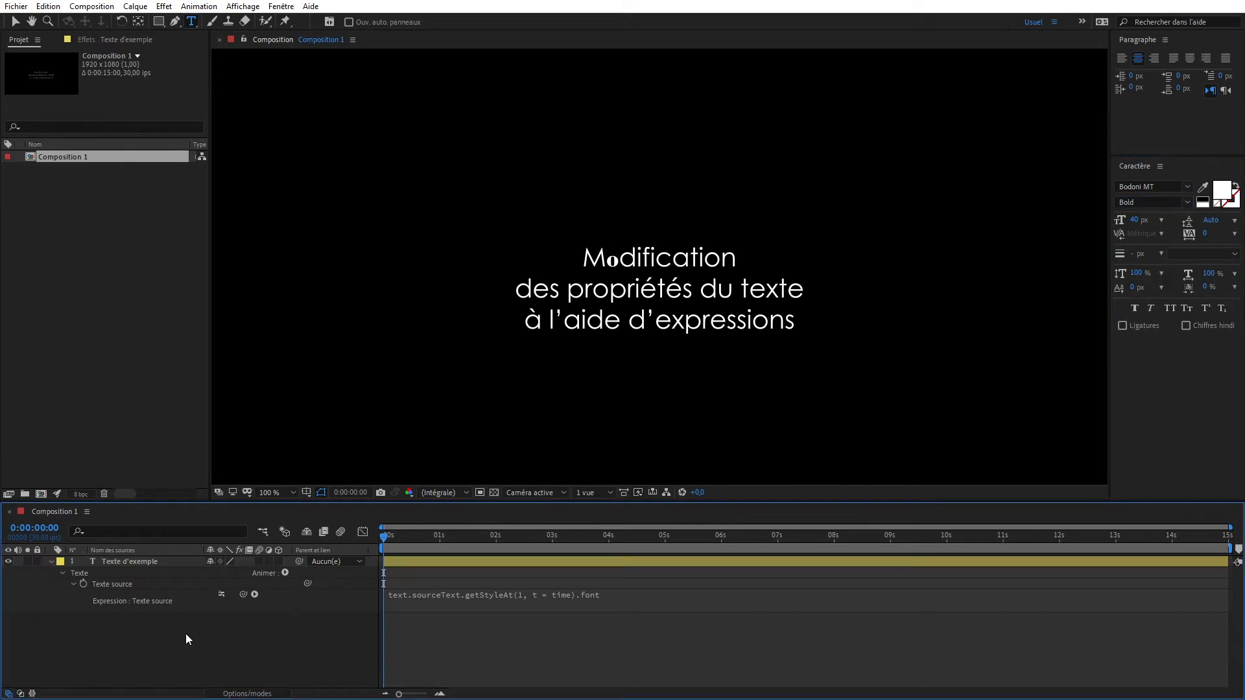
Step: Re-enable the Texte source expression and change the getStyleAt character index to 0
{"action": "left_click", "coordinate": [222, 595]}
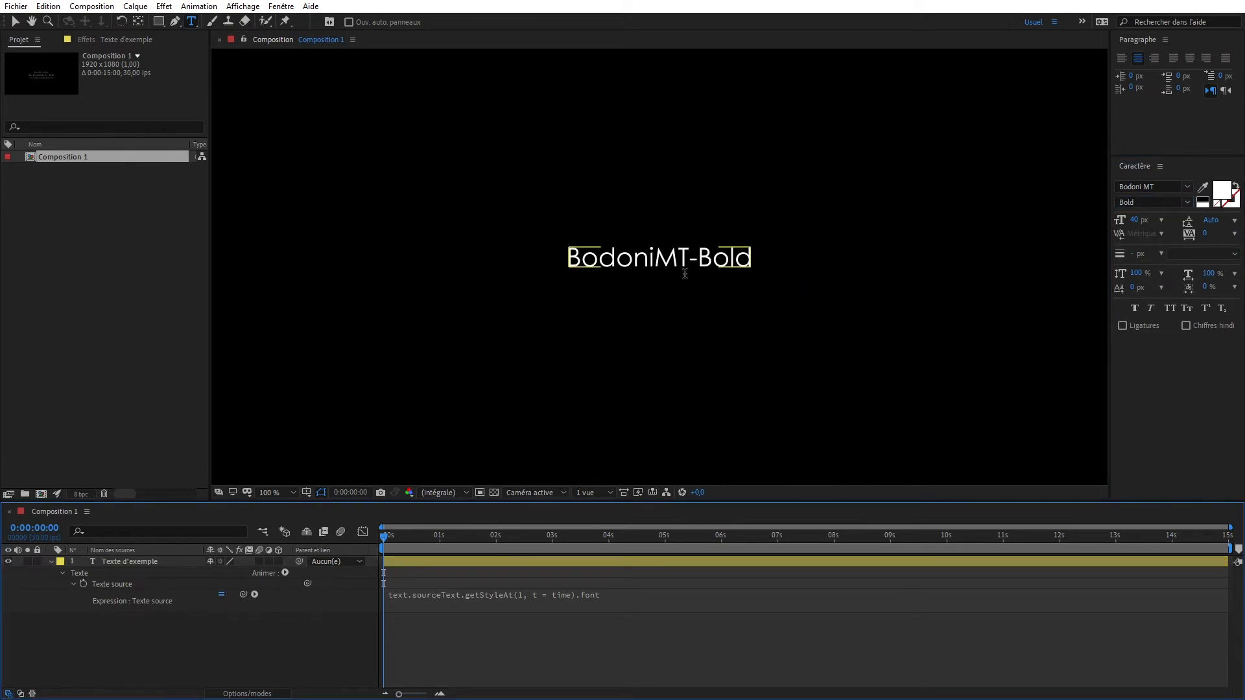
{"action": "left_click", "coordinate": [519, 594]}
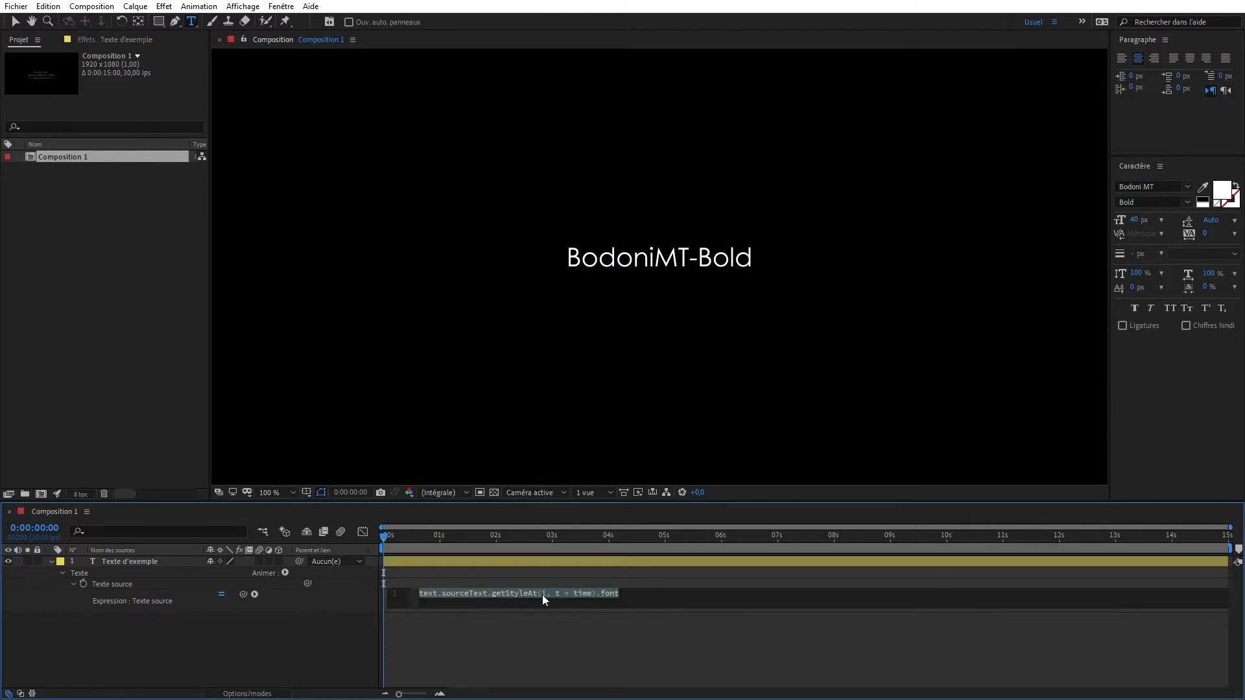
{"action": "left_click", "coordinate": [542, 592]}
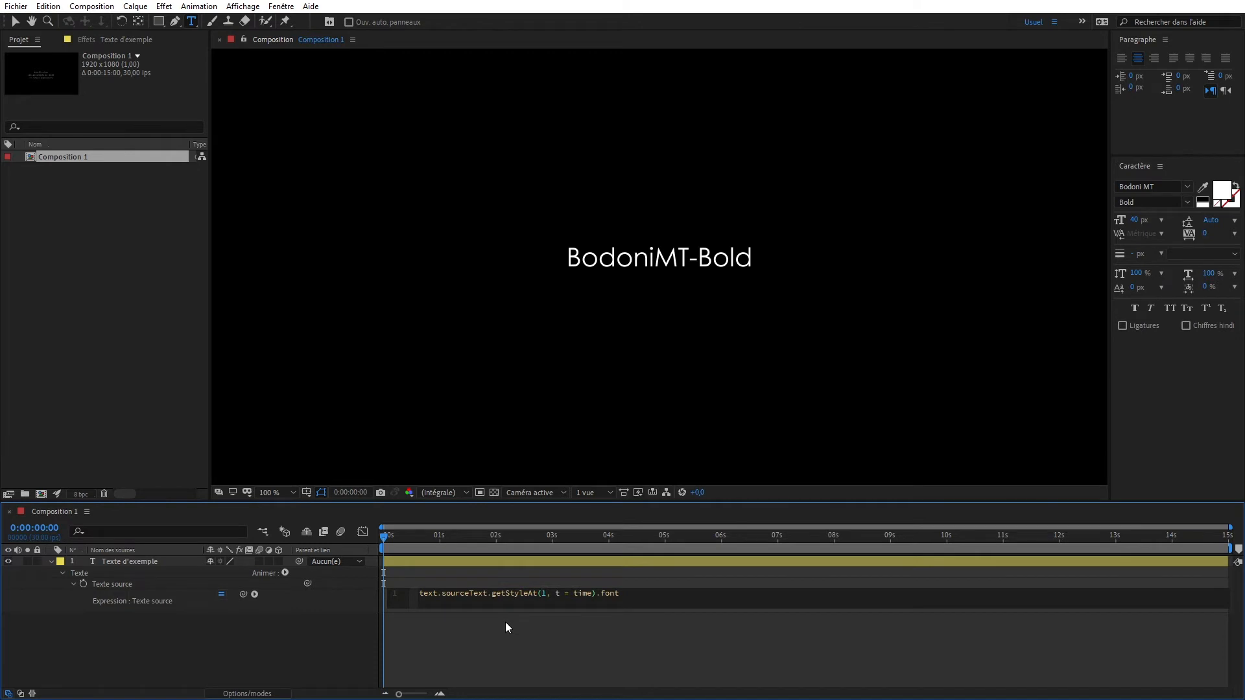
{"action": "key", "text": "Delete"}
{"action": "type", "text": "0"}
{"action": "left_click", "coordinate": [189, 640]}
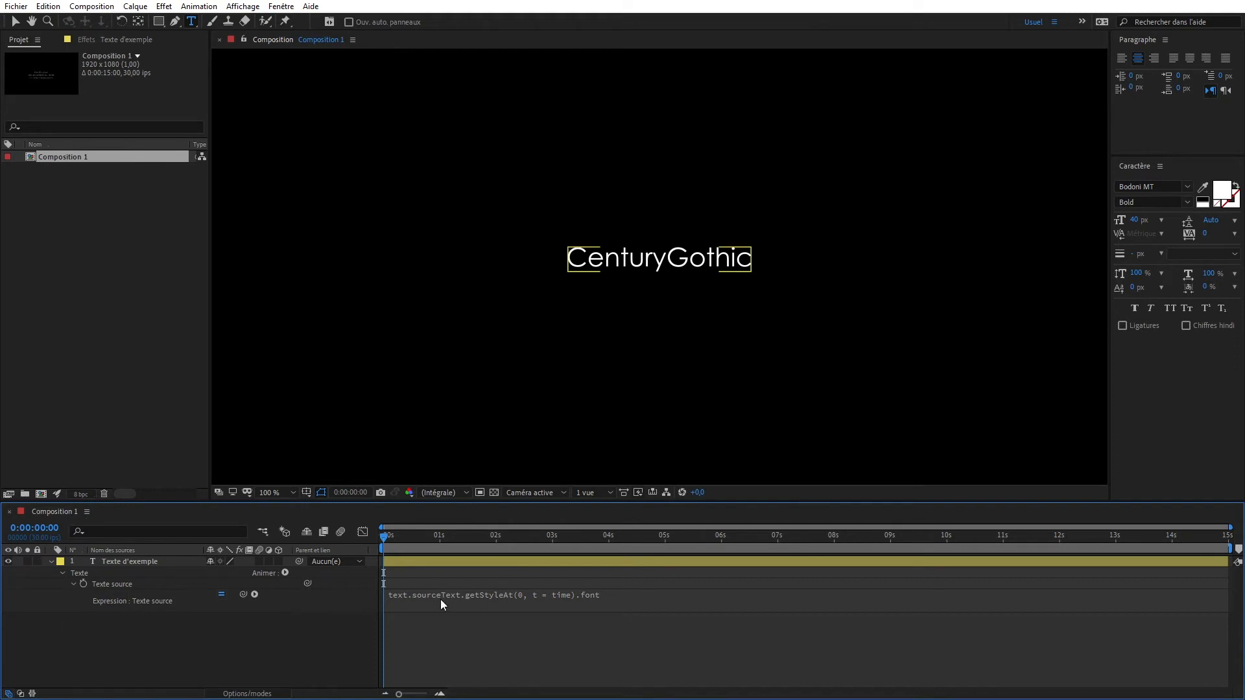
Step: Replace getStyleAt(0, t = time) with style so the expression reads text.sourceText.style.font, apply it and disable the expression
{"action": "left_click", "coordinate": [511, 596]}
{"action": "left_click", "coordinate": [494, 593]}
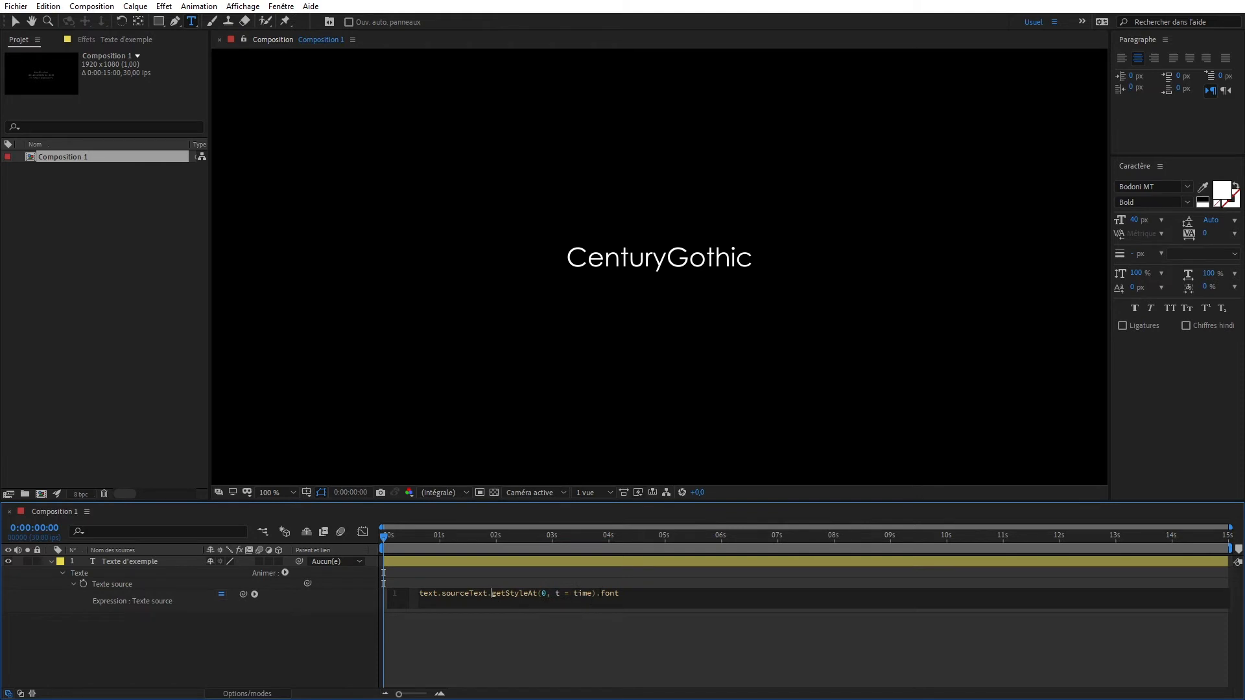
{"action": "left_click", "coordinate": [596, 592], "text": "shift"}
{"action": "type", "text": "sty"}
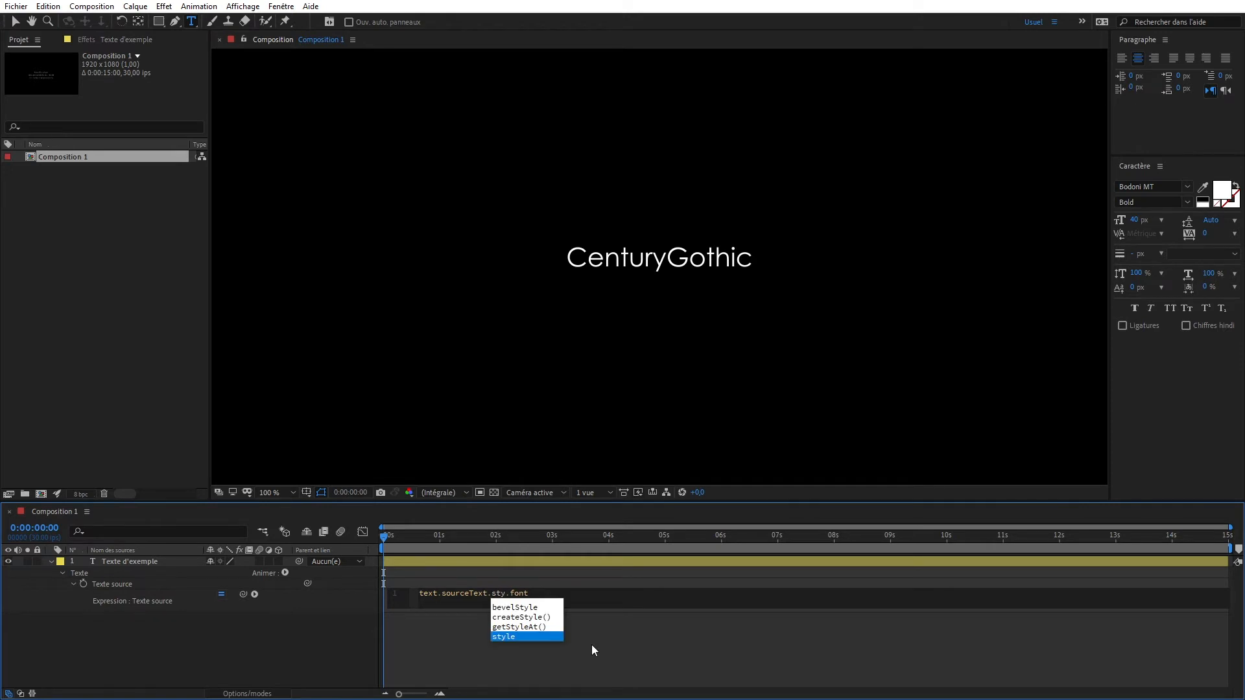
{"action": "key", "text": "Return"}
{"action": "left_click", "coordinate": [592, 645]}
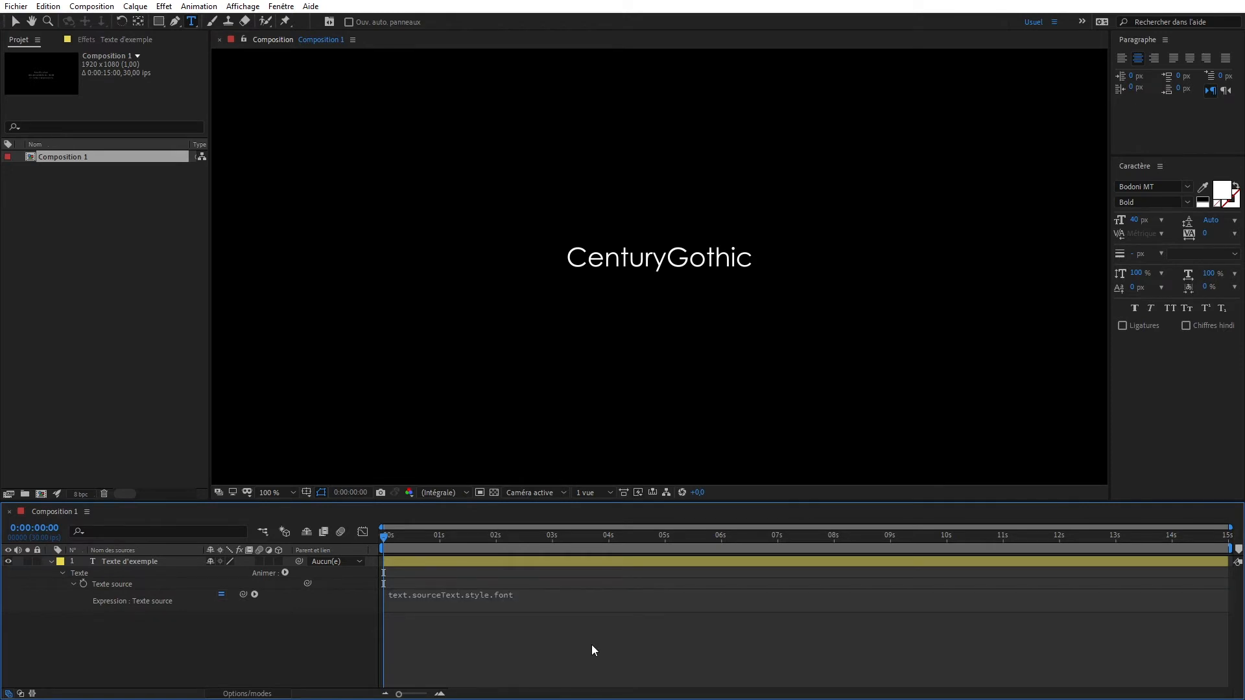
{"action": "left_click", "coordinate": [223, 592]}
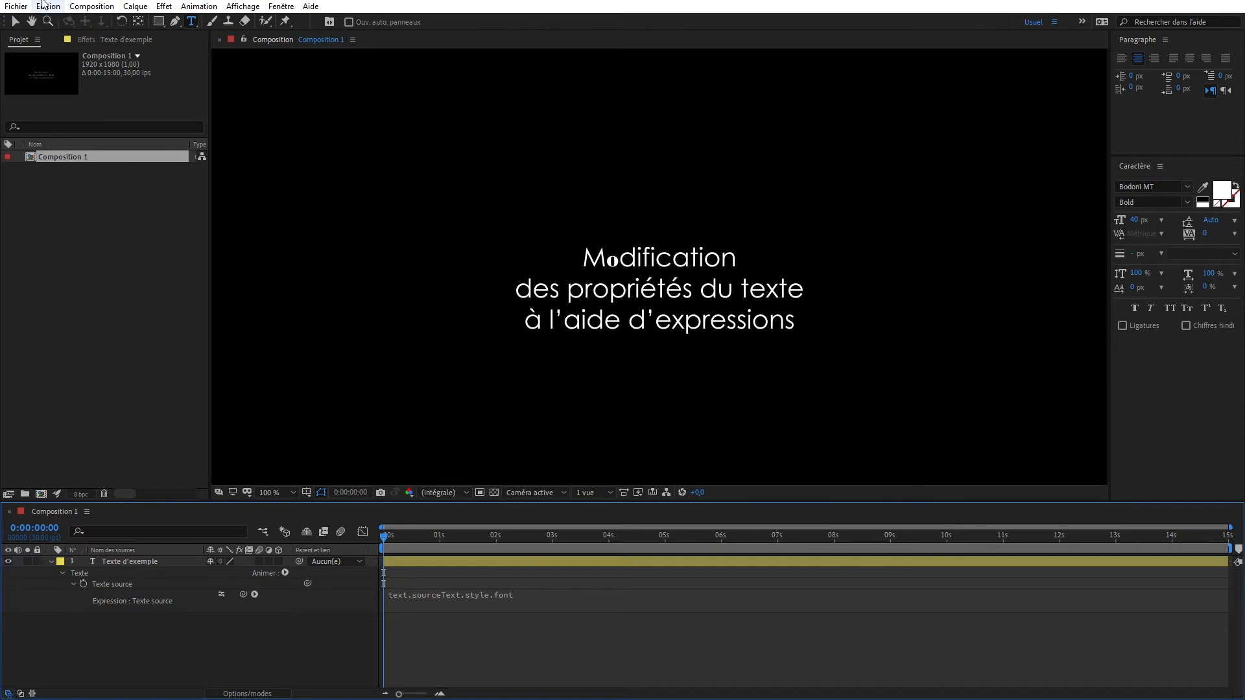
Step: Revert the project to its last saved version, discarding all modifications
{"action": "left_click", "coordinate": [16, 6]}
{"action": "left_click", "coordinate": [84, 168]}
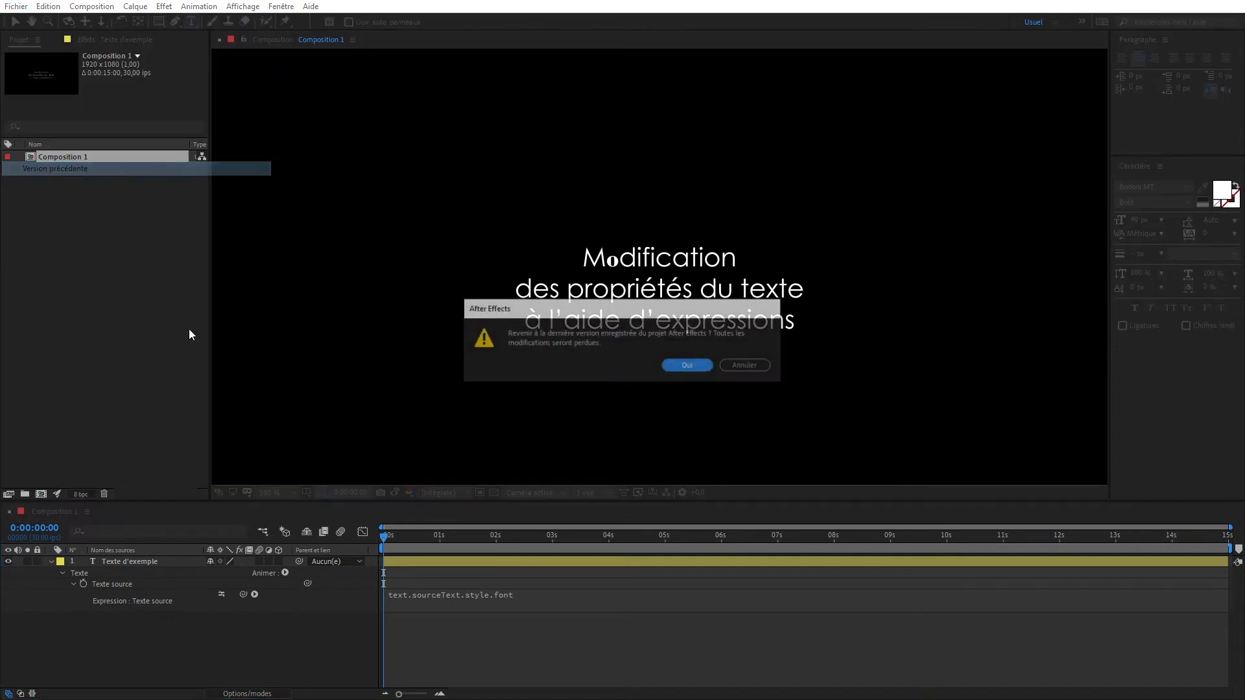
{"action": "left_click", "coordinate": [689, 367]}
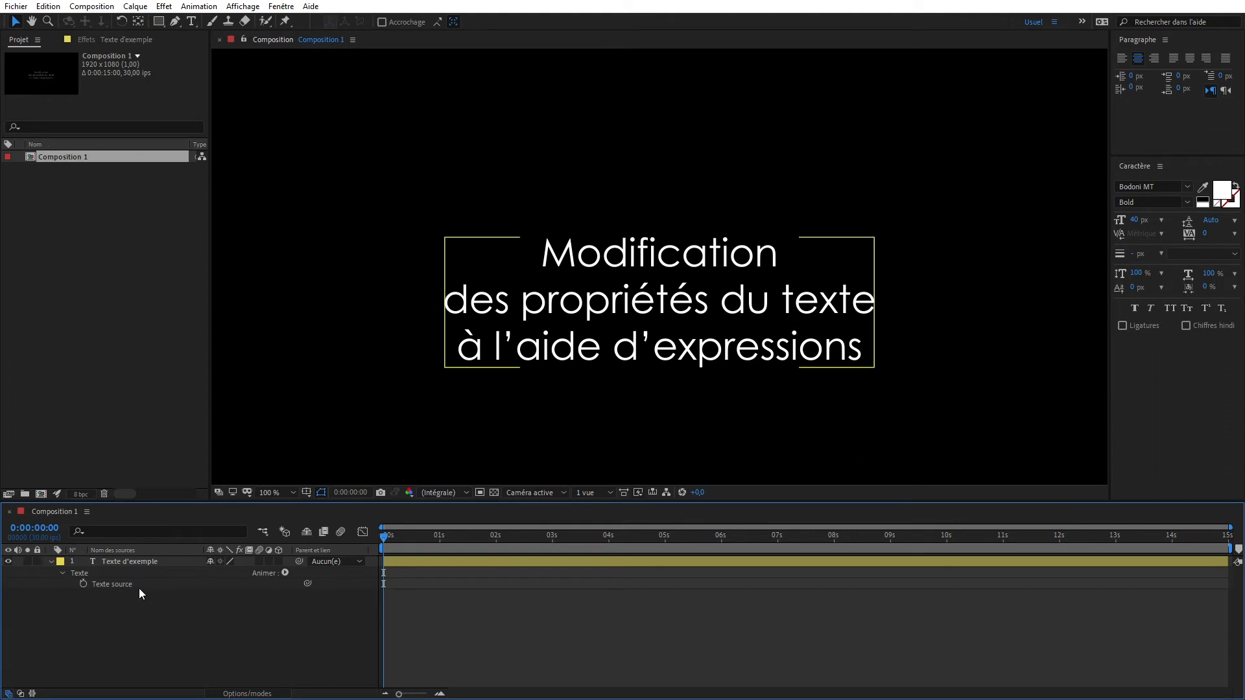
Step: Begin a Texte source expression reading text.sourceText. and examine the available style functions and text properties in the expression language reference
{"action": "left_click", "coordinate": [111, 575]}
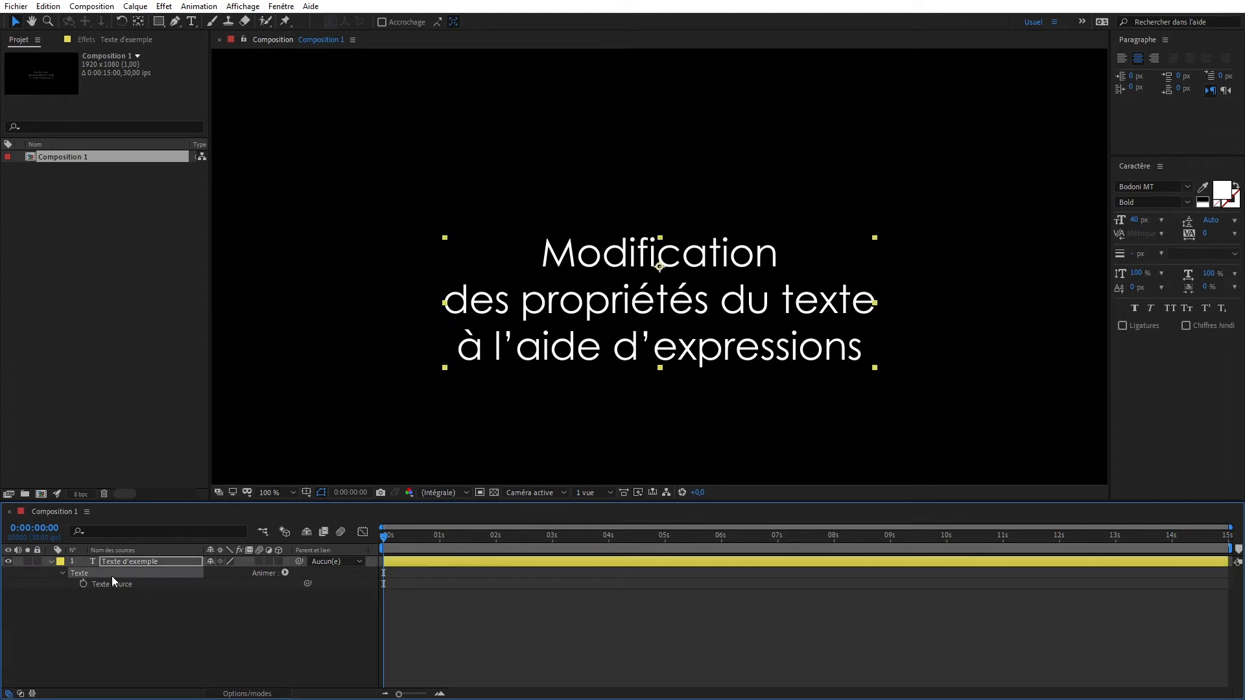
{"action": "left_click", "coordinate": [83, 584], "text": "alt"}
{"action": "left_click", "coordinate": [509, 595]}
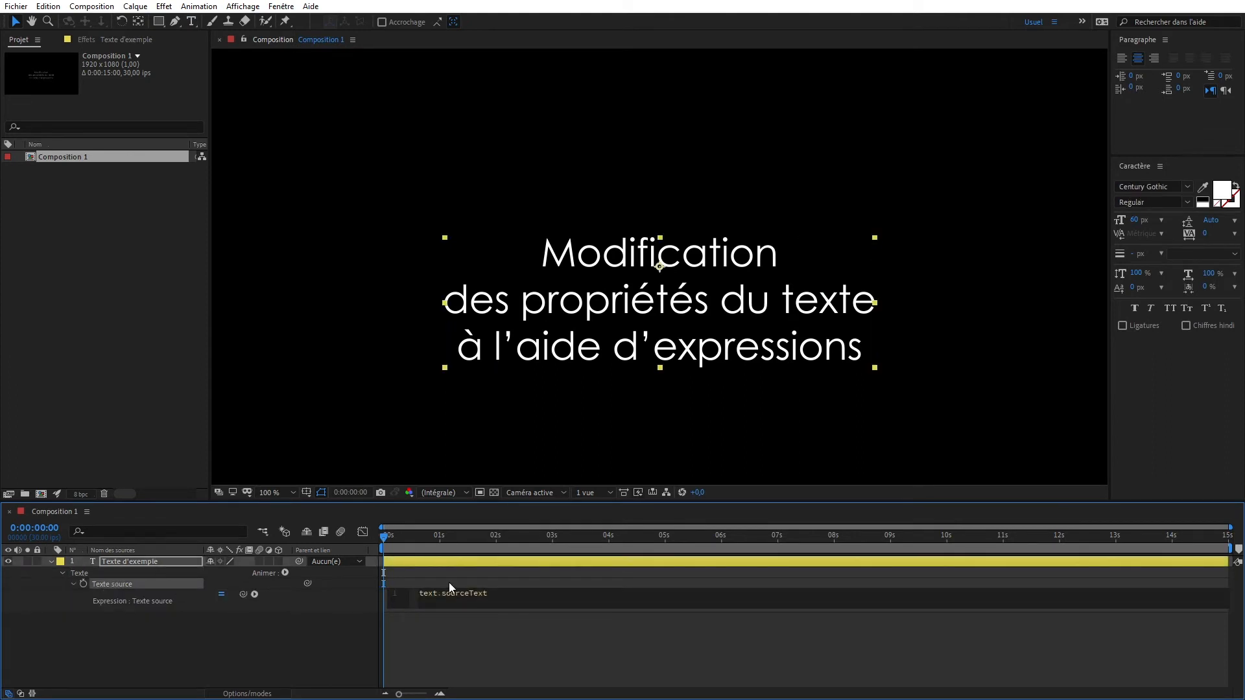
{"action": "left_click", "coordinate": [255, 594]}
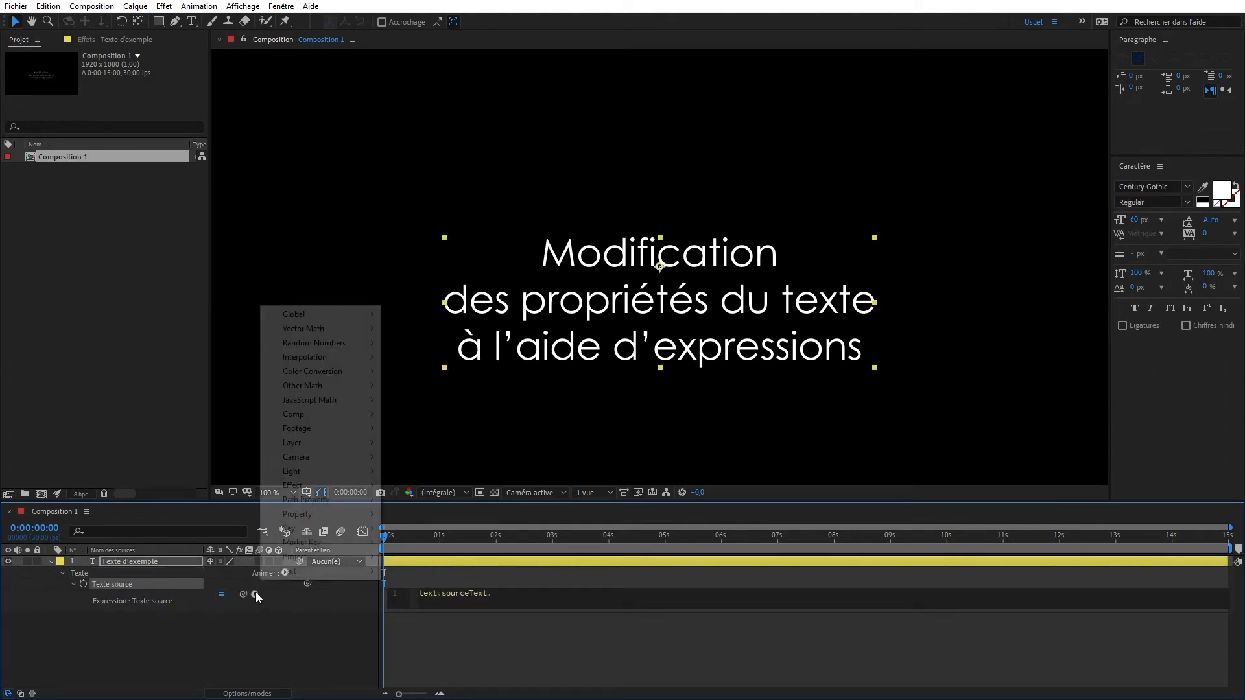
{"action": "mouse_move", "coordinate": [350, 571]}
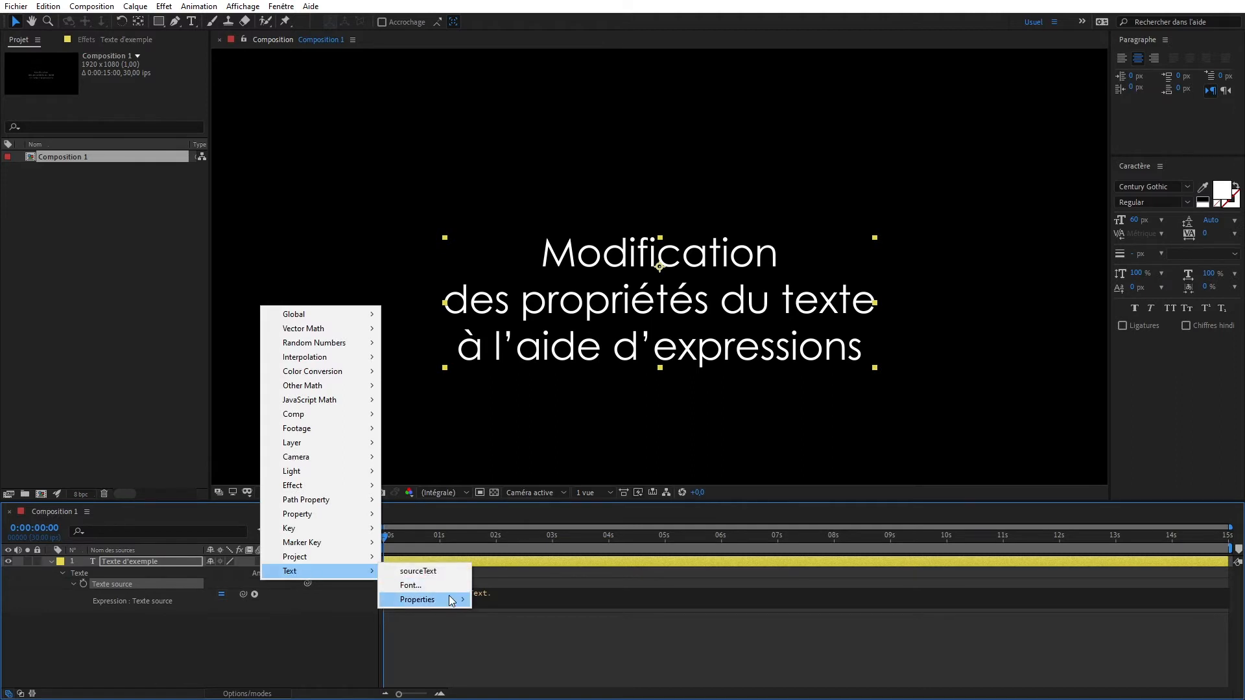
{"action": "mouse_move", "coordinate": [454, 599]}
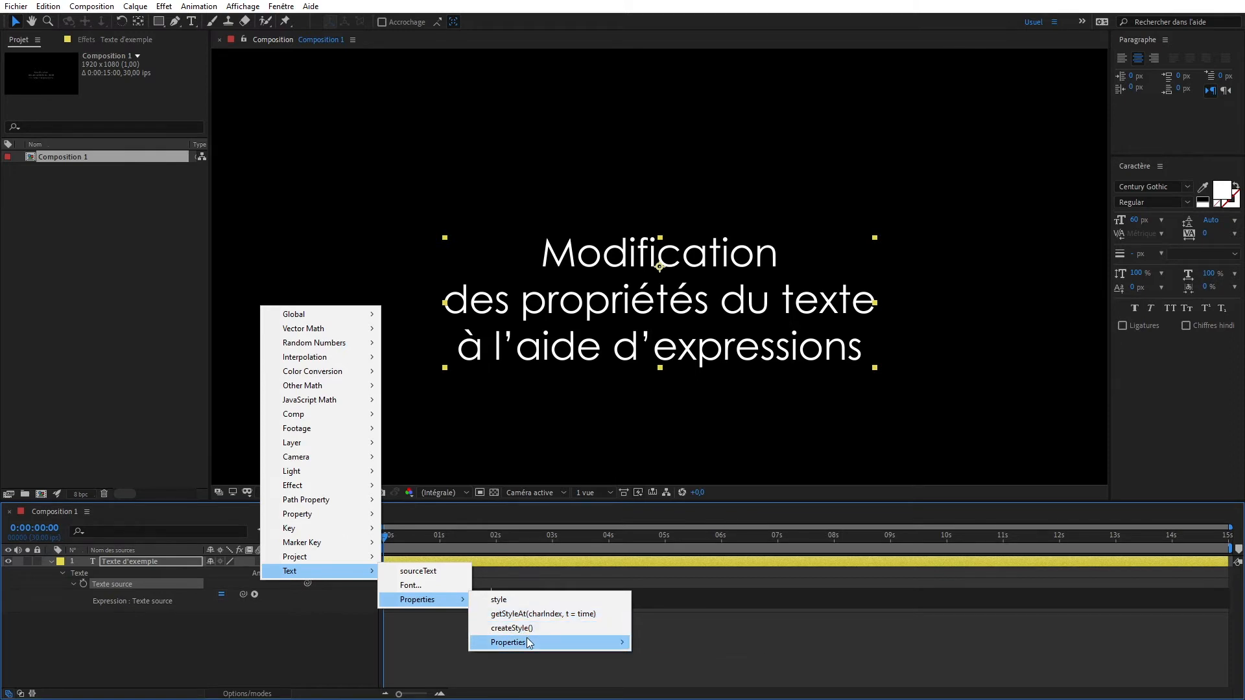
{"action": "mouse_move", "coordinate": [528, 640]}
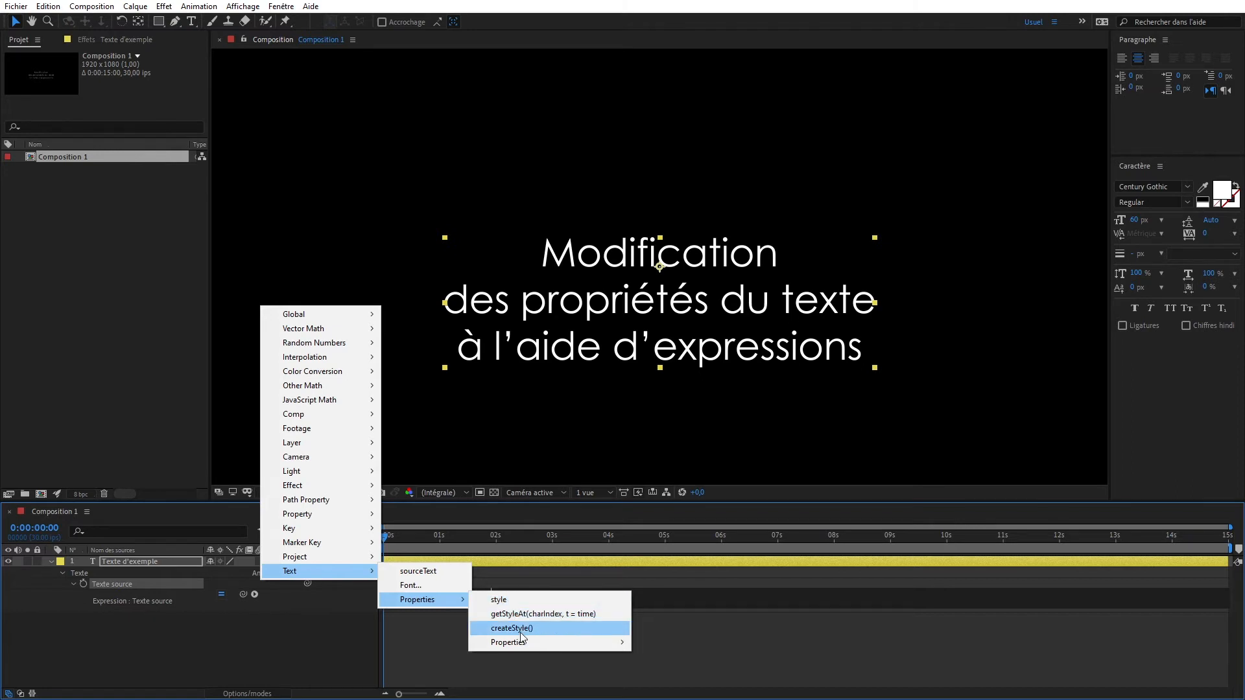
{"action": "mouse_move", "coordinate": [513, 642]}
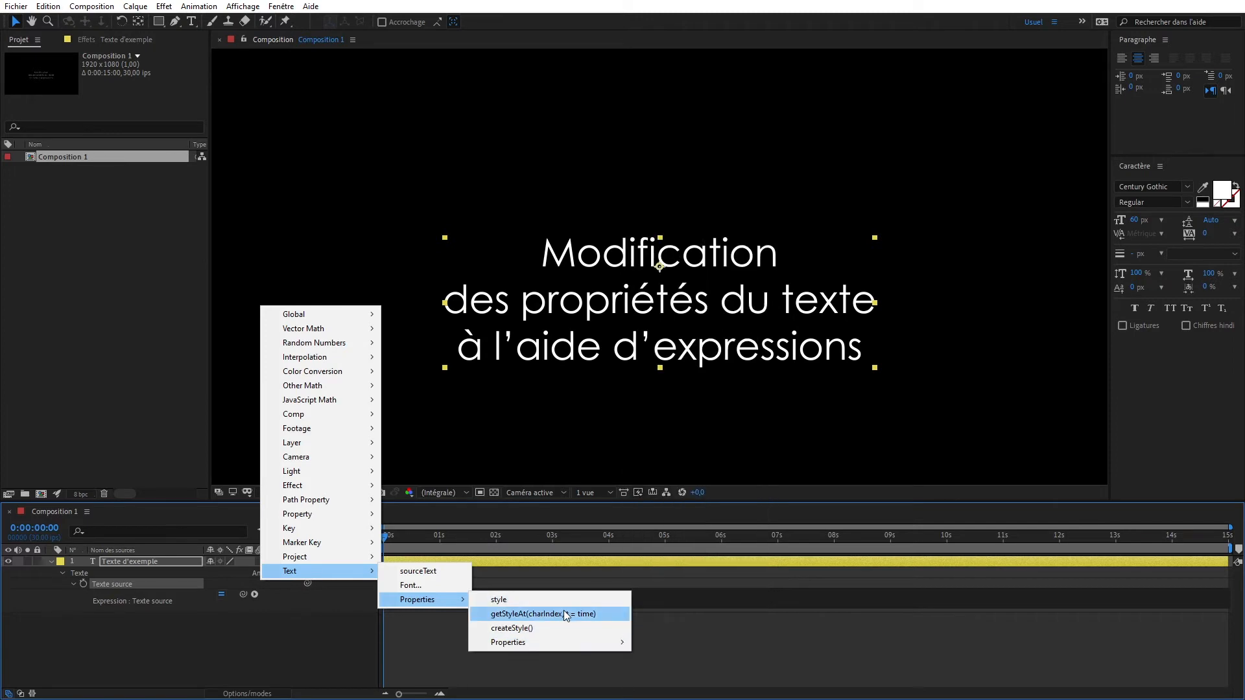
{"action": "mouse_move", "coordinate": [593, 642]}
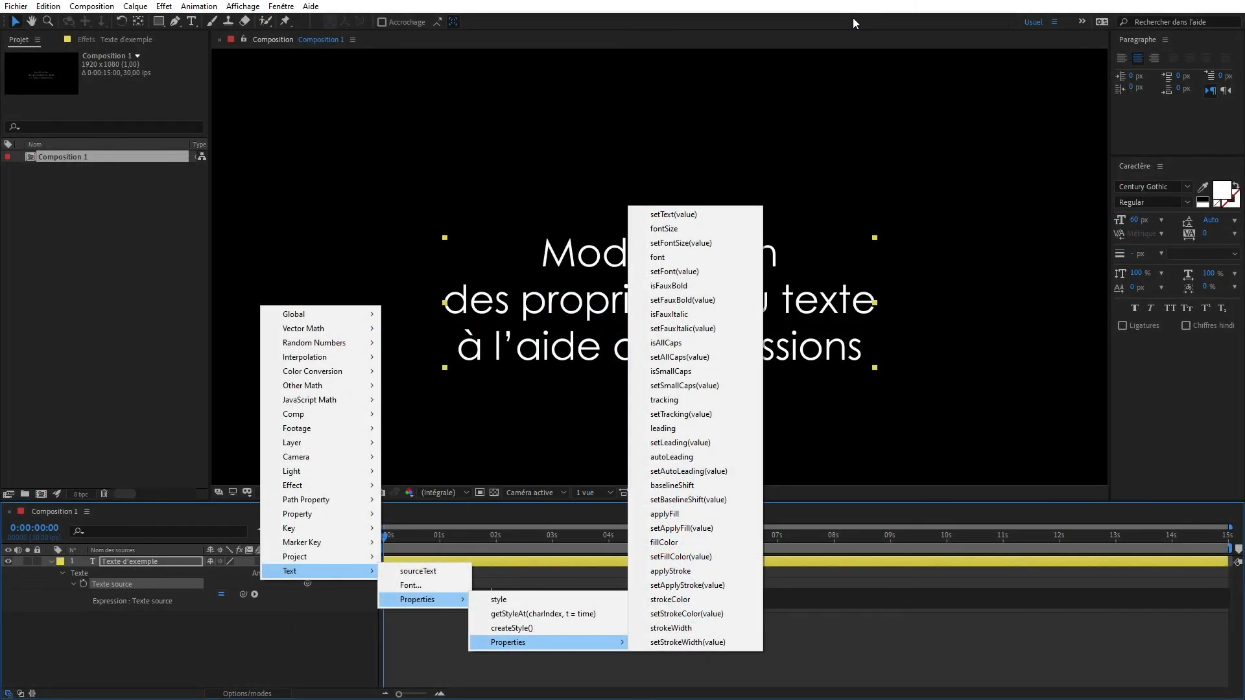
Step: Clear the unfinished expression on Texte source so that the property has no expression
{"action": "left_click", "coordinate": [852, 23]}
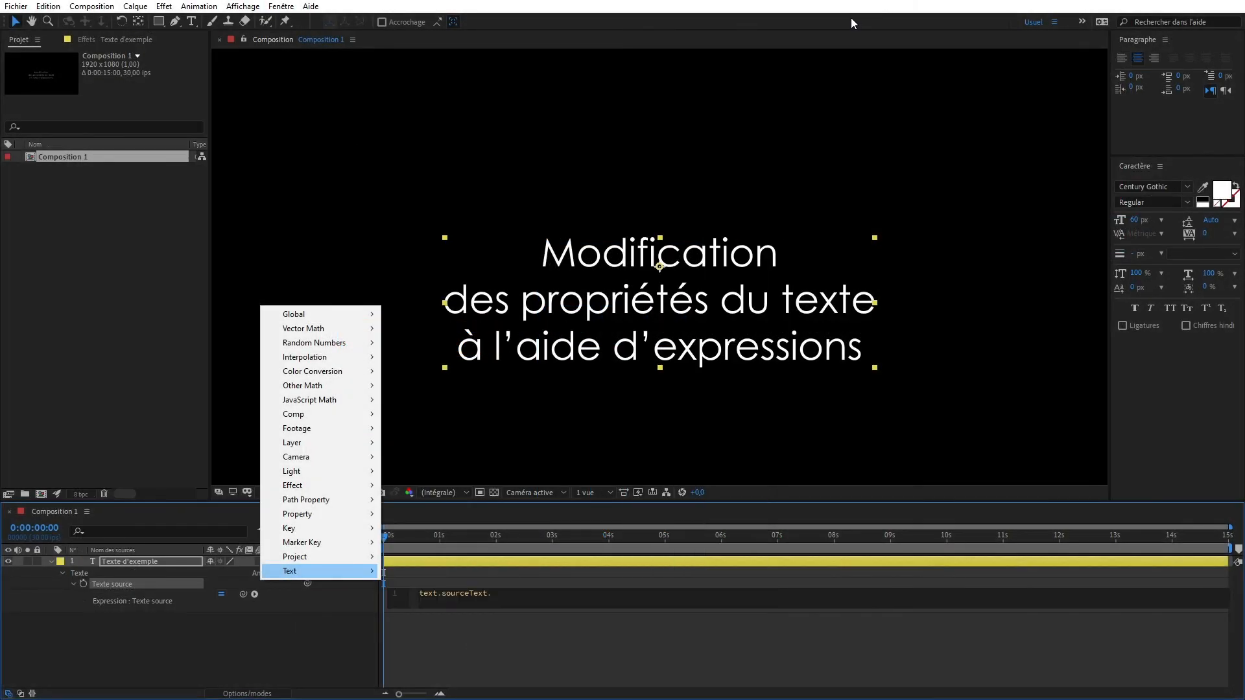
{"action": "left_click", "coordinate": [459, 592]}
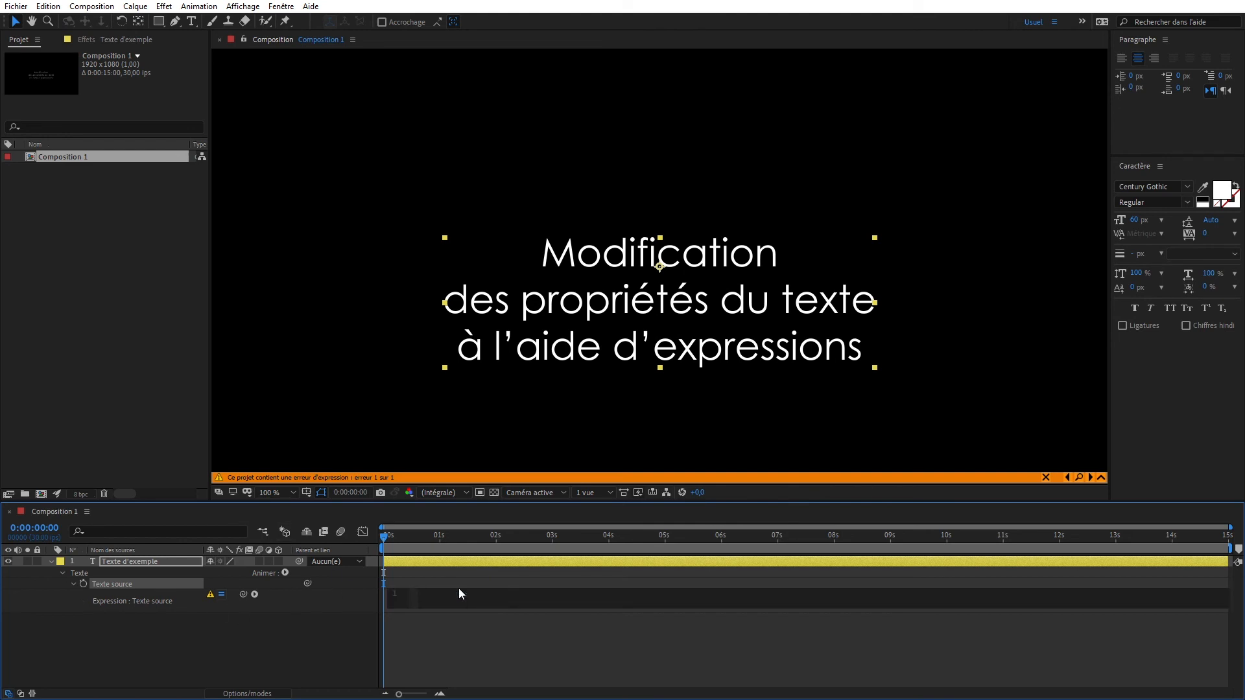
{"action": "key", "text": "KP_Enter"}
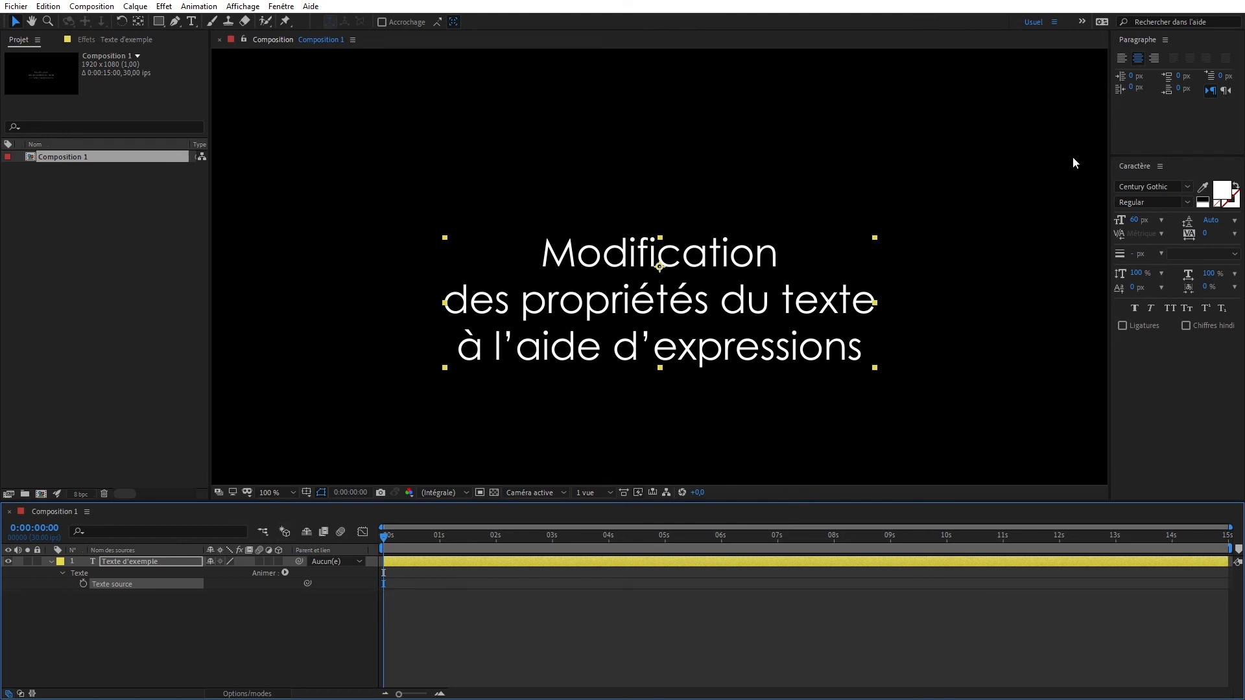
Step: Give the Texte d'exemple layer's text a white 0 px stroke and check its fill and stroke order setting
{"action": "left_click", "coordinate": [1137, 163]}
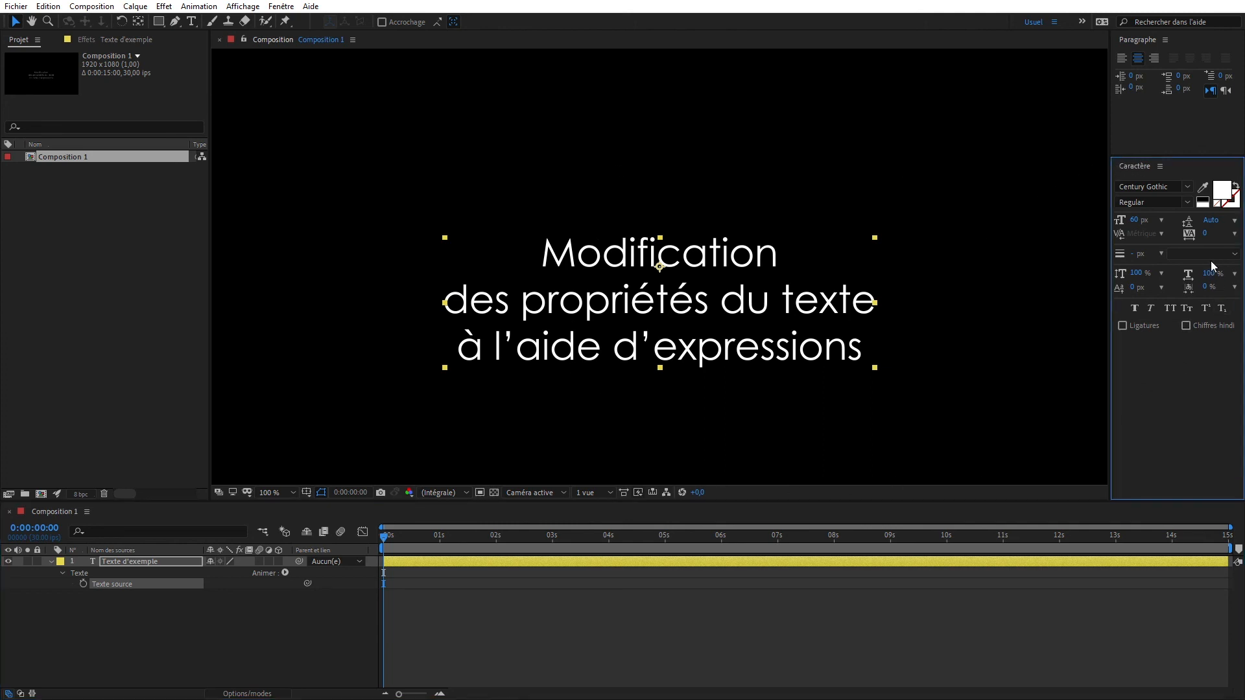
{"action": "left_click", "coordinate": [158, 562]}
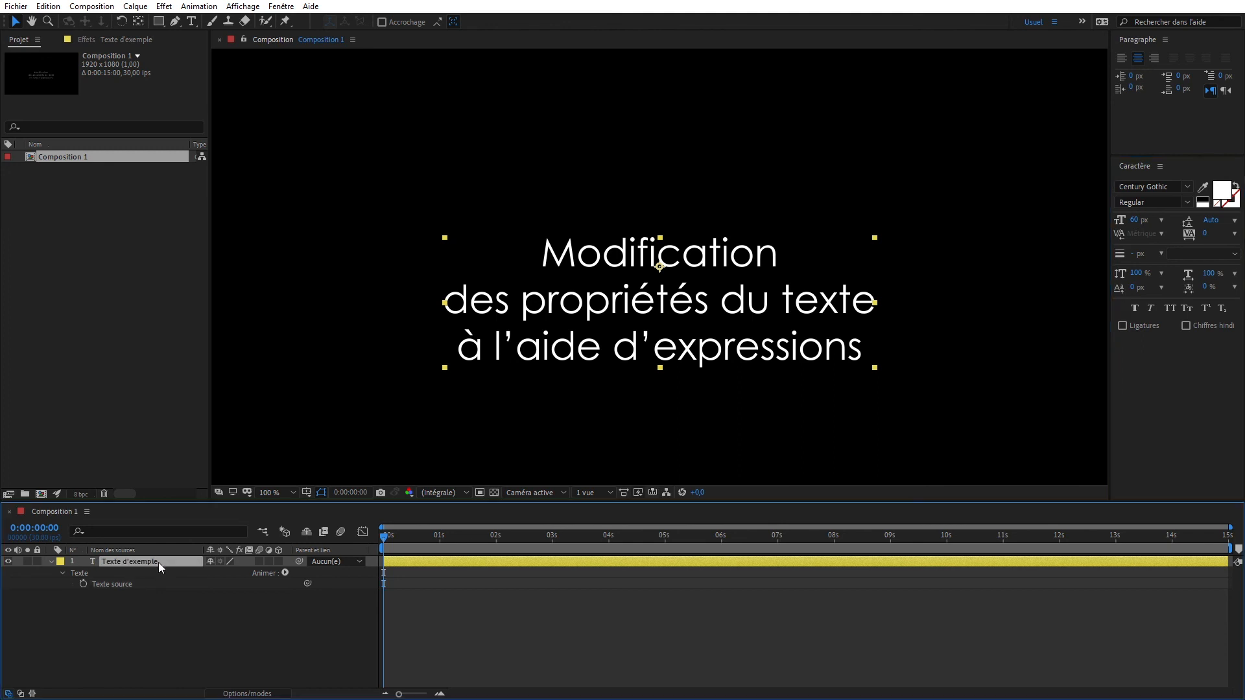
{"action": "left_click", "coordinate": [1221, 254]}
{"action": "left_click", "coordinate": [1196, 266]}
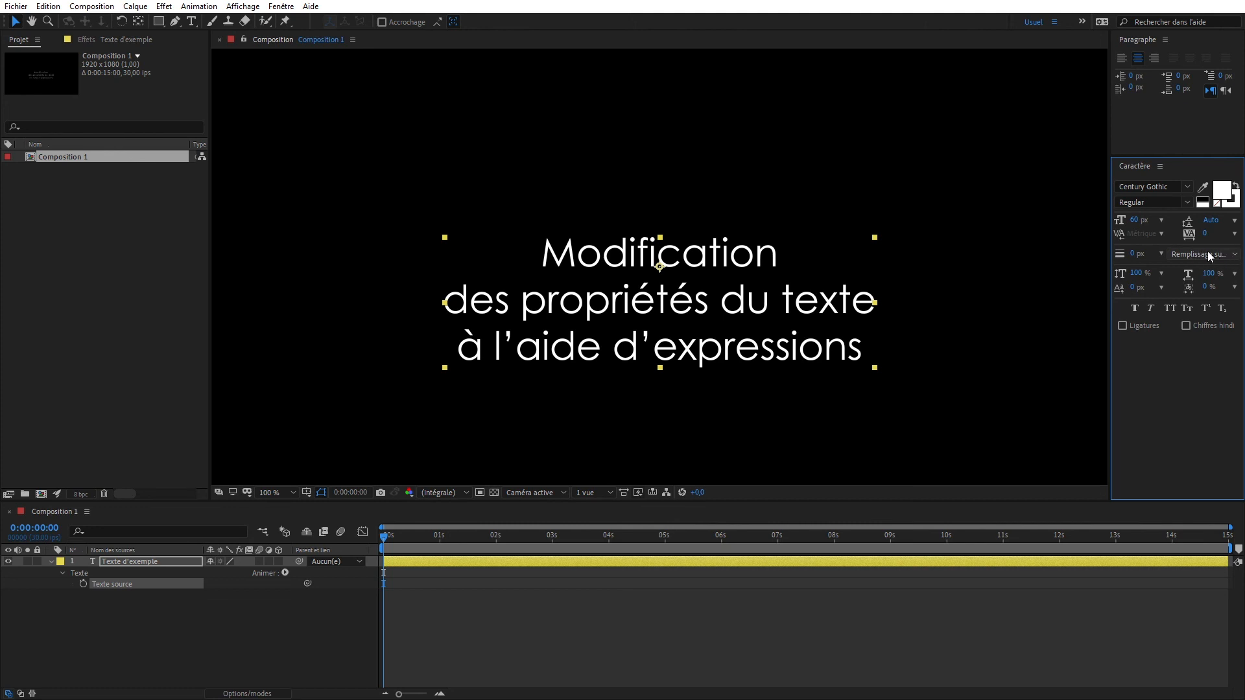
Step: Reveal the text's Autres options and link Texte source to the Fond et contour property by expression
{"action": "left_click", "coordinate": [62, 572]}
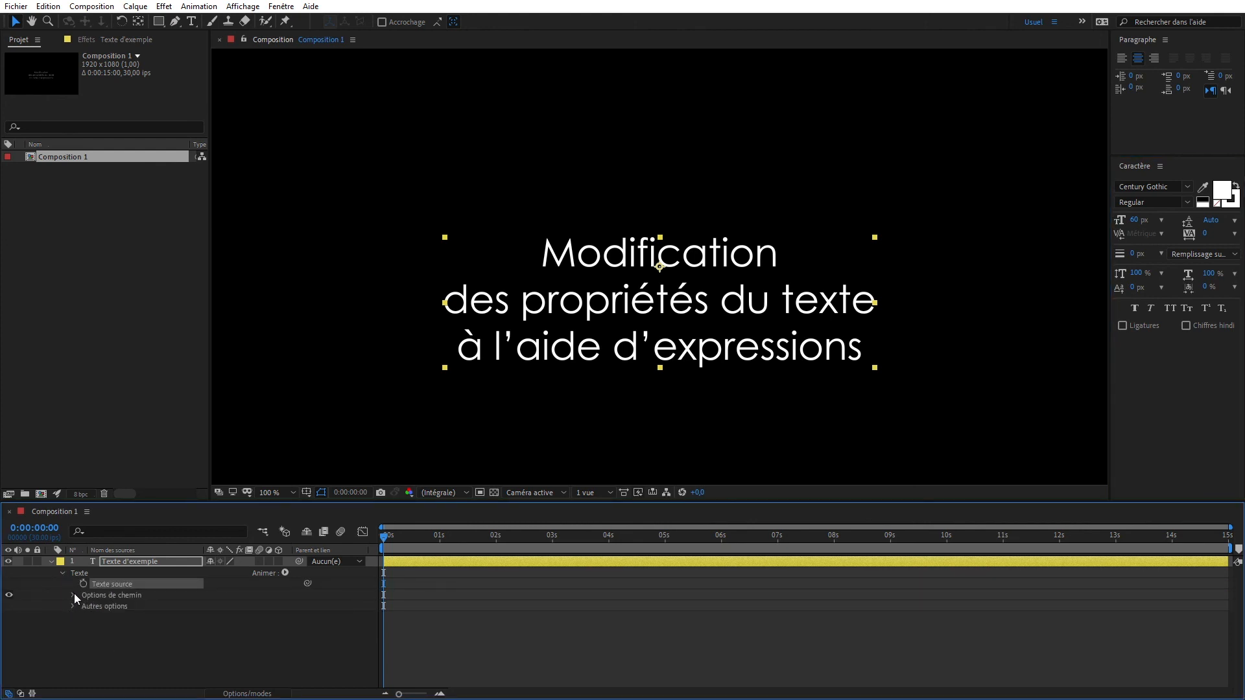
{"action": "left_click", "coordinate": [73, 595]}
{"action": "left_click", "coordinate": [71, 594]}
{"action": "left_click", "coordinate": [71, 605]}
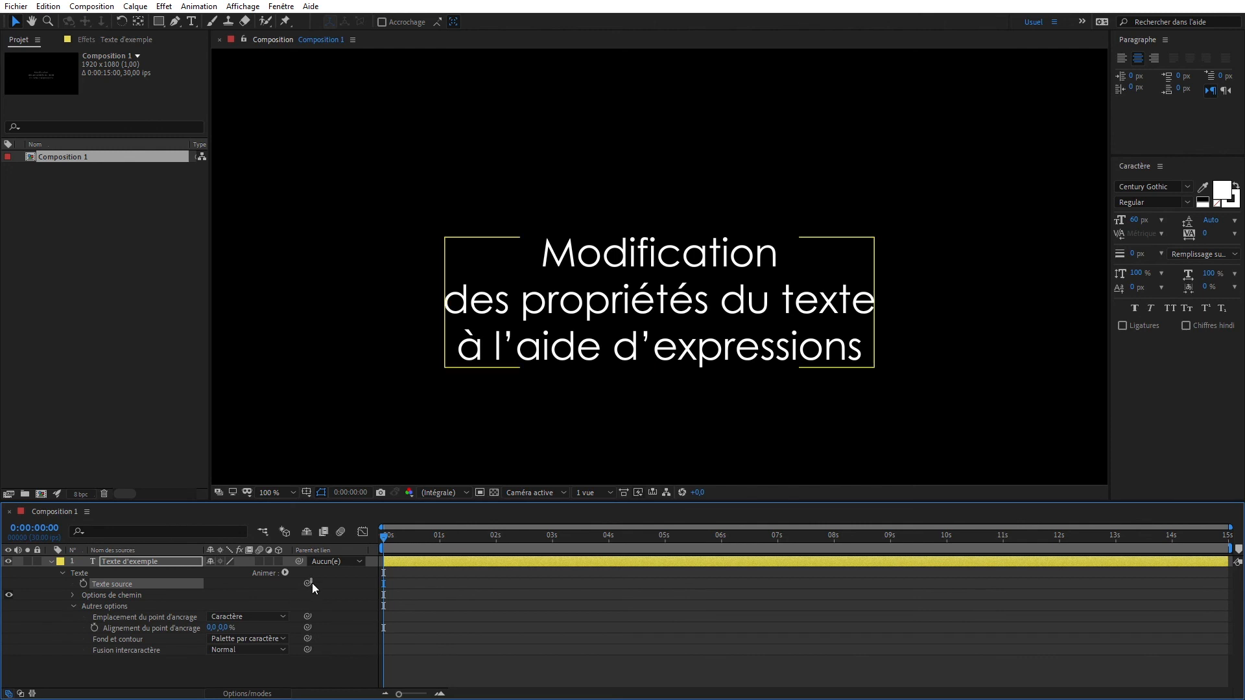
{"action": "left_click_drag", "start_coordinate": [308, 583], "coordinate": [138, 648]}
{"action": "left_click", "coordinate": [194, 681]}
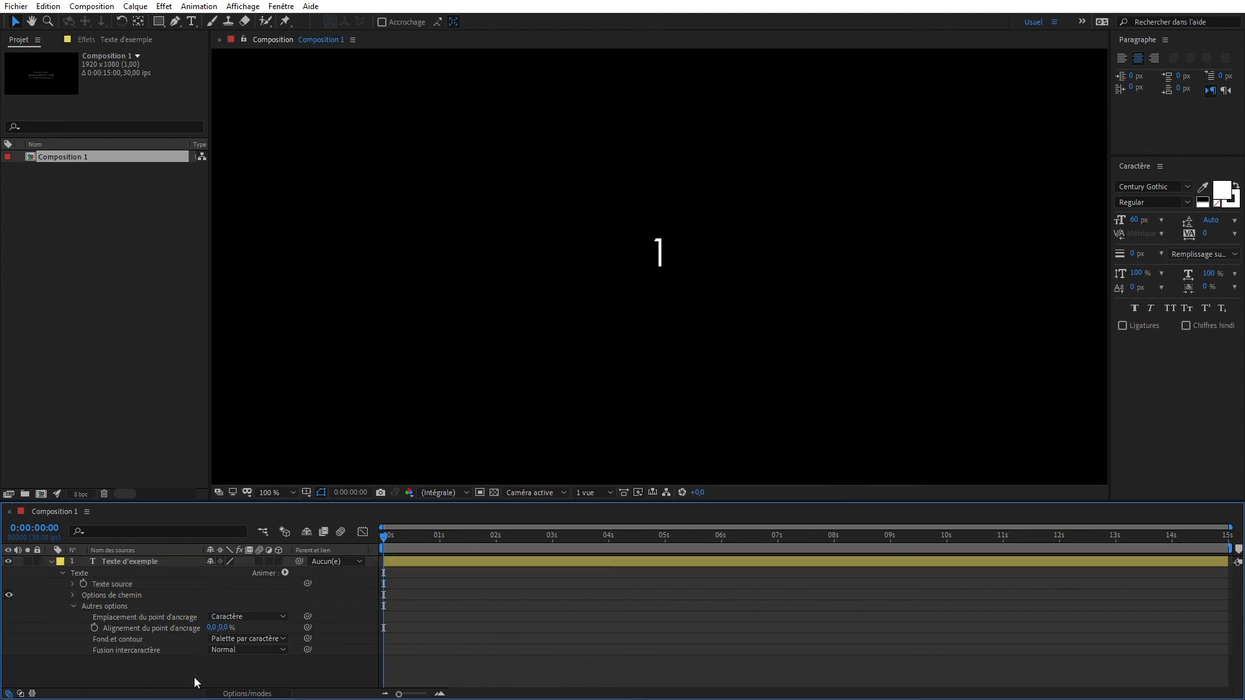
Step: Switch Fond et contour to Fonds sur contours, and finally to Contours sur fonds
{"action": "left_click", "coordinate": [278, 639]}
{"action": "left_click", "coordinate": [266, 664]}
{"action": "left_click", "coordinate": [263, 641]}
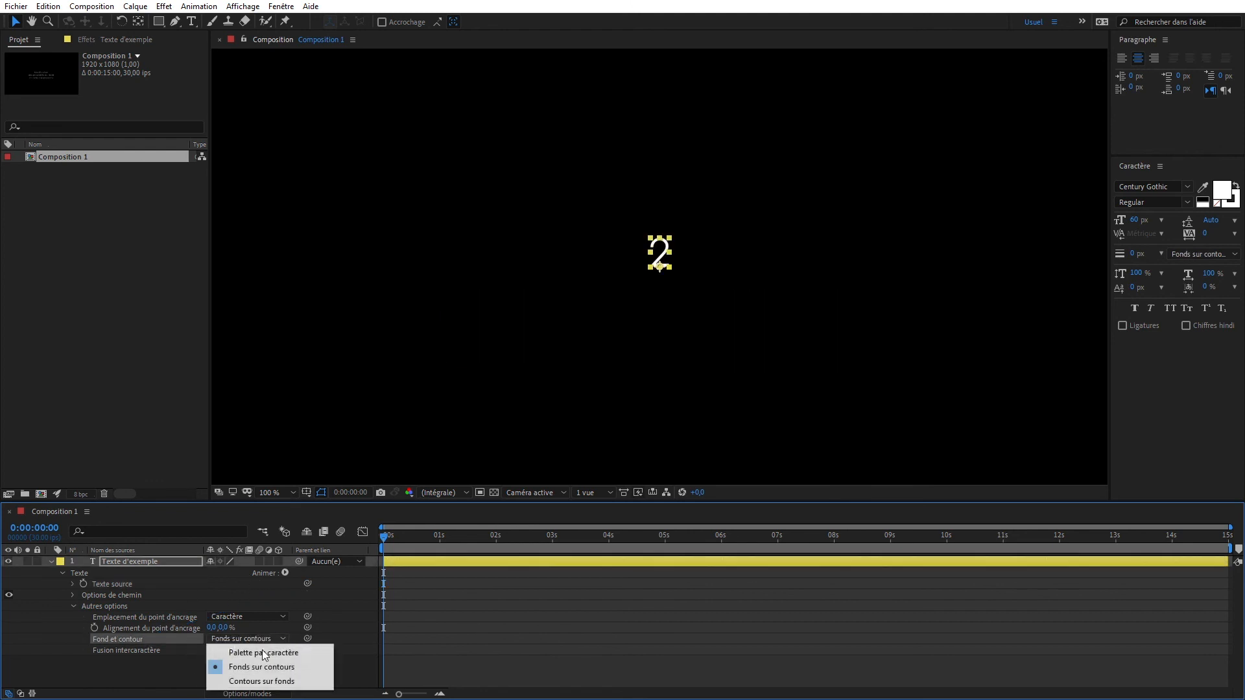
{"action": "left_click", "coordinate": [261, 682]}
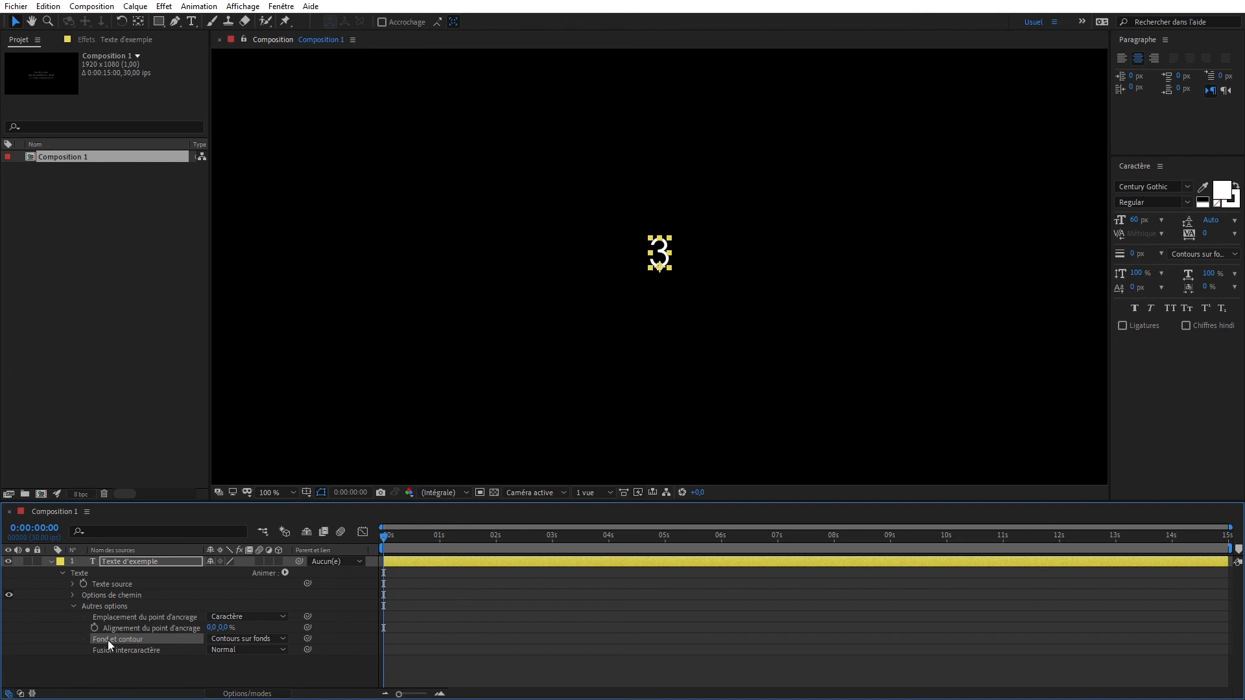
{"action": "left_click", "coordinate": [114, 594]}
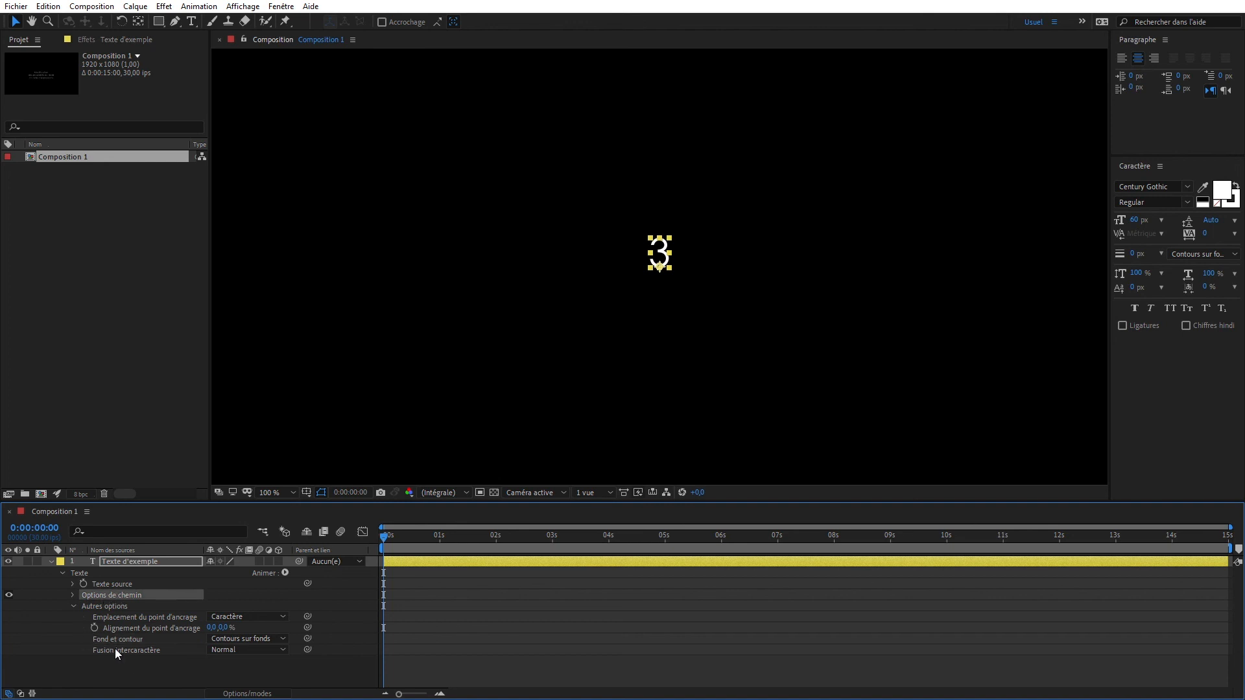
Step: Restore the last saved version of the project, discarding the stroke, Fond et contour and expression changes
{"action": "left_click", "coordinate": [17, 6]}
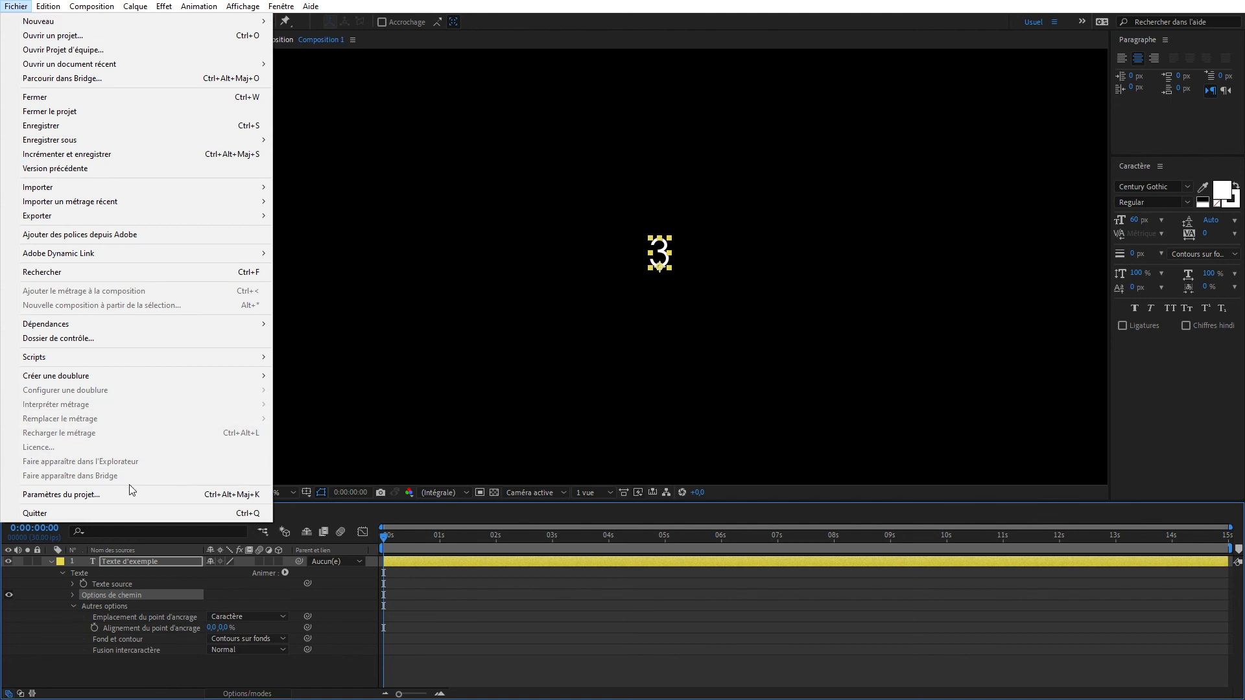
{"action": "left_click", "coordinate": [99, 168]}
{"action": "left_click", "coordinate": [688, 365]}
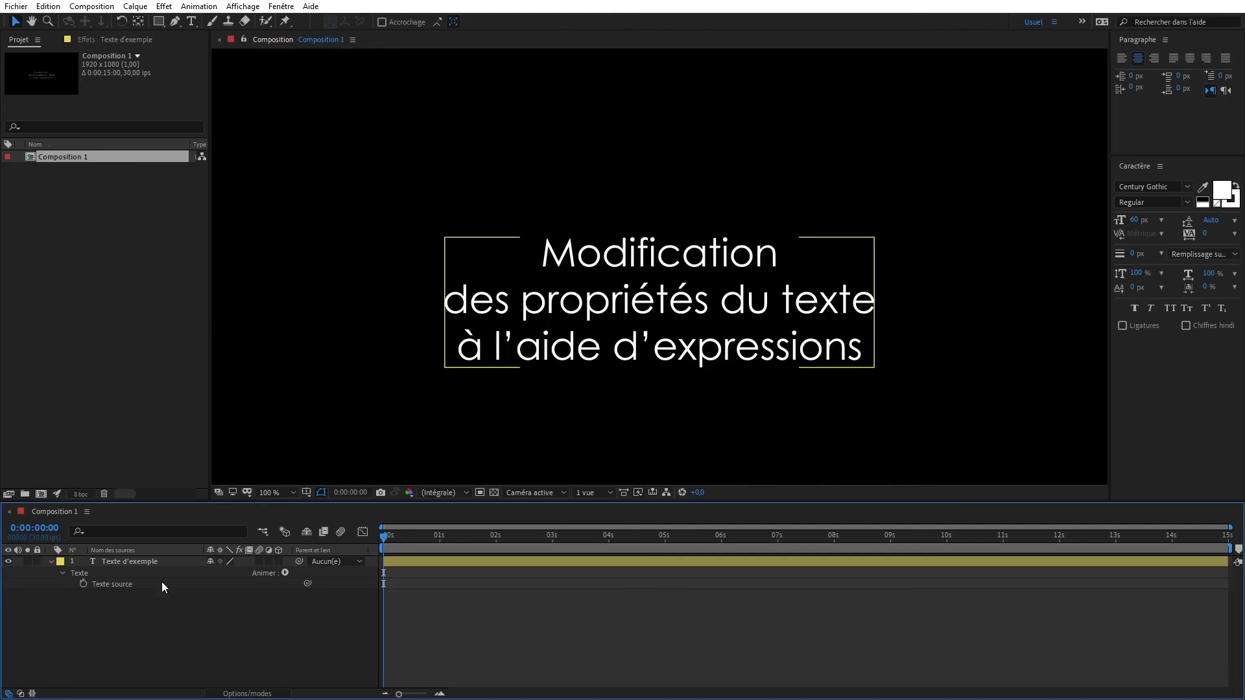
Step: Examine the Sommet de ligne choices in the character options for Texte d'exemple, and bring the paragraph settings into focus
{"action": "left_click", "coordinate": [150, 565]}
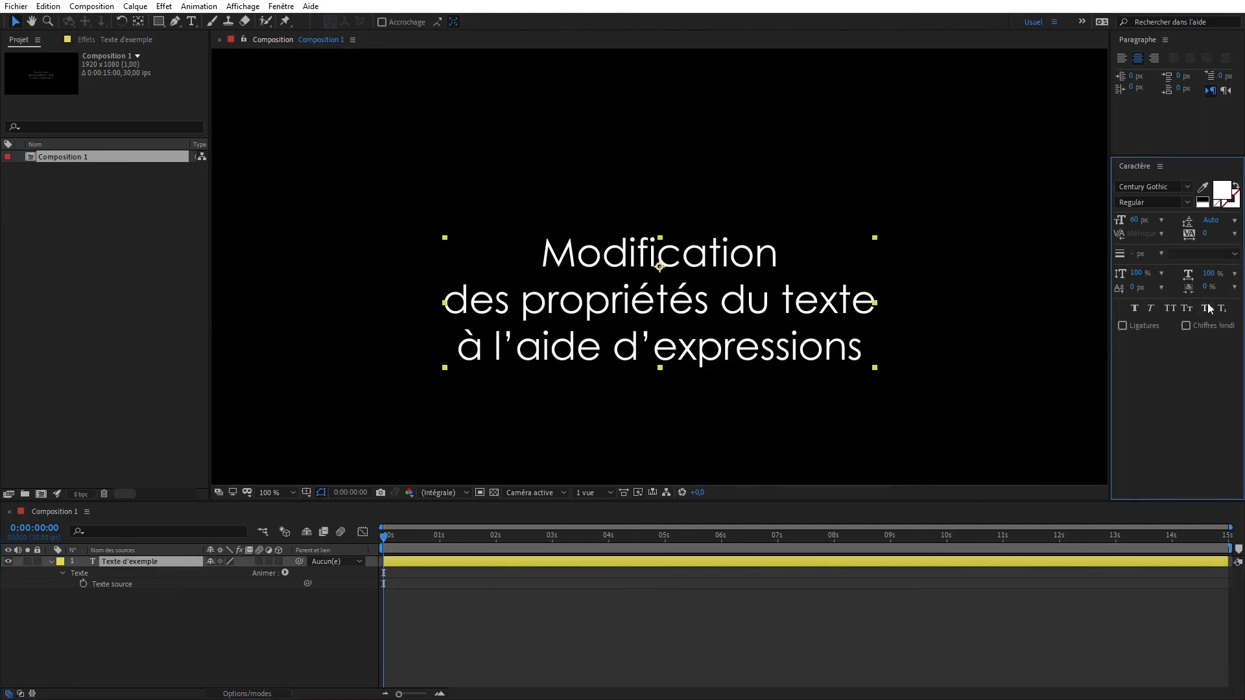
{"action": "left_click", "coordinate": [1159, 167]}
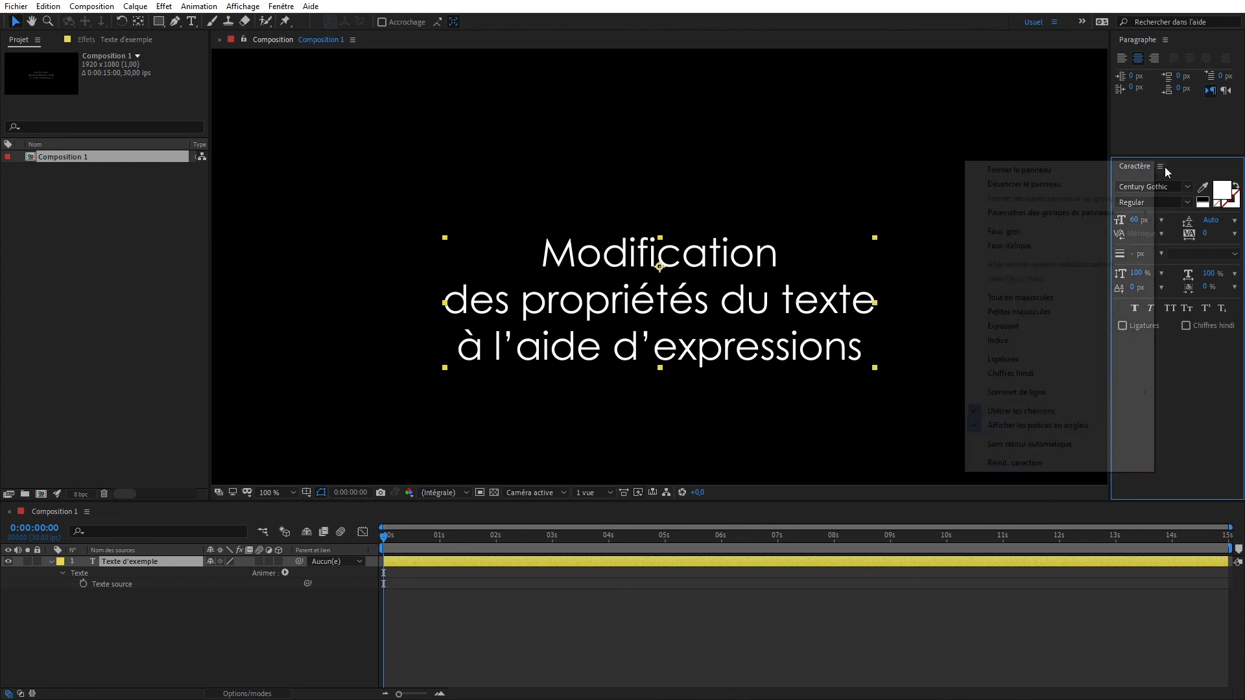
{"action": "mouse_move", "coordinate": [1068, 392]}
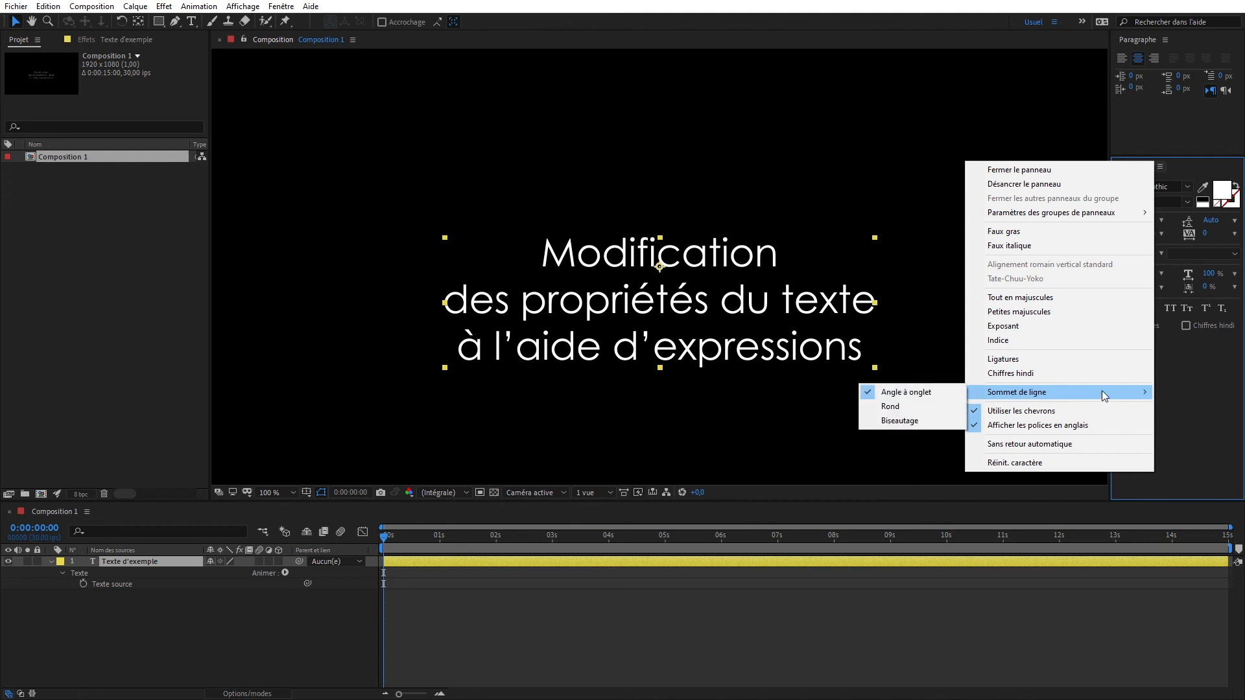
{"action": "left_click", "coordinate": [1195, 402]}
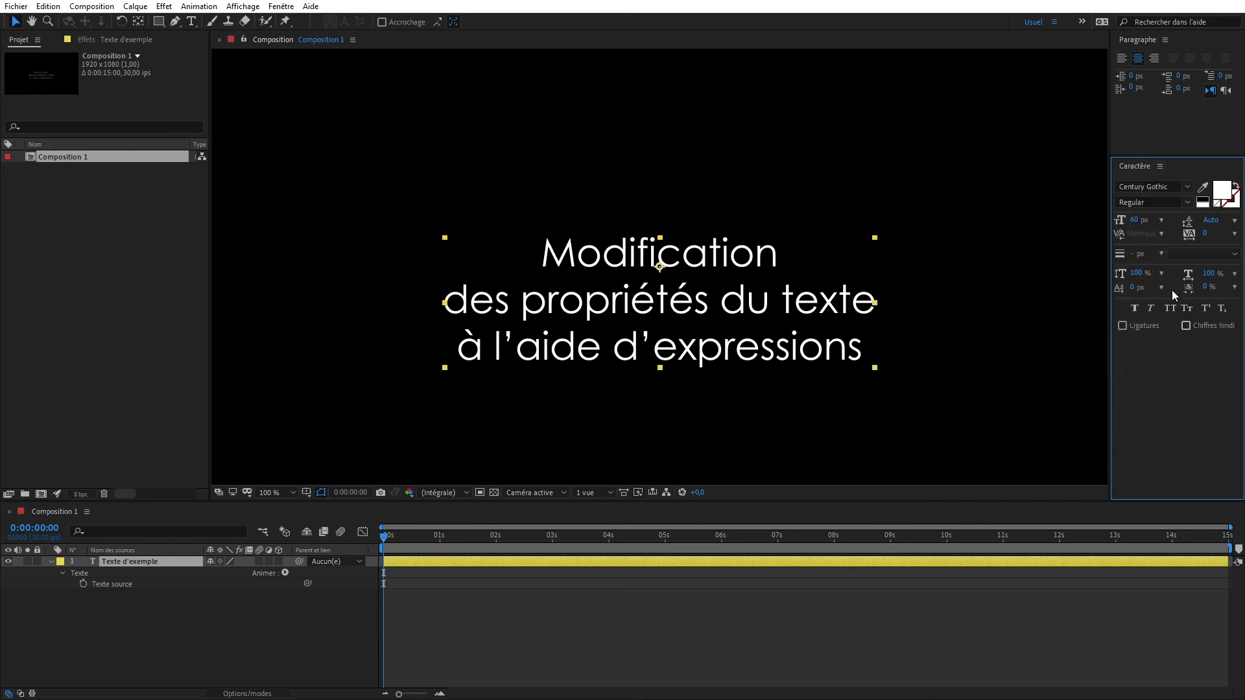
{"action": "left_click", "coordinate": [1130, 40]}
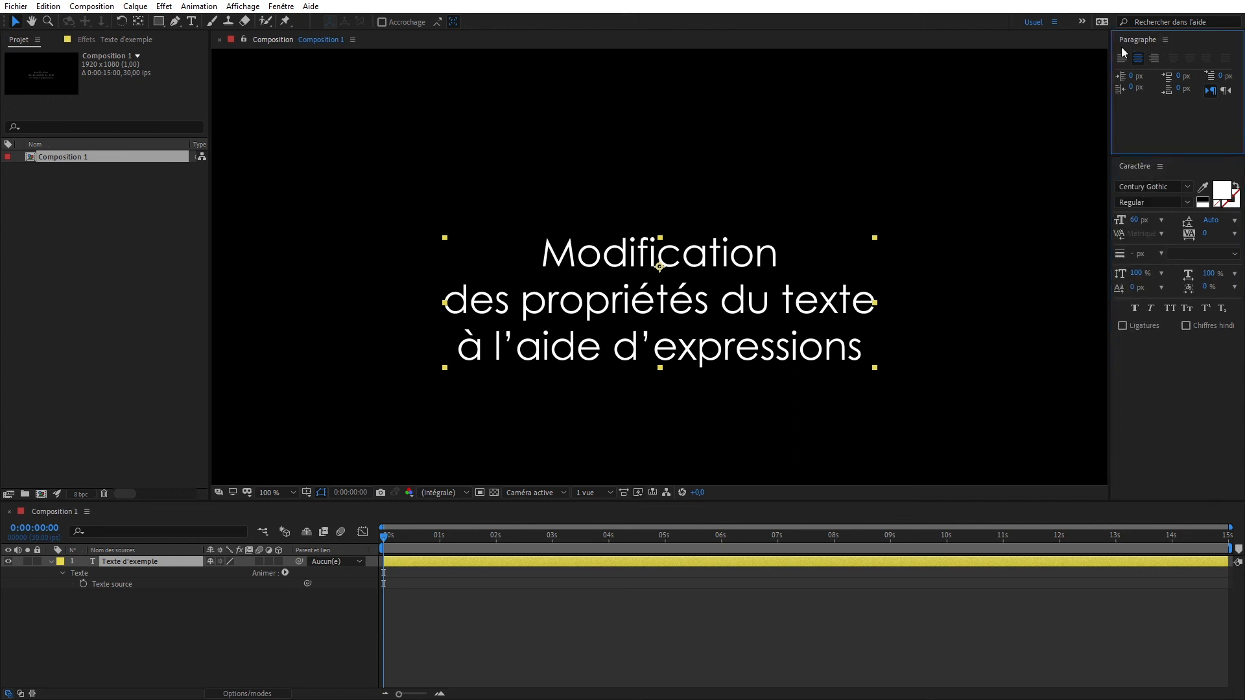